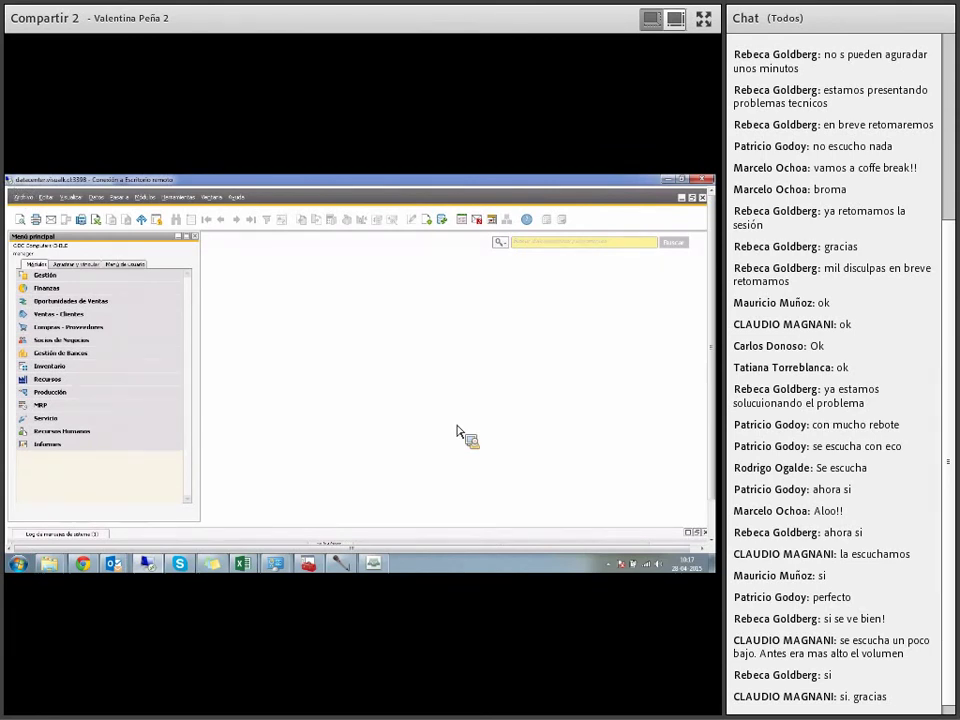
Step: Review the location settings (Ubicaciones) of warehouse 01 in the inventory warehouse definitions, and close the definition window
left_click(92, 278)
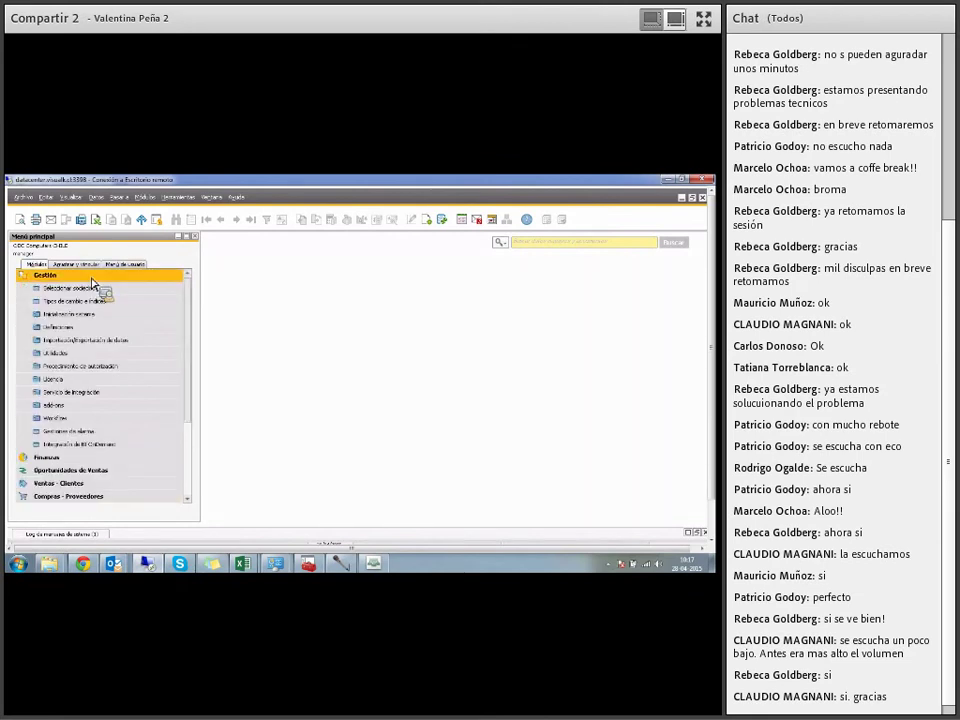
left_click(80, 328)
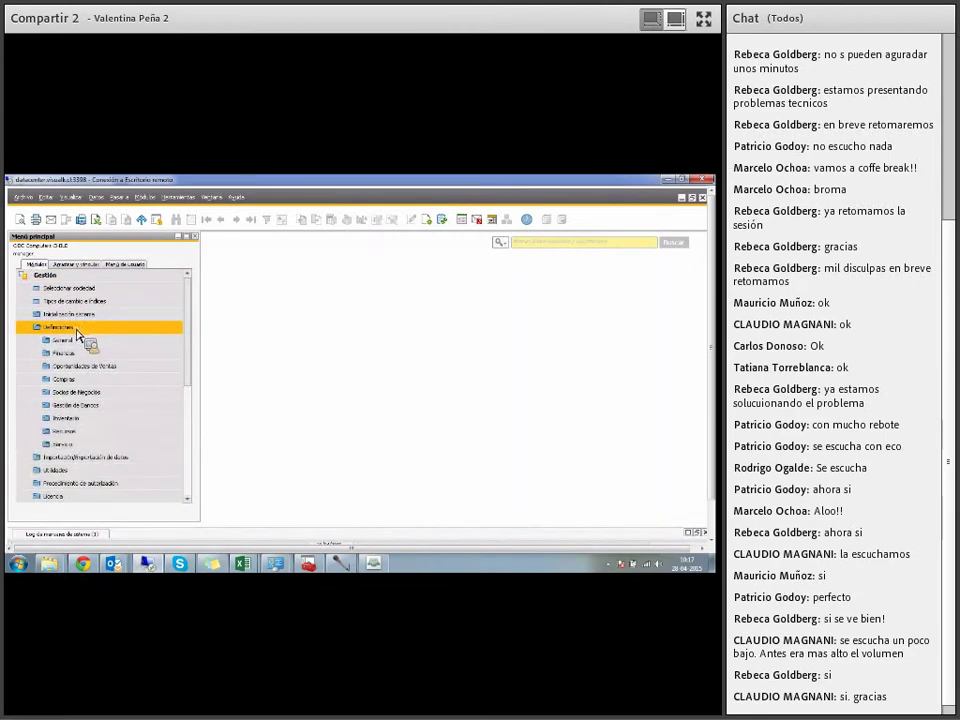
left_click(77, 421)
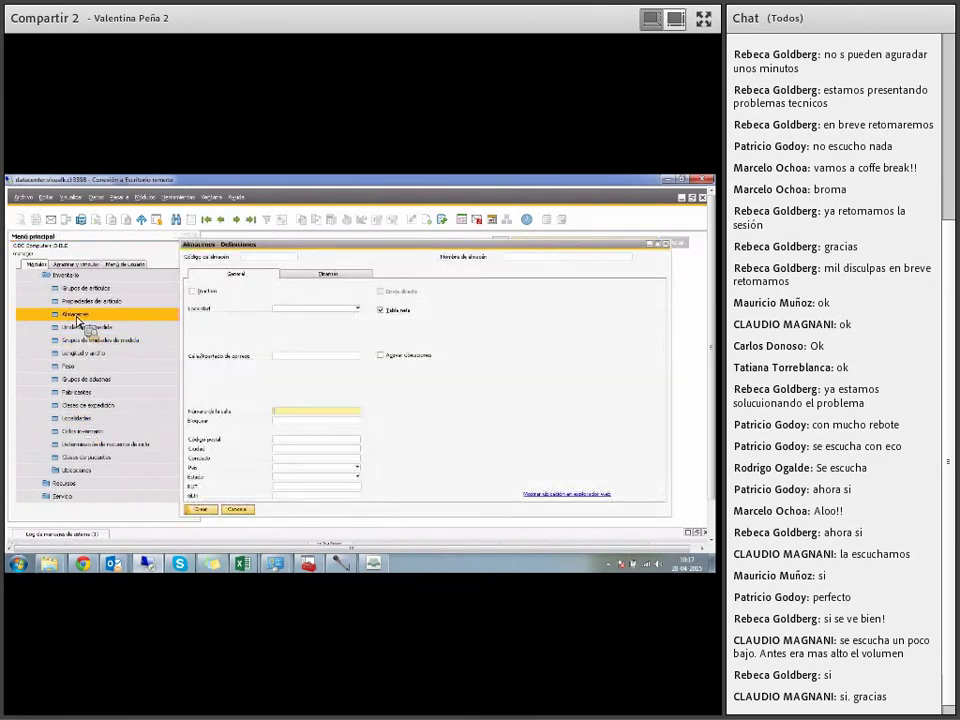
left_click(207, 220)
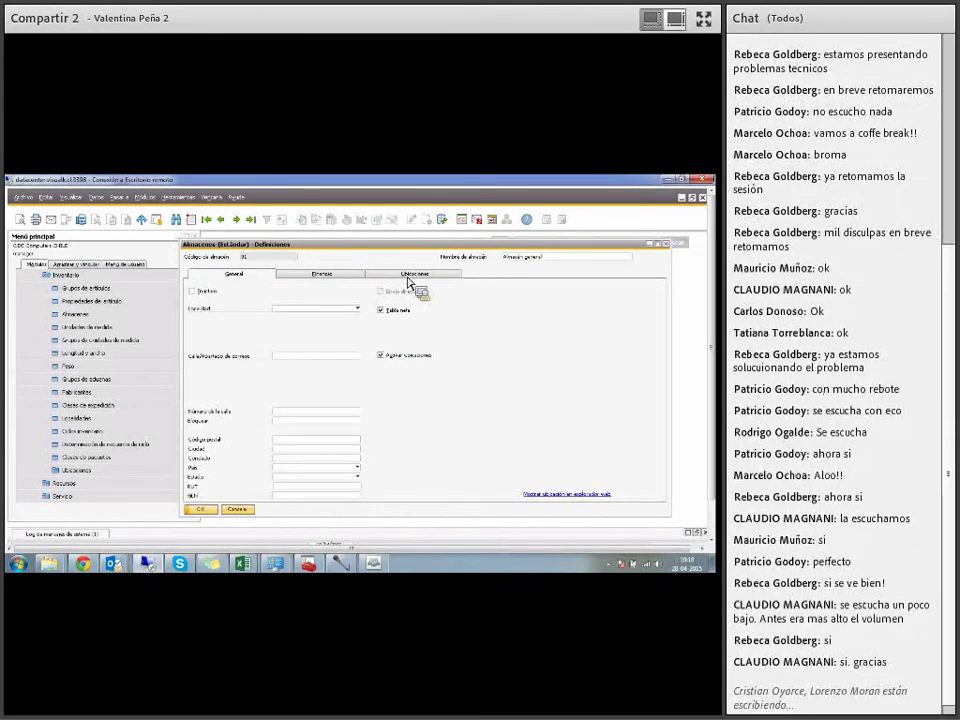
left_click(407, 276)
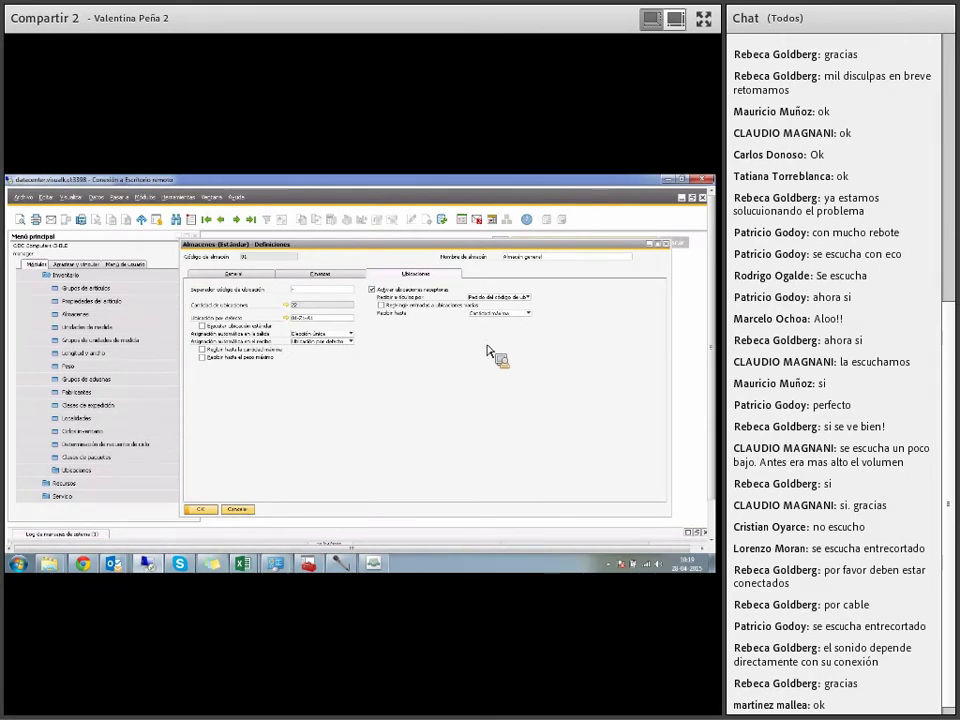
left_click(668, 244)
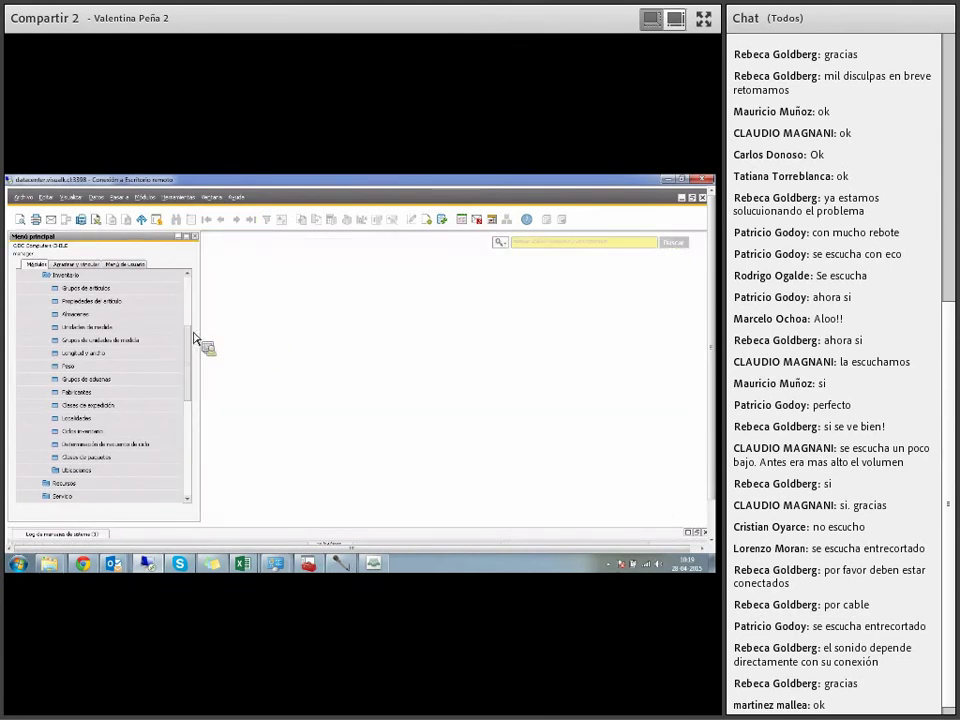
Step: Examine which warehouse sublevels and location attributes are set in Activación de campos de ubicación, and close it without changes
left_click(102, 472)
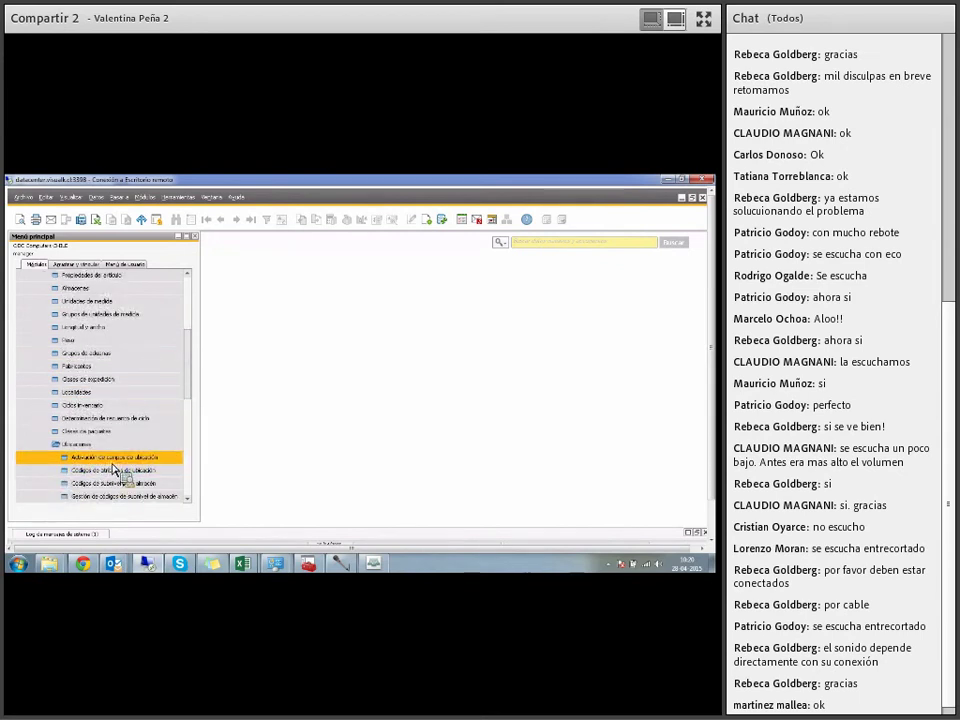
left_click(113, 459)
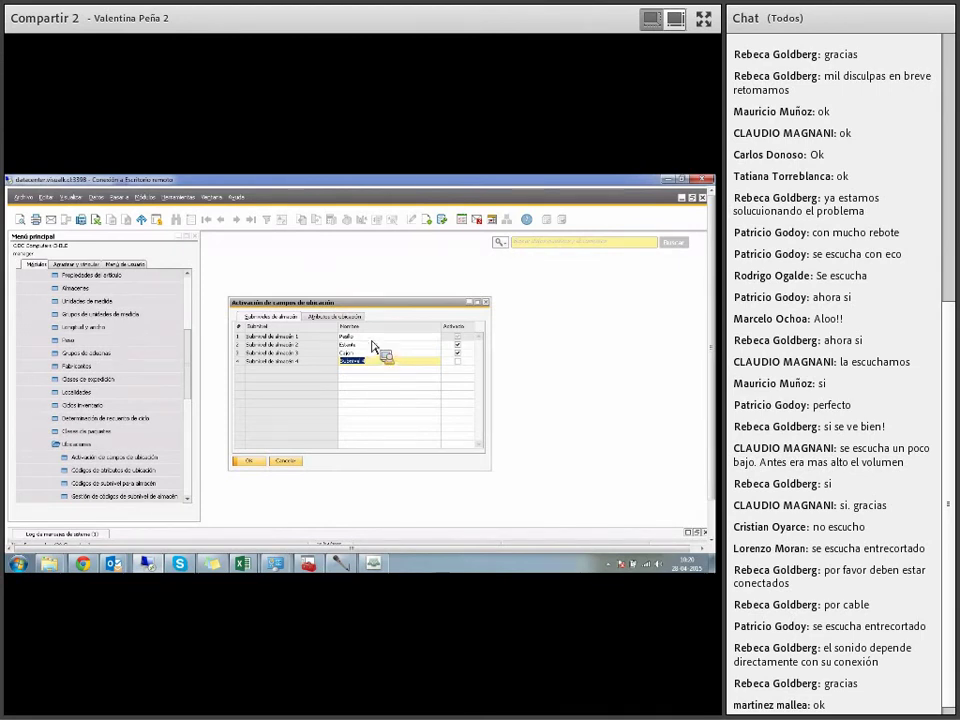
left_click(348, 318)
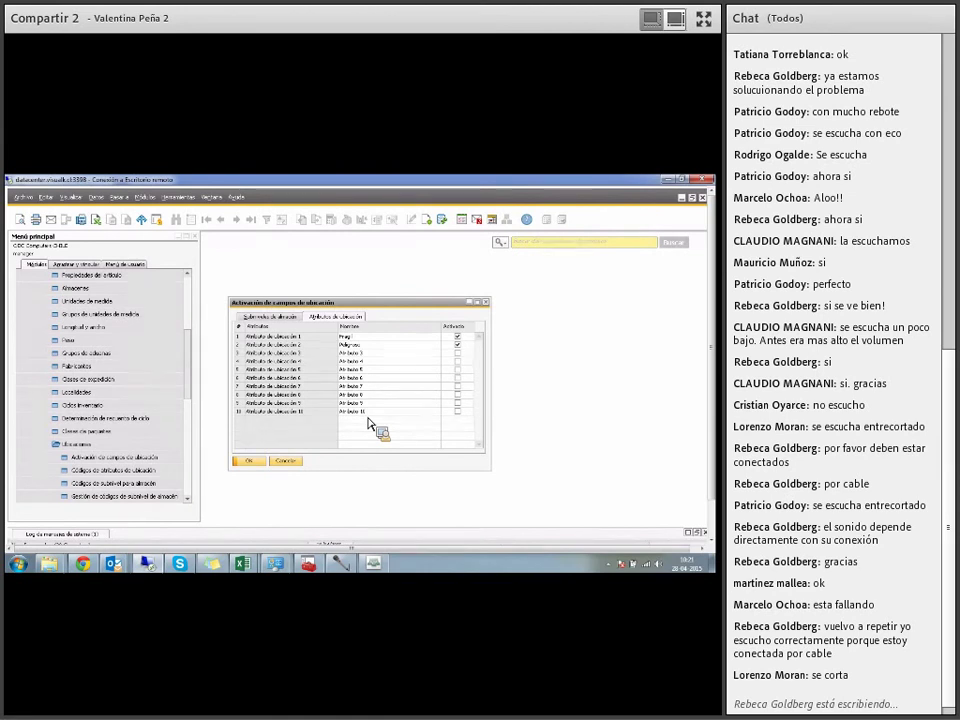
left_click(285, 461)
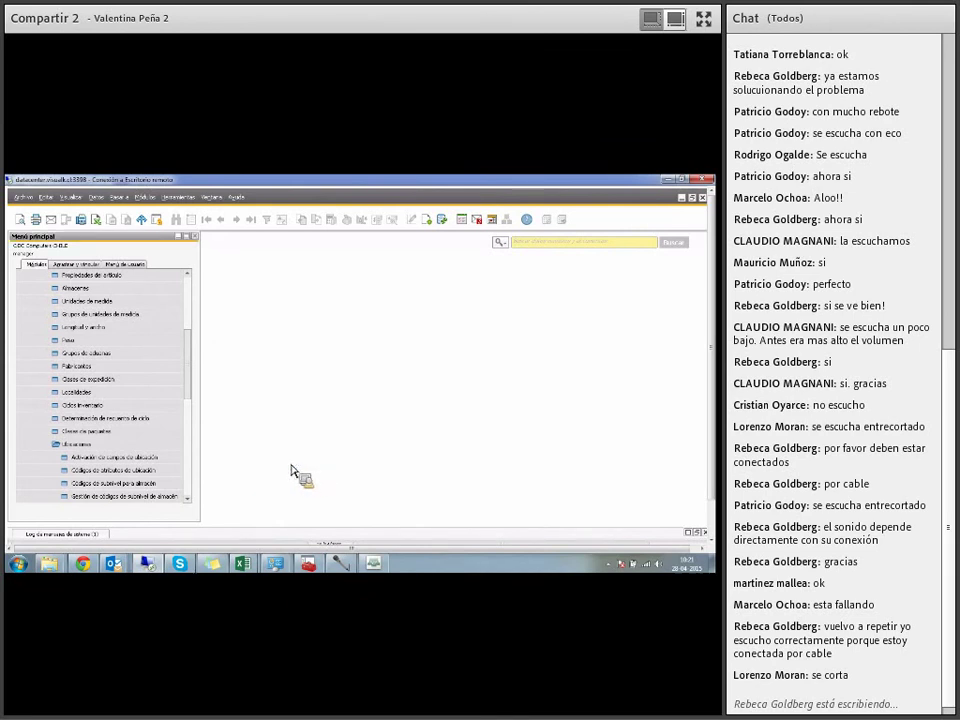
Step: Open Datos maestros de ubicación from the inventory module and place its window clear of the main menu
left_click(118, 446)
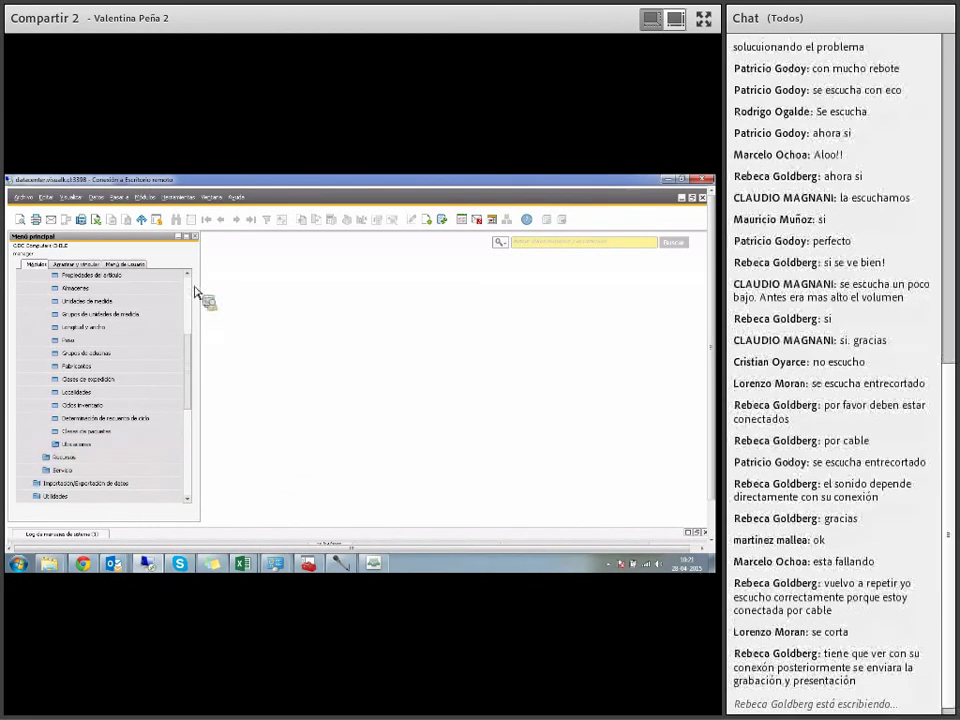
scroll(193, 296, "up", 5)
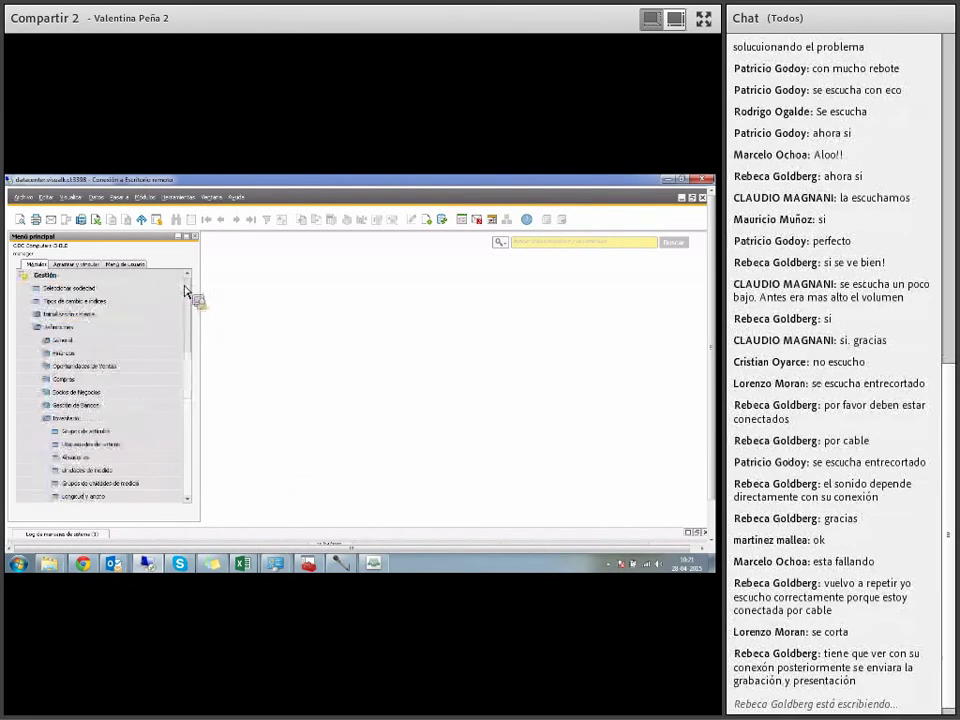
left_click(90, 330)
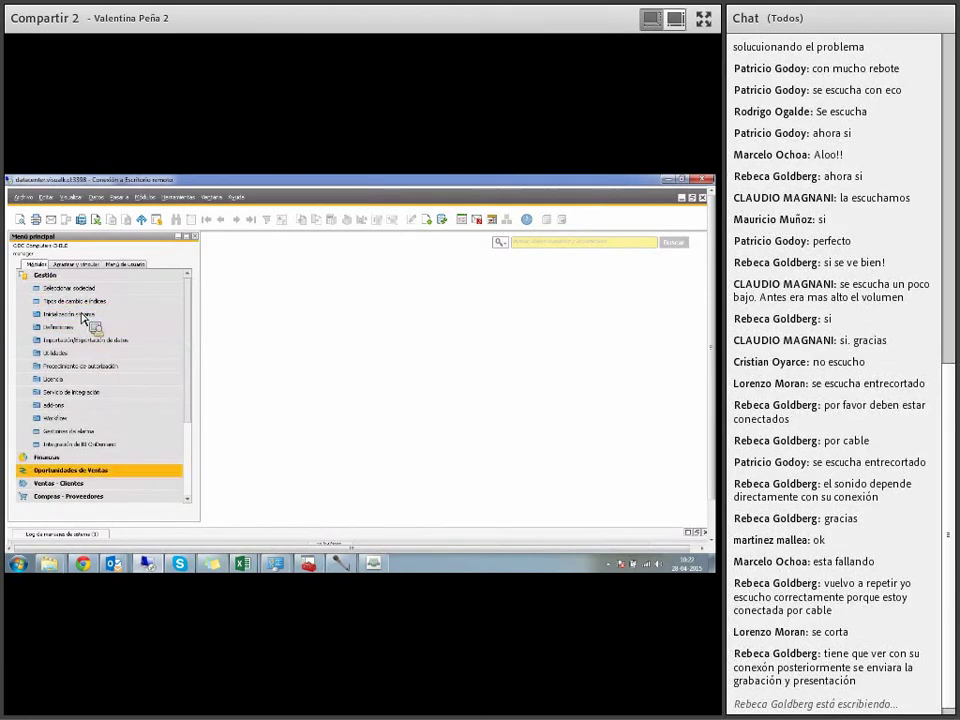
left_click(68, 277)
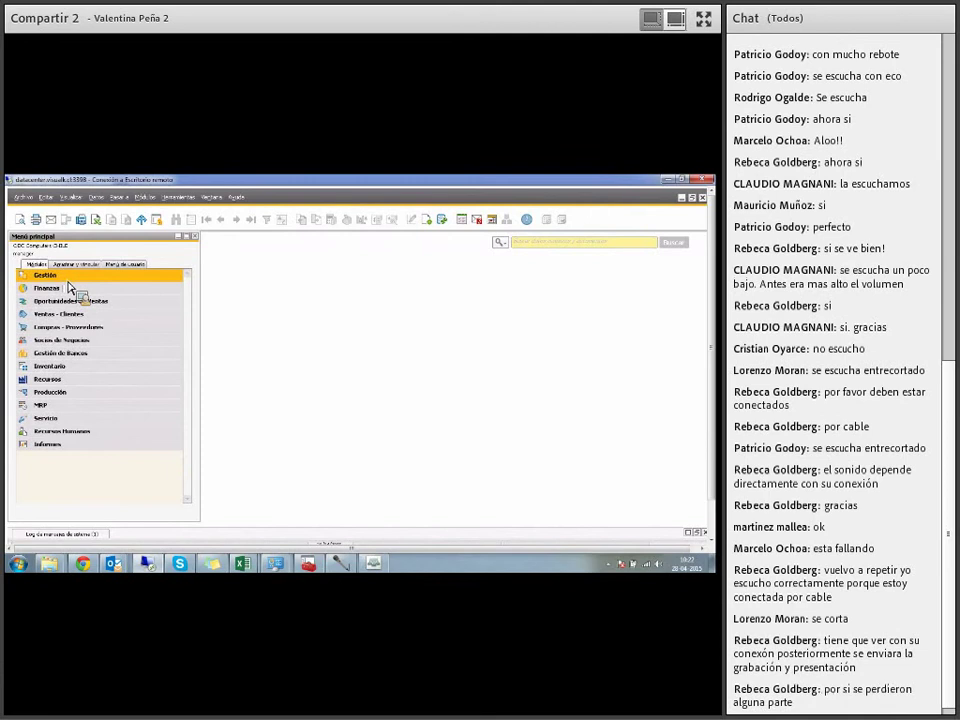
left_click(70, 368)
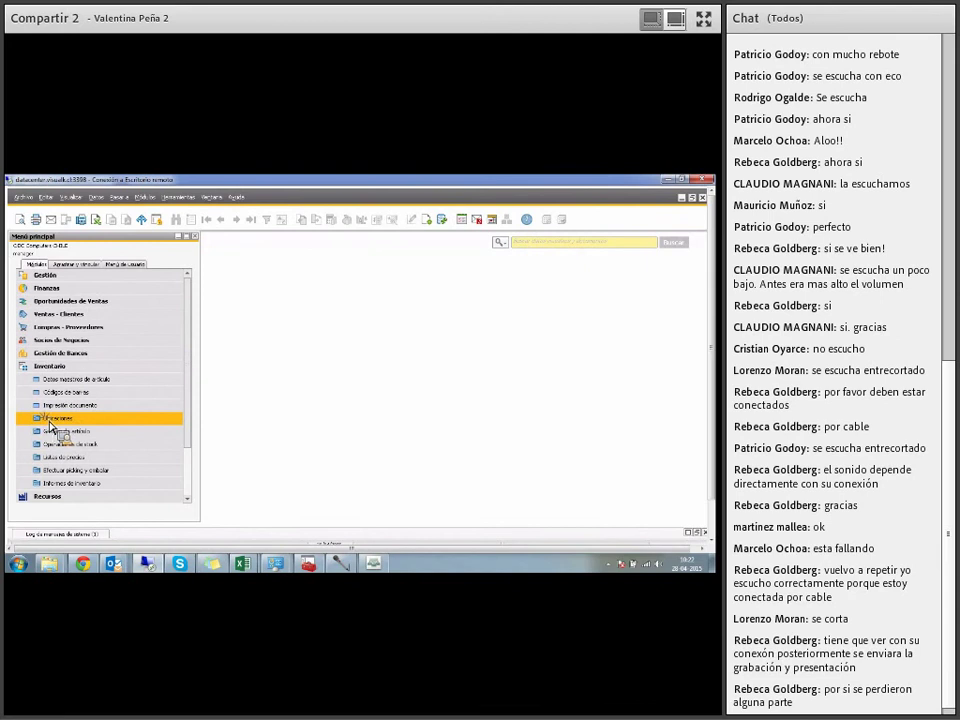
left_click(52, 420)
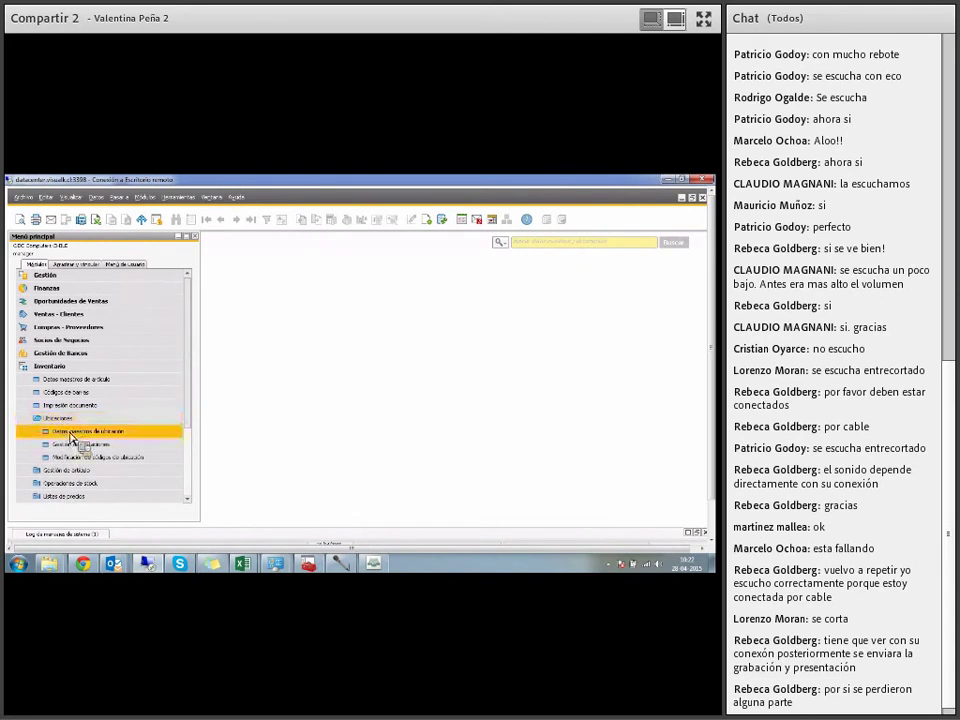
left_click(72, 433)
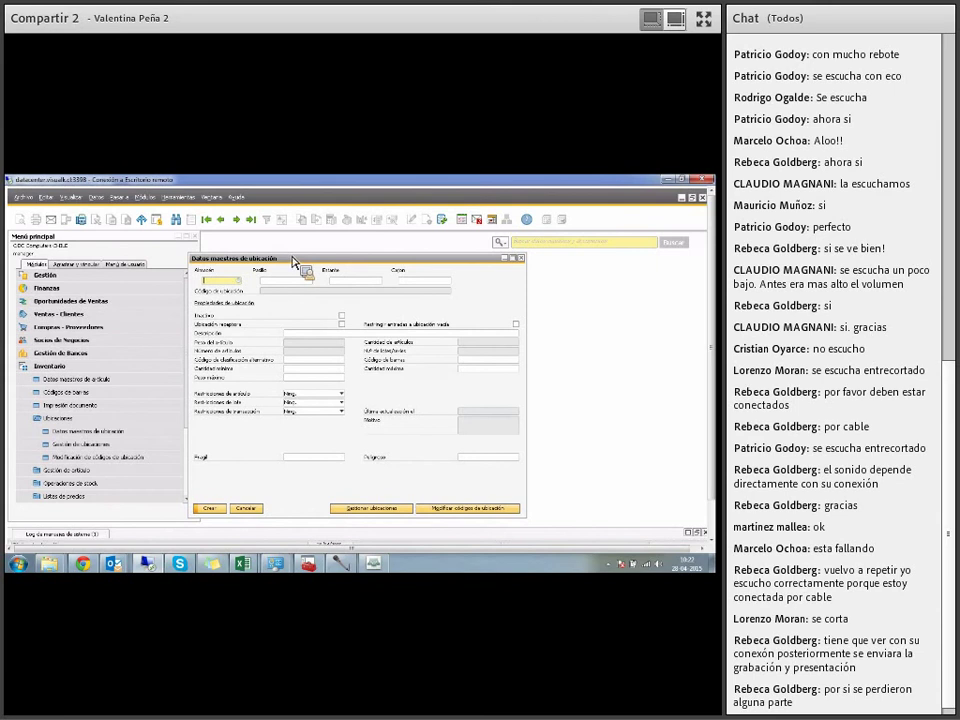
left_click_drag(273, 259, 311, 255)
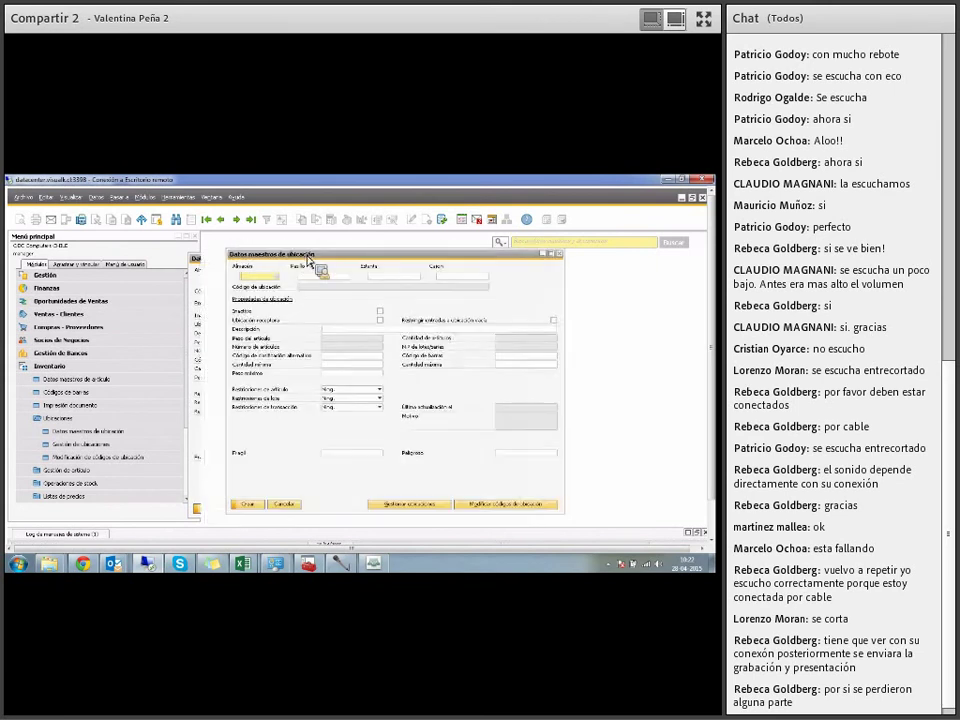
Step: Review the location attribute codes defined for Fragil and Peligroso in Códigos de atributos de ubicación, and close the definitions
left_click(162, 284)
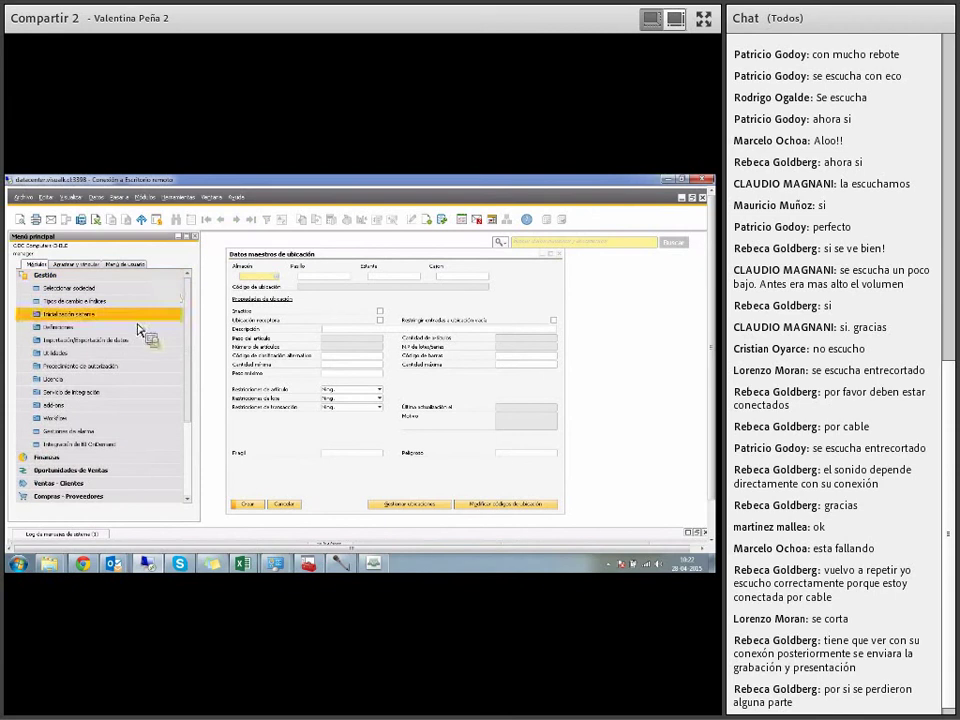
left_click(140, 330)
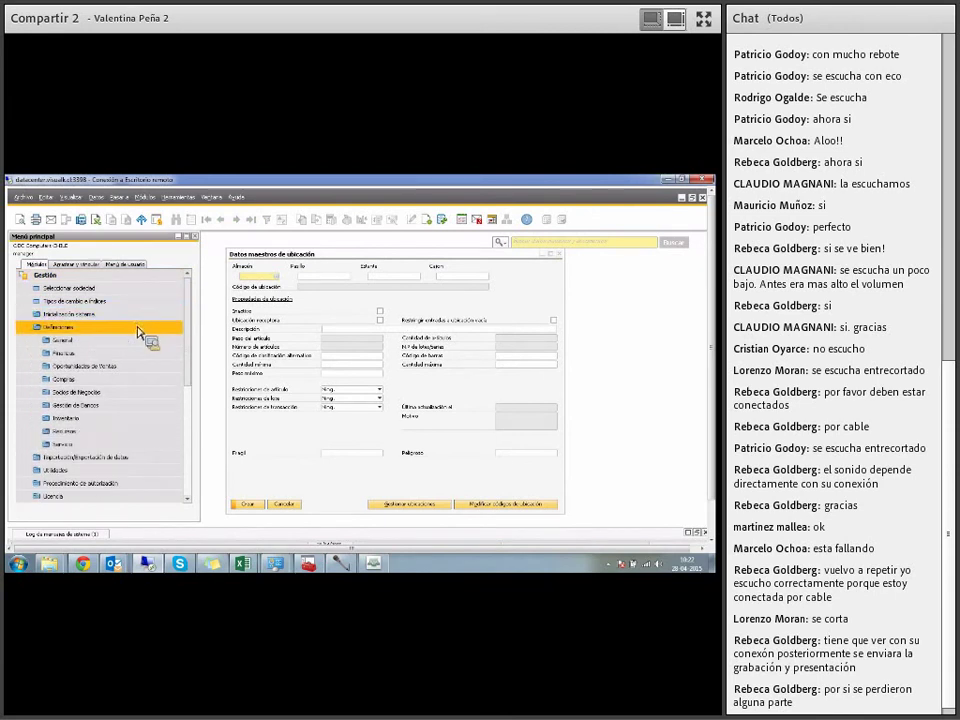
left_click(105, 420)
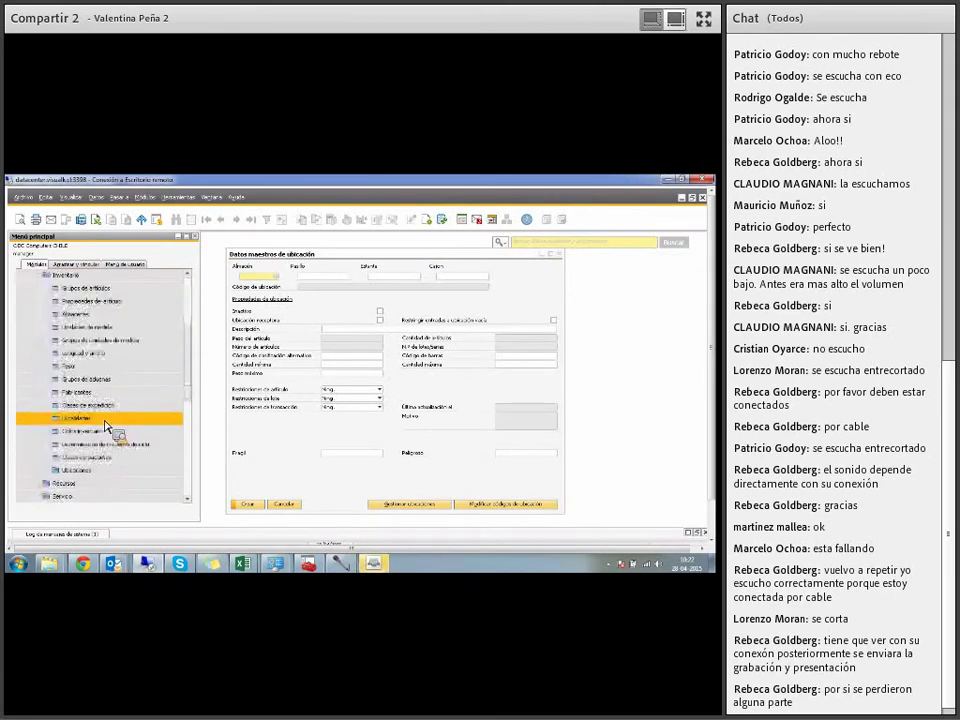
left_click(98, 472)
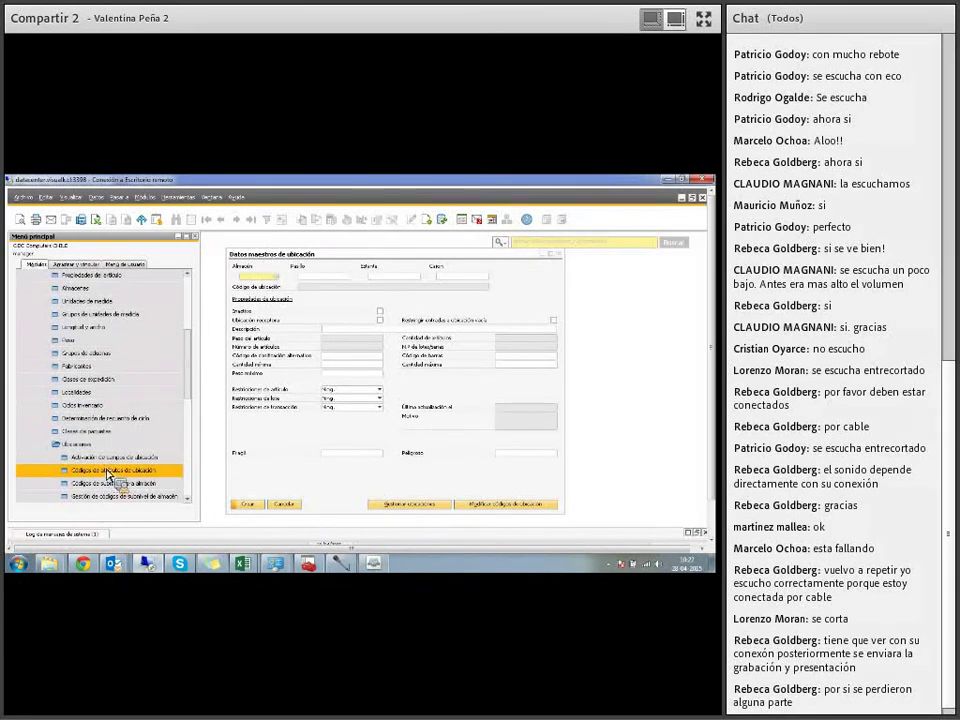
left_click(106, 472)
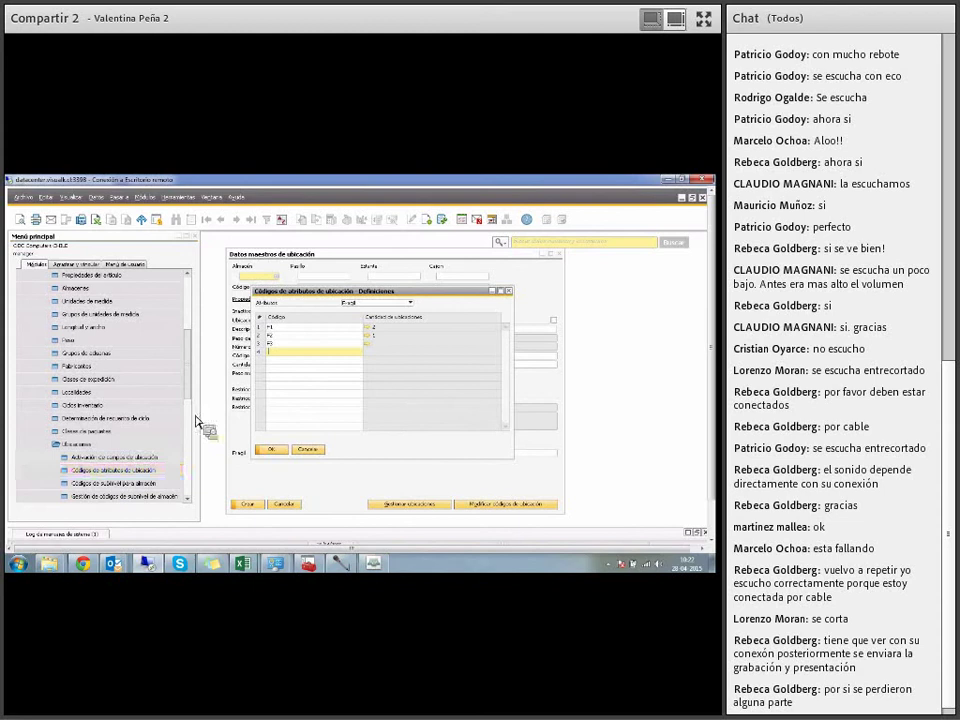
left_click(370, 305)
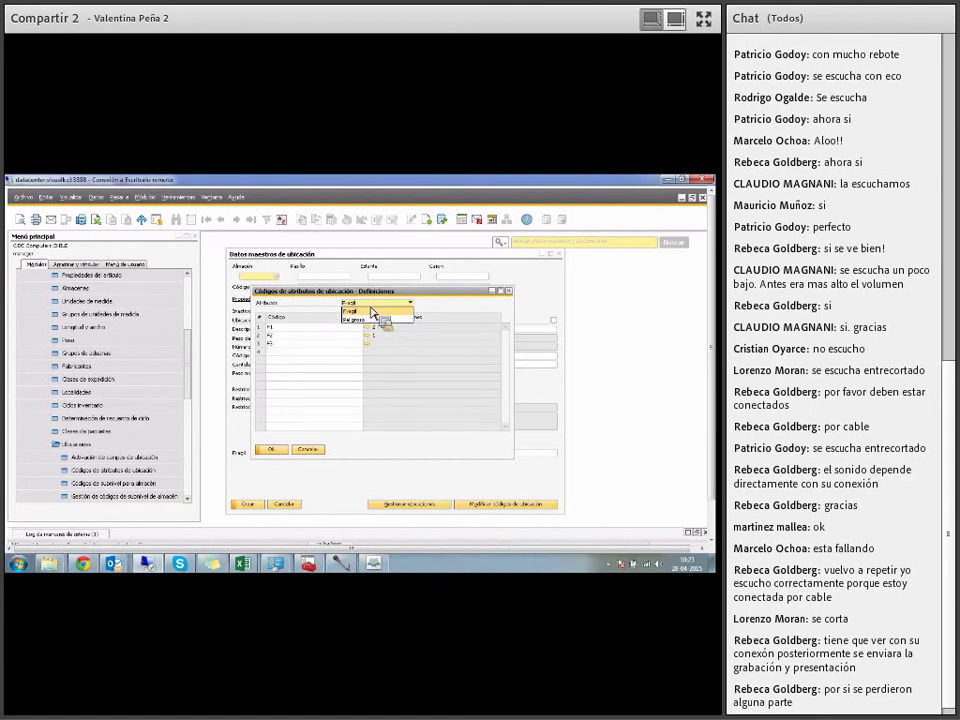
left_click(361, 314)
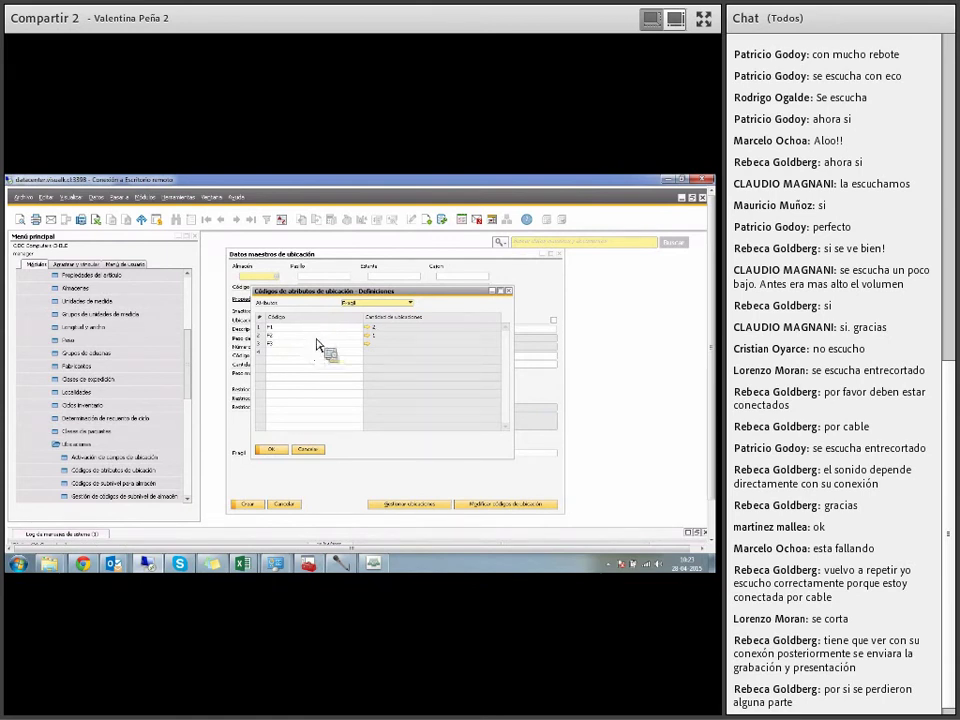
left_click(367, 303)
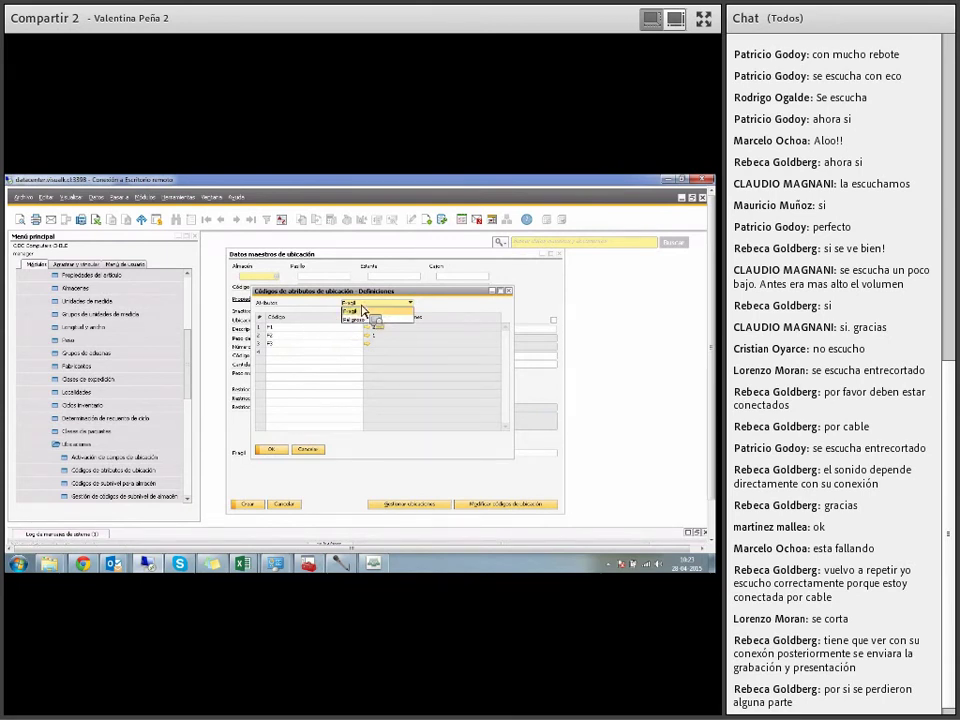
left_click(362, 320)
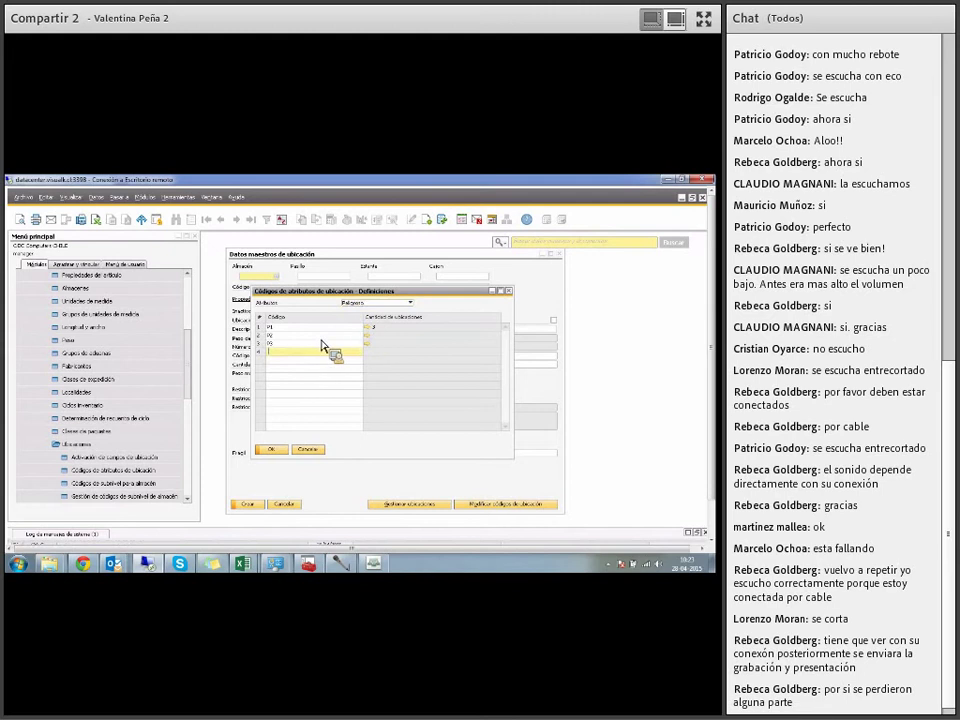
left_click(319, 449)
Step: Review the warehouse sublevel codes for Pasillo, Estante and Cajon, close the definitions, and reposition the Datos maestros de ubicación window
left_click(172, 484)
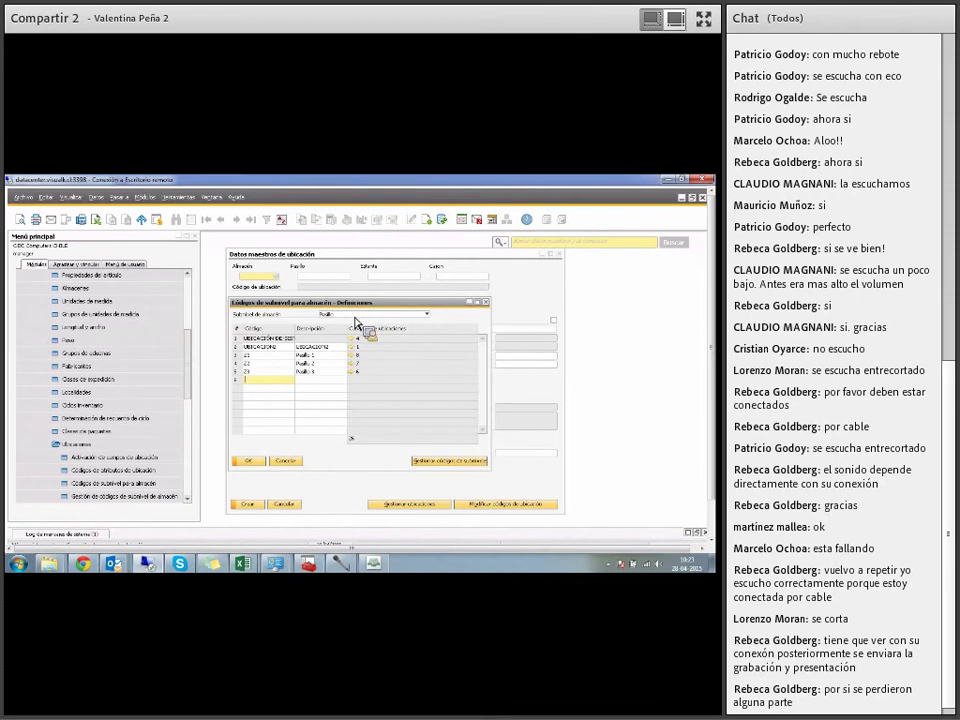
left_click(354, 315)
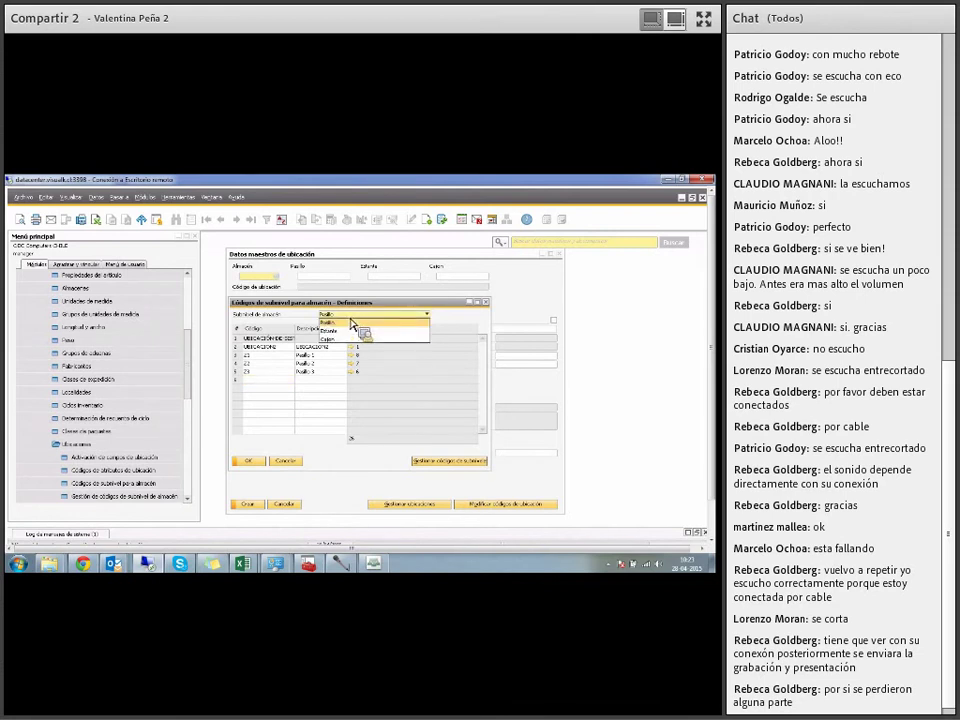
left_click(353, 323)
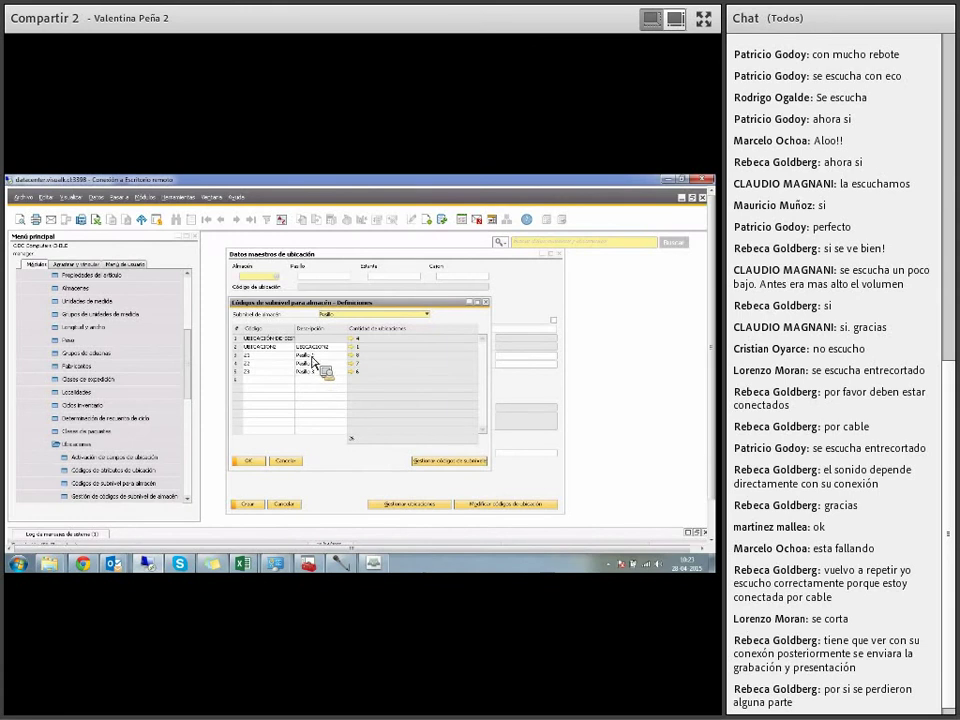
left_click(331, 314)
left_click(331, 331)
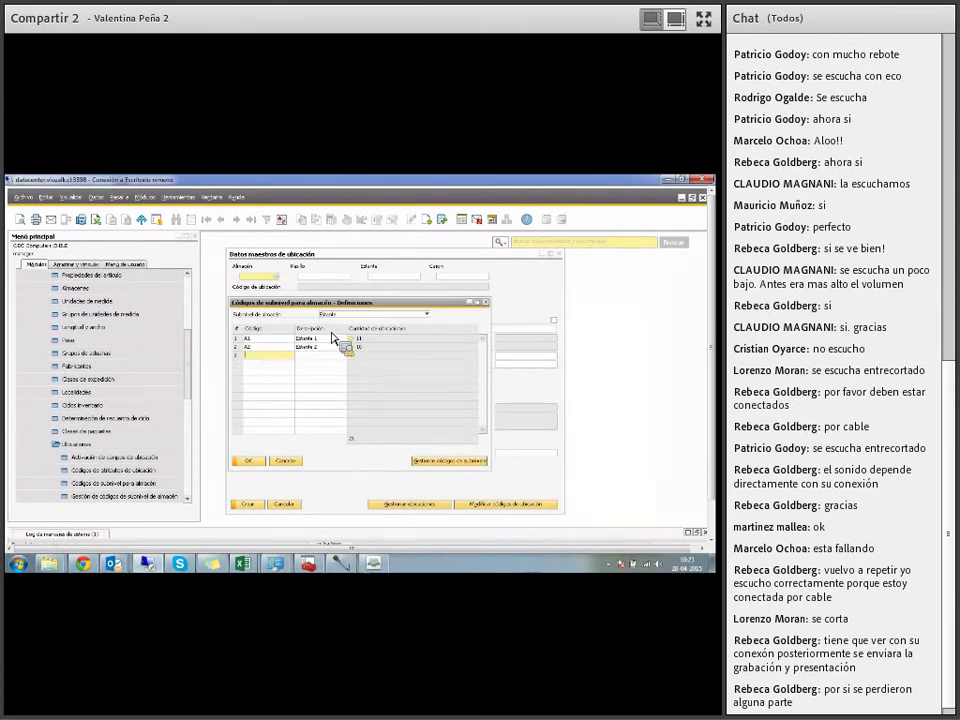
left_click(343, 316)
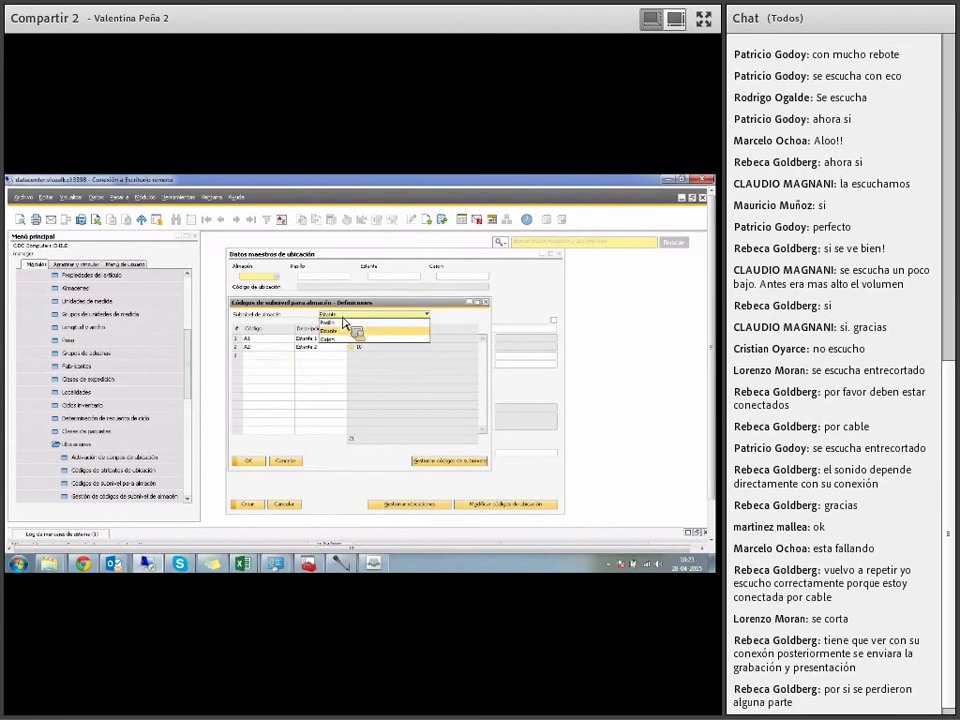
left_click(343, 340)
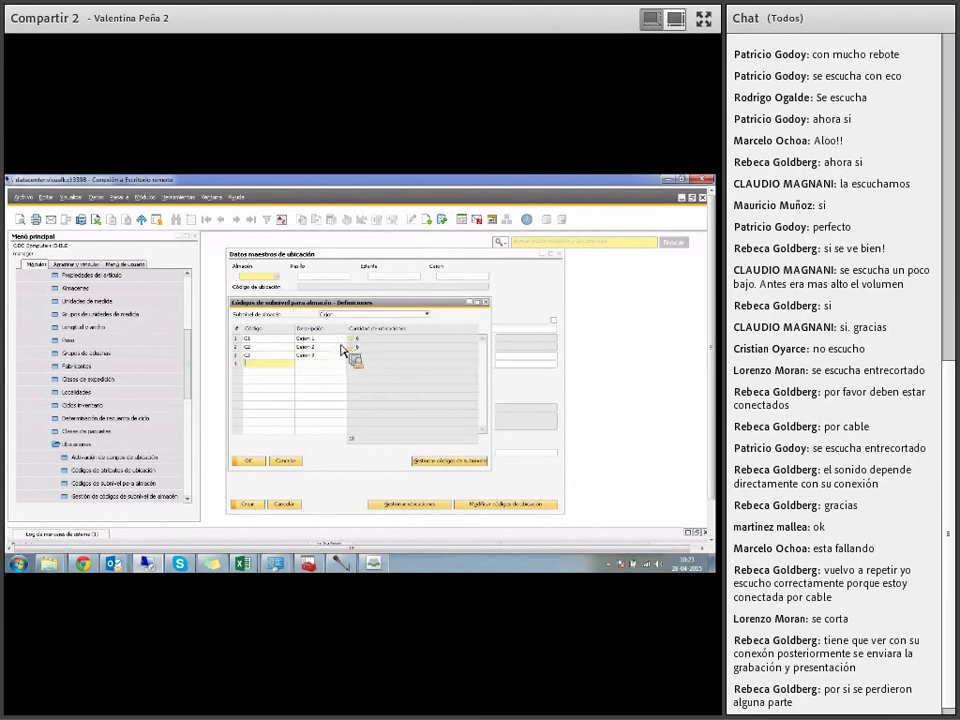
left_click(297, 464)
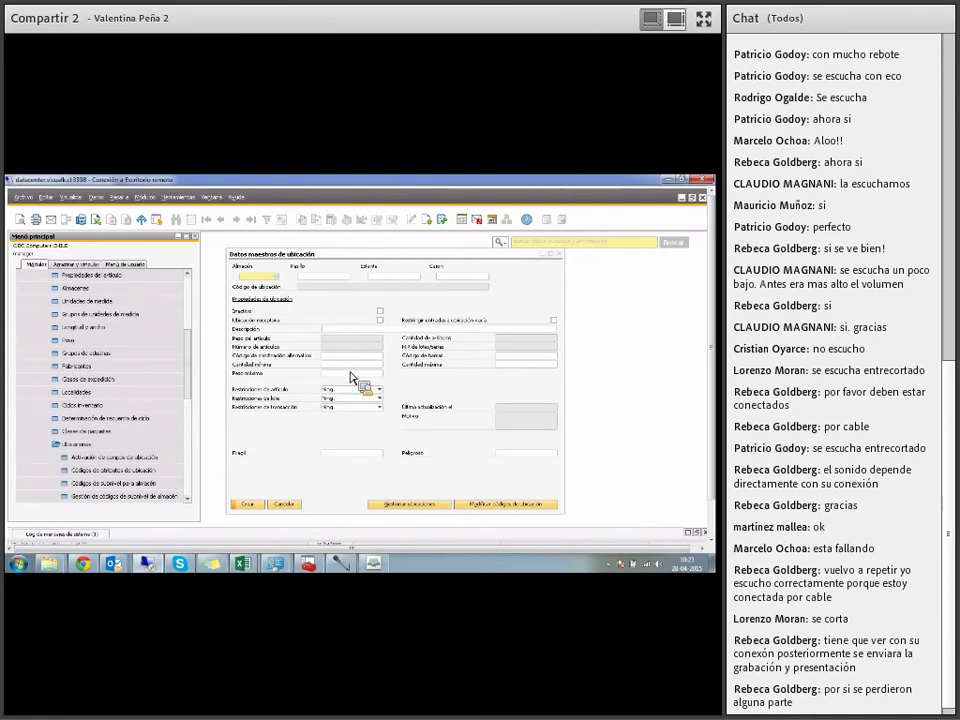
left_click_drag(340, 262, 322, 266)
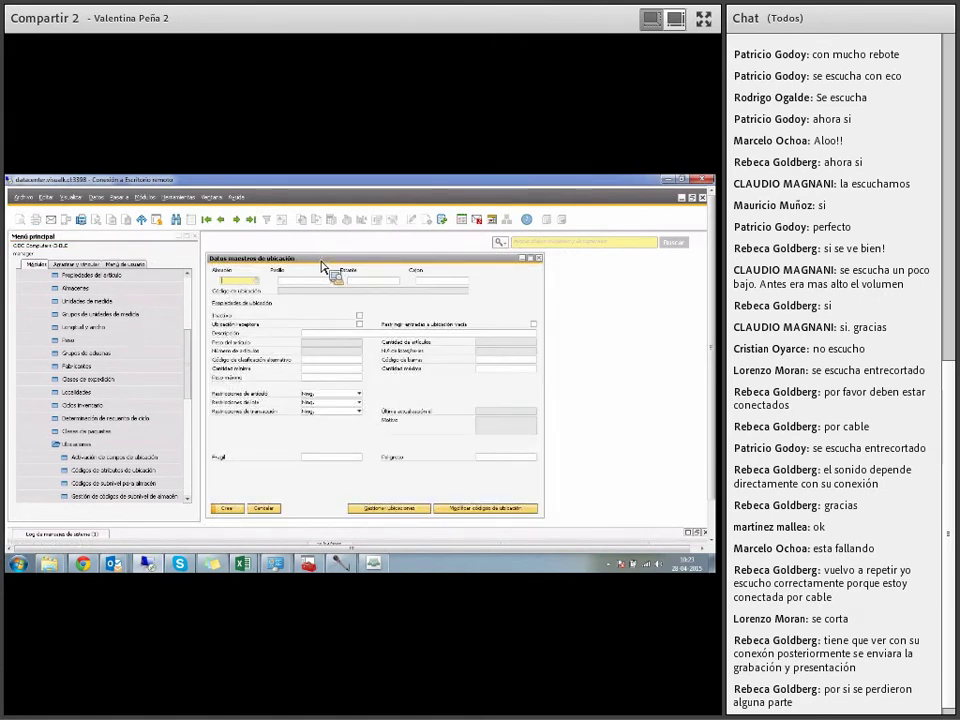
Step: Look up location 01-Z1-A1-C1 of warehouse 01 in Datos maestros de ubicación and reposition its window
left_click(178, 221)
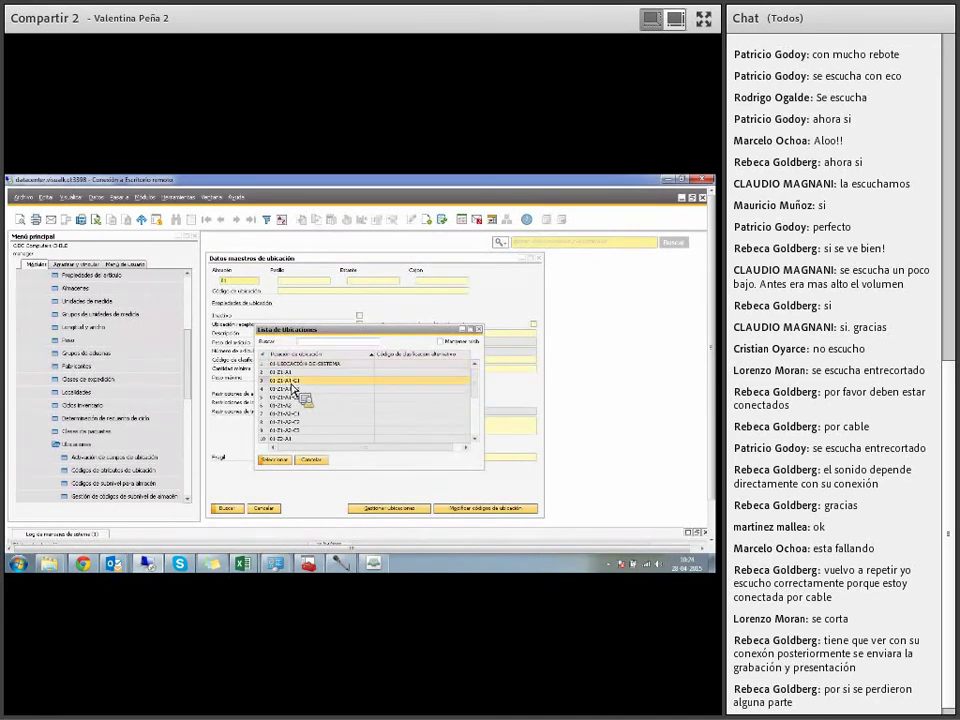
double_click(293, 388)
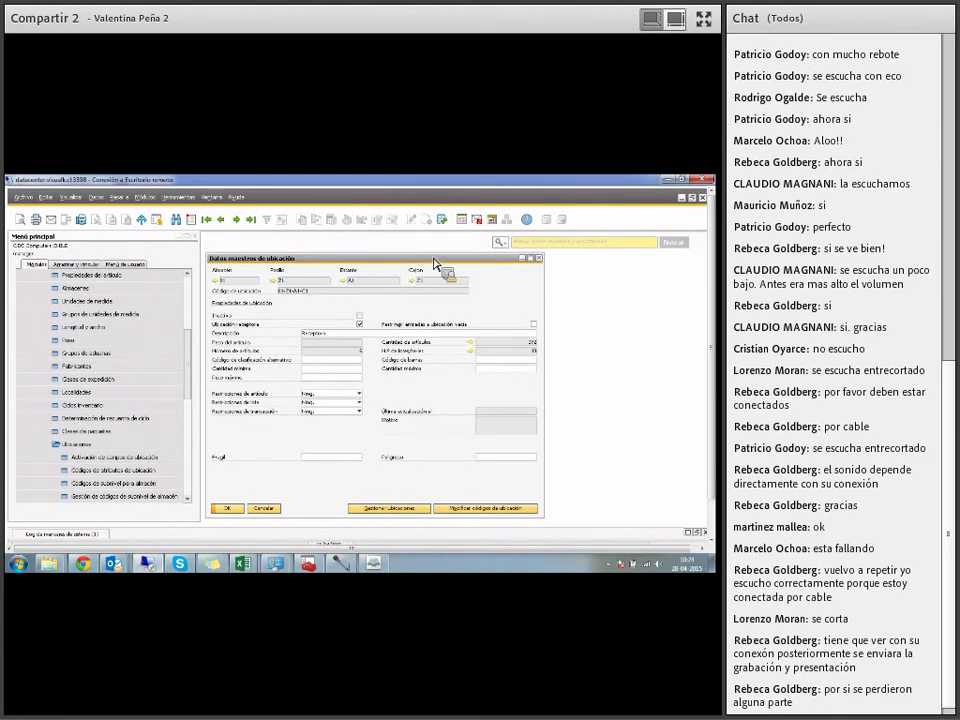
left_click_drag(433, 263, 401, 260)
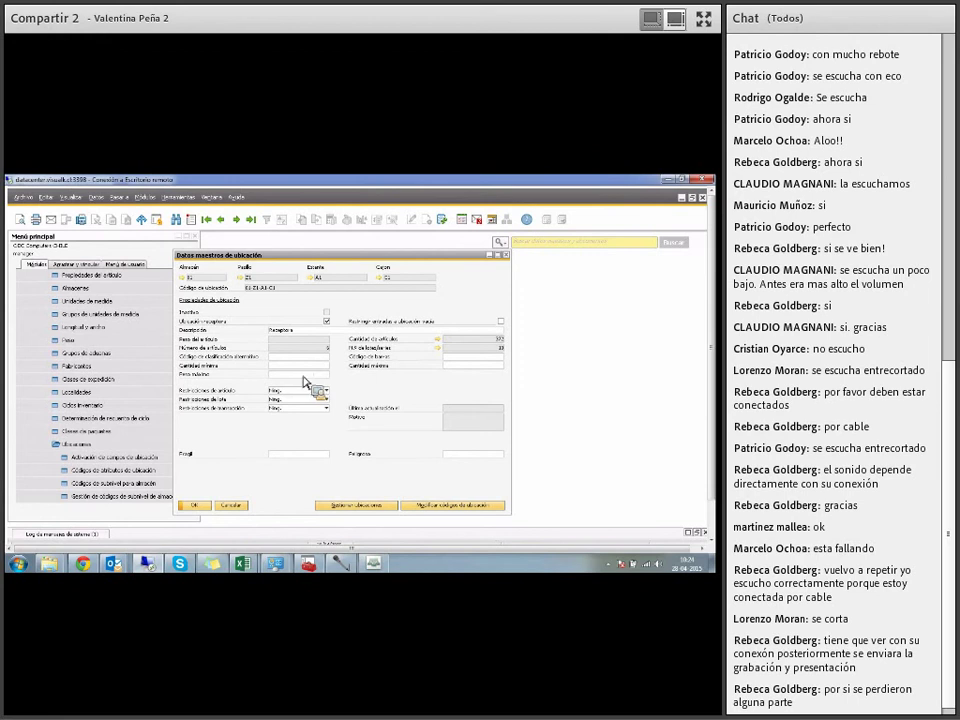
Step: Review the available item, batch and transaction restriction options for the location, and close its master data without changes
left_click(290, 390)
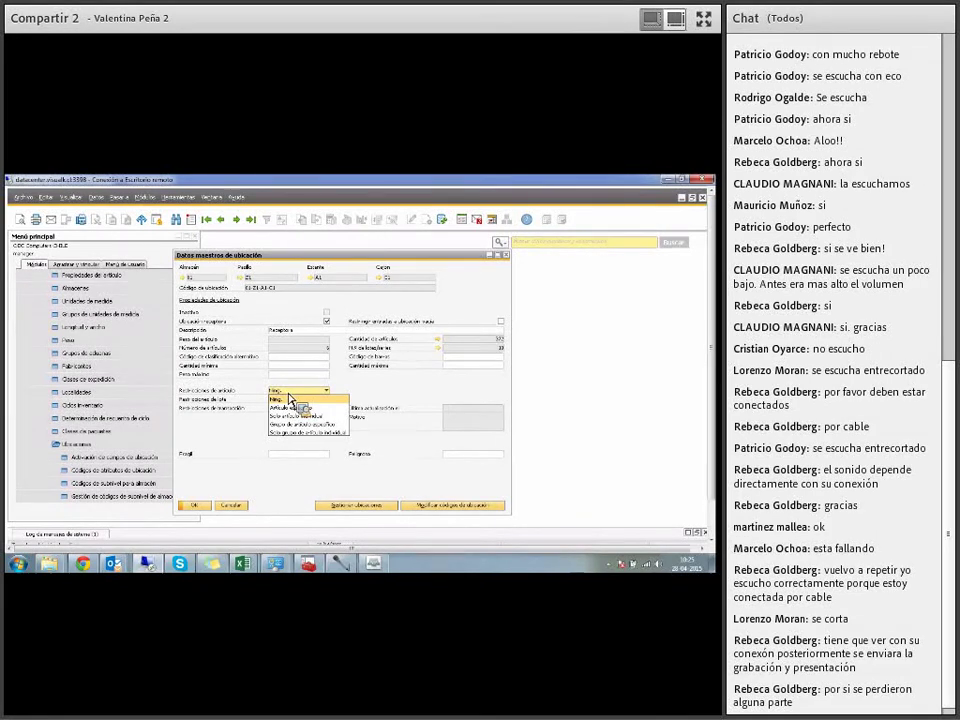
left_click(365, 389)
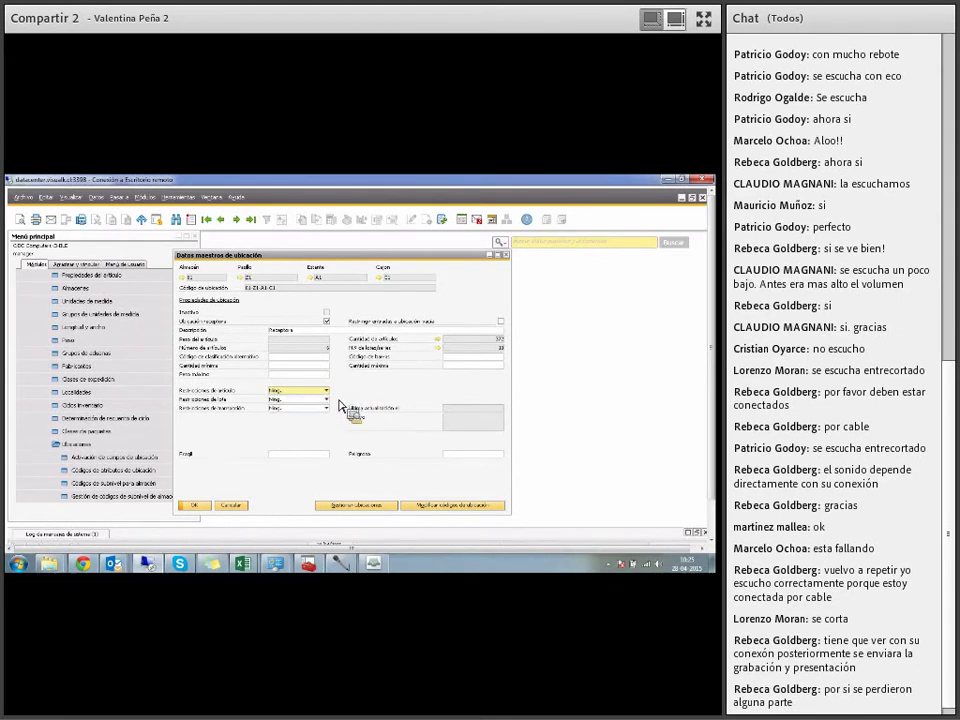
left_click(327, 400)
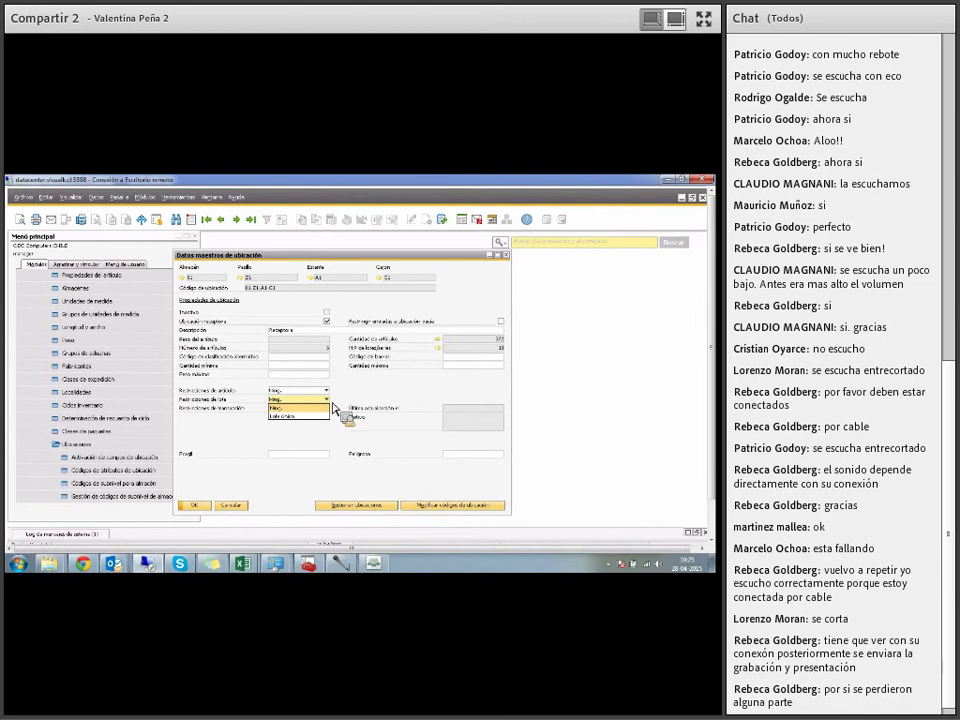
left_click(352, 403)
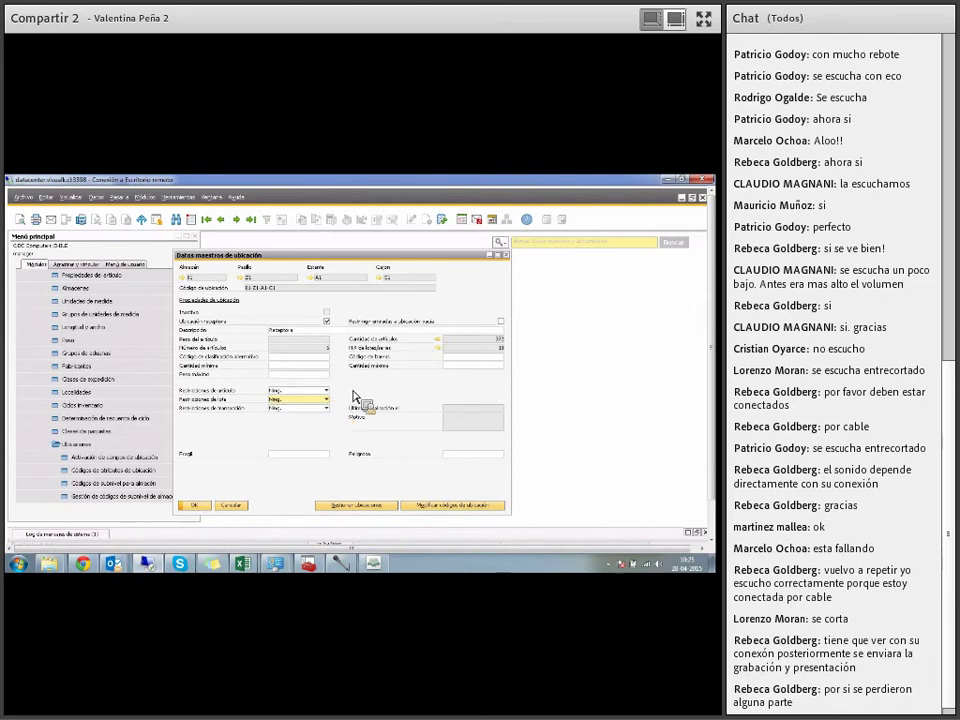
left_click(326, 408)
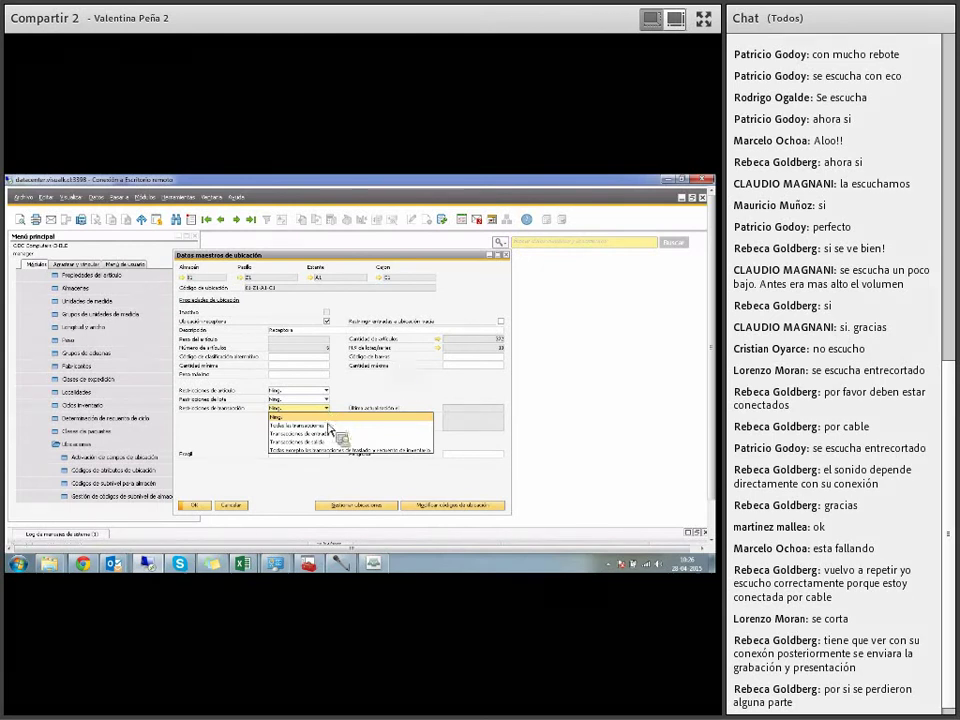
left_click(246, 510)
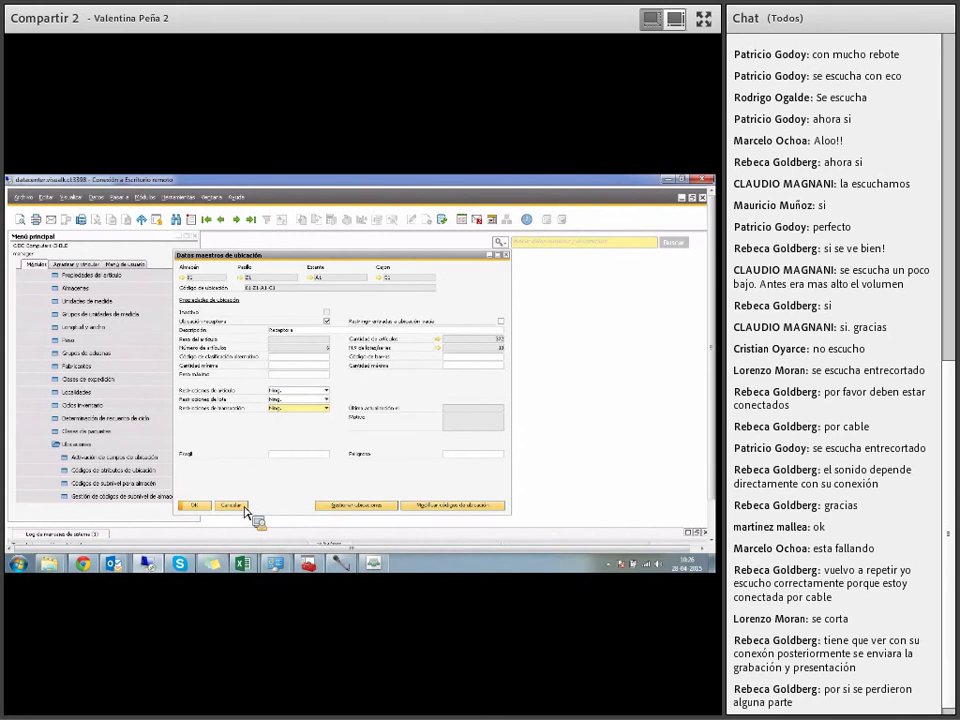
left_click(246, 510)
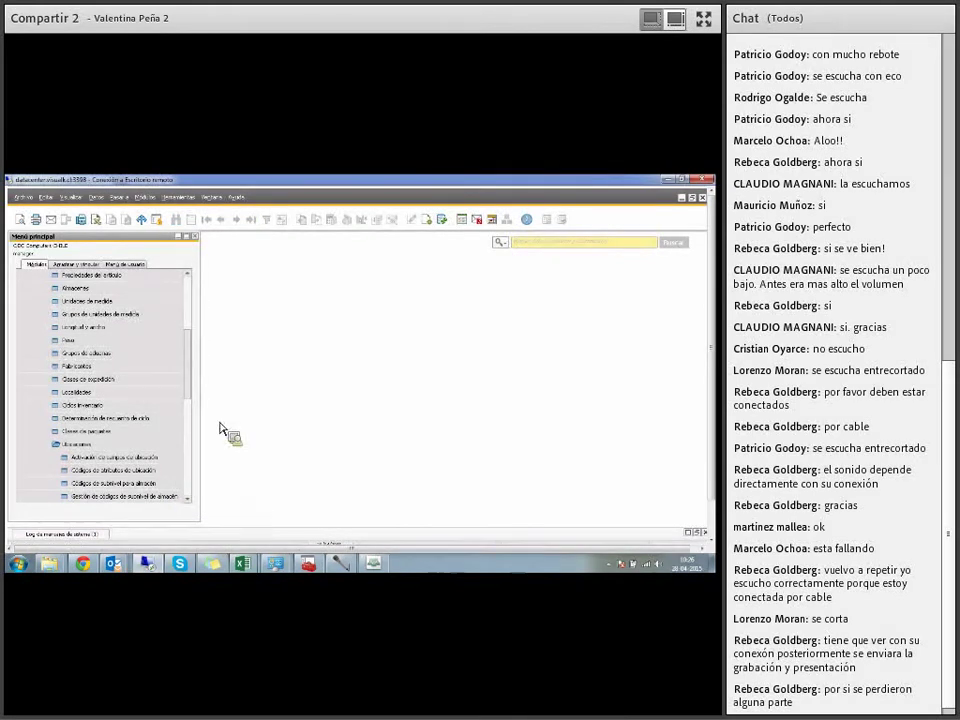
Step: Collapse the Gestión module and start a new Entrada de mercancías from the Compras - Proveedores module
scroll(192, 300, "up", 5)
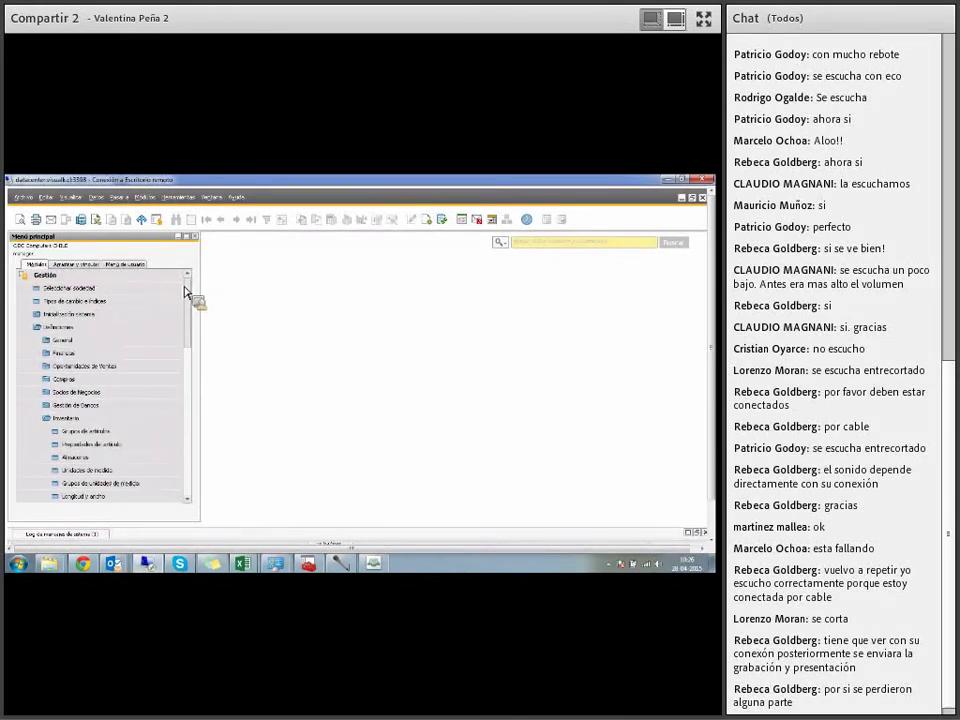
left_click(134, 279)
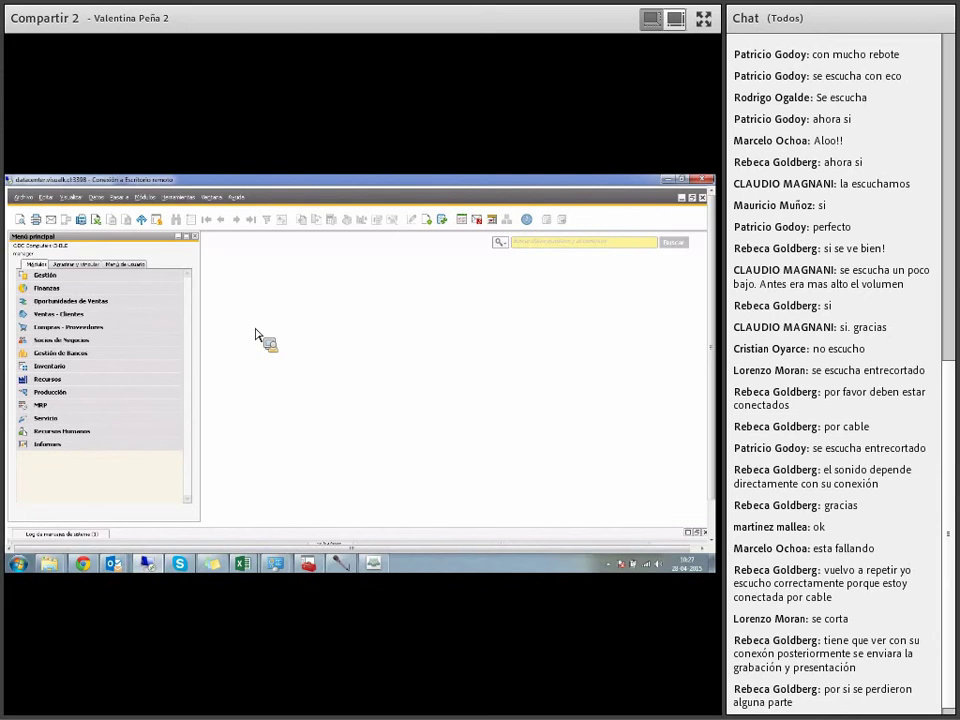
left_click(92, 328)
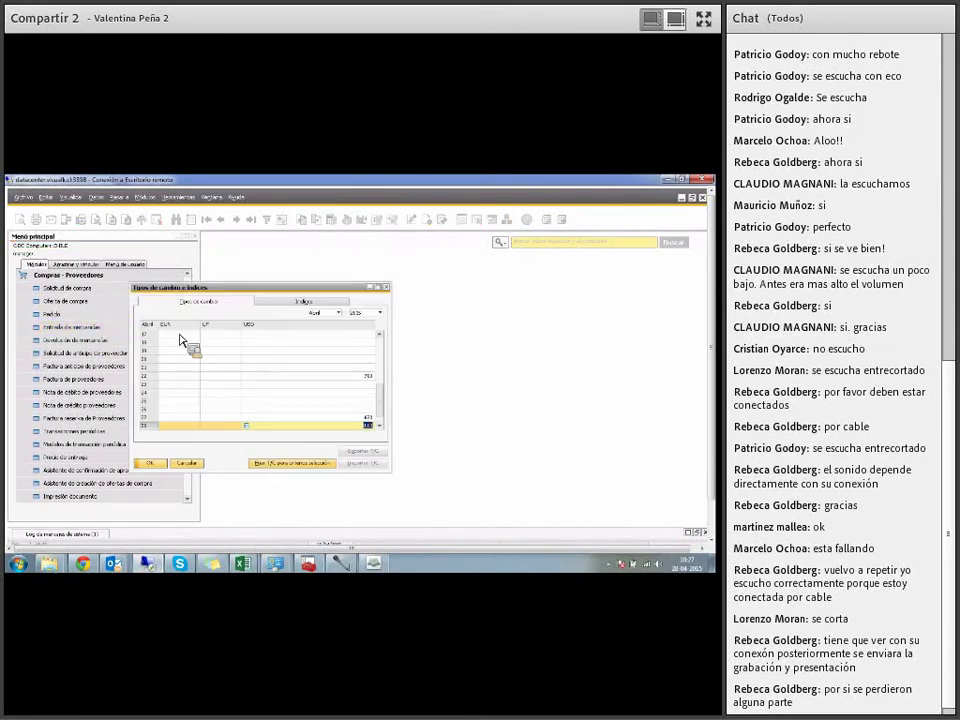
Step: Update the USD exchange rate for 28 April 2015 and close the exchange rate table
type("4")
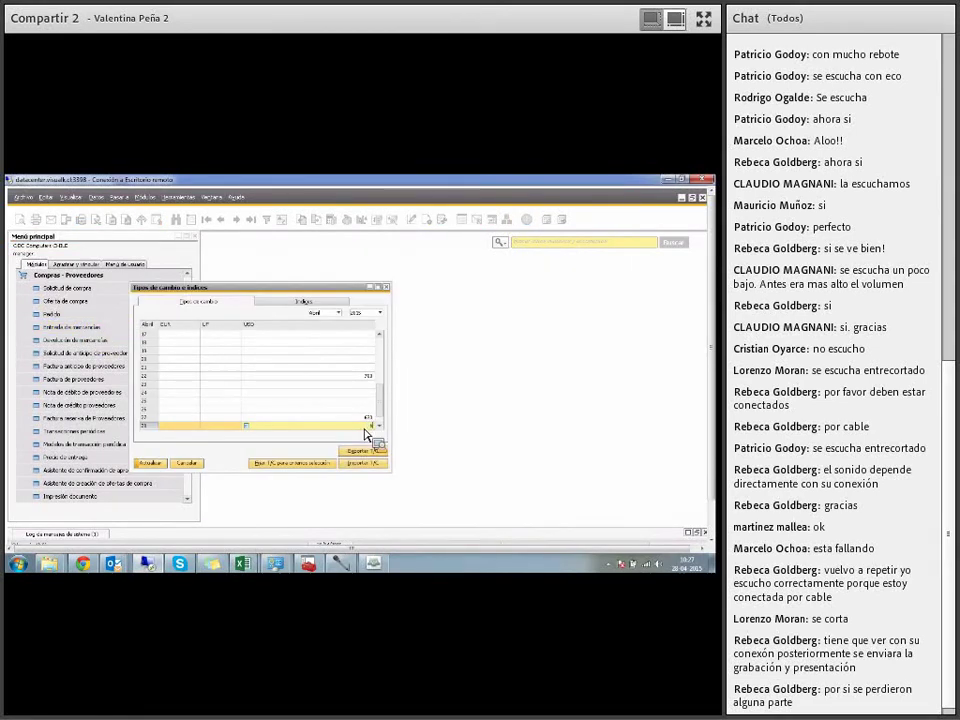
left_click(163, 464)
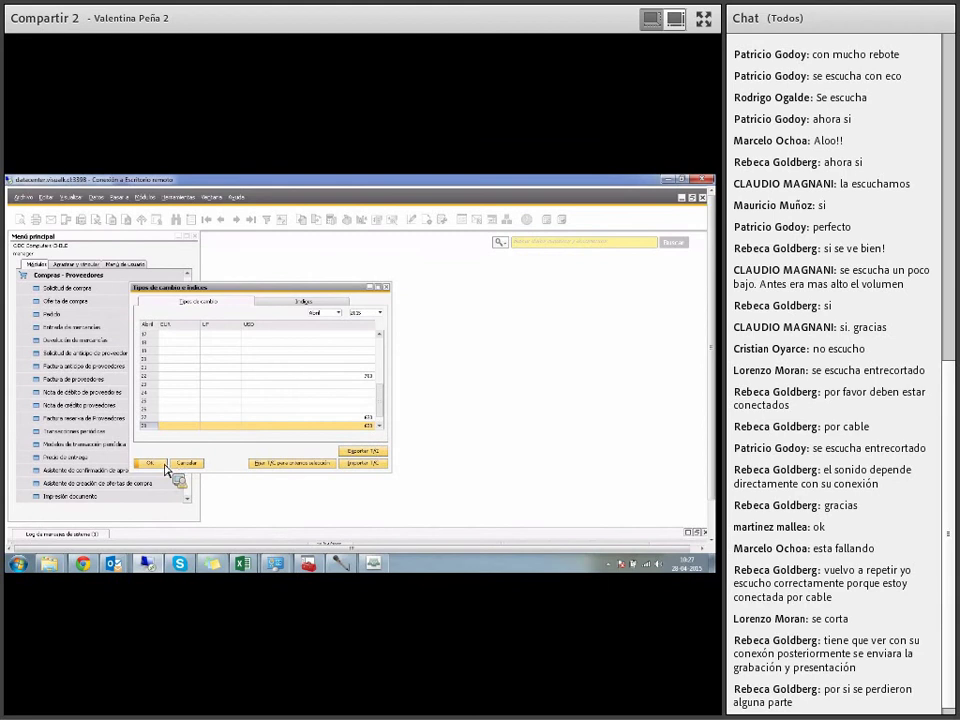
left_click(163, 464)
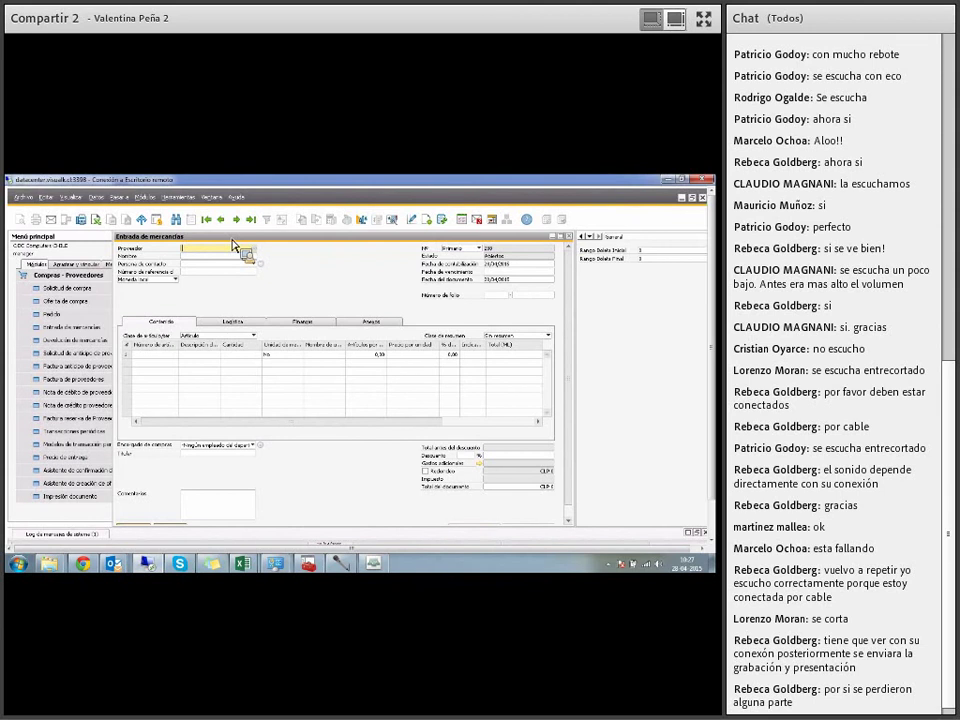
Step: Choose supplier Far East Imports for the goods receipt and add items A00001 and A00002 as its lines
left_click(245, 255)
left_click(255, 399)
double_click(255, 401)
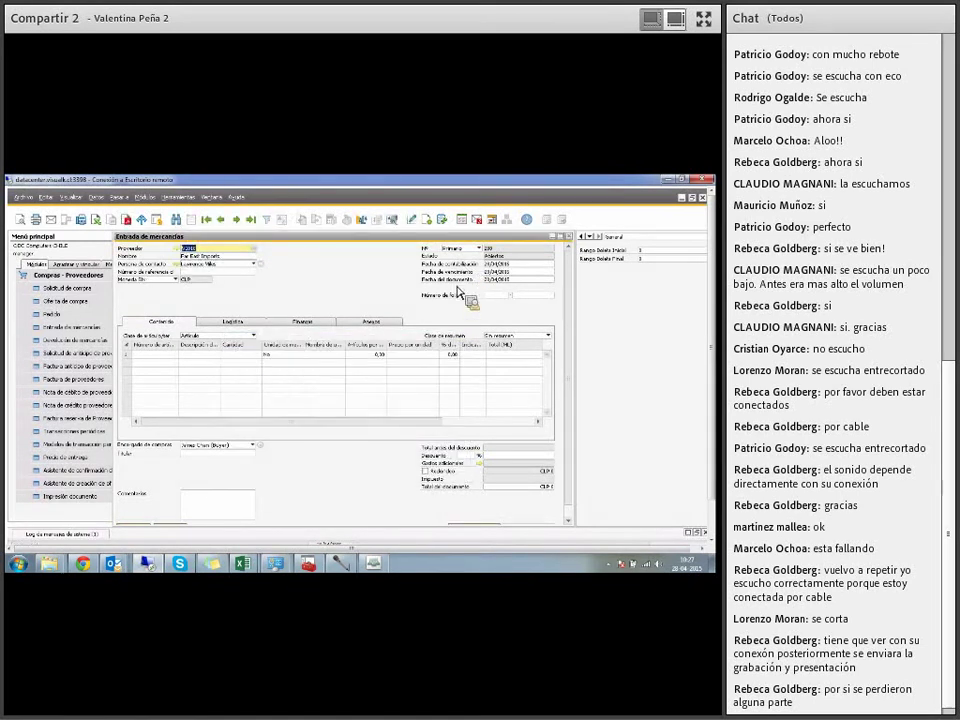
left_click(173, 358)
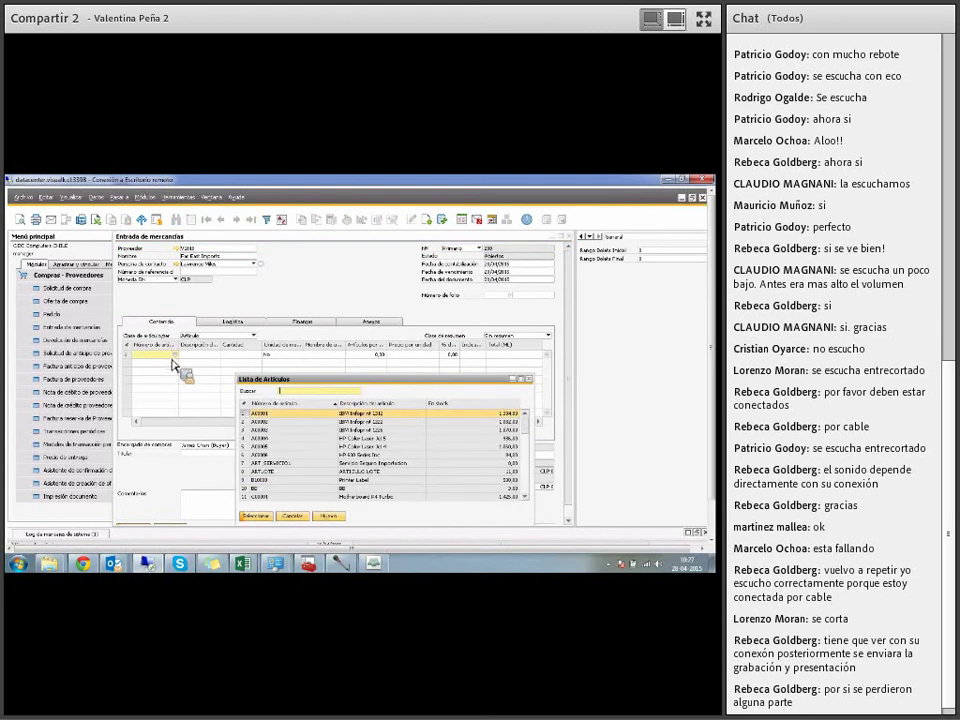
left_click(268, 424, "ctrl")
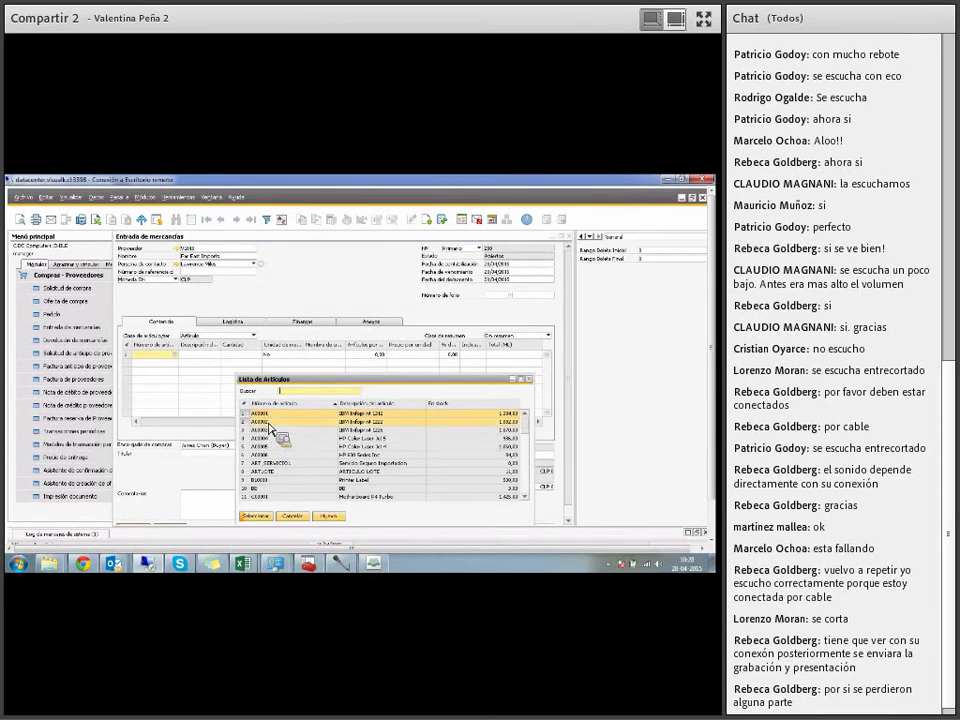
left_click(255, 516)
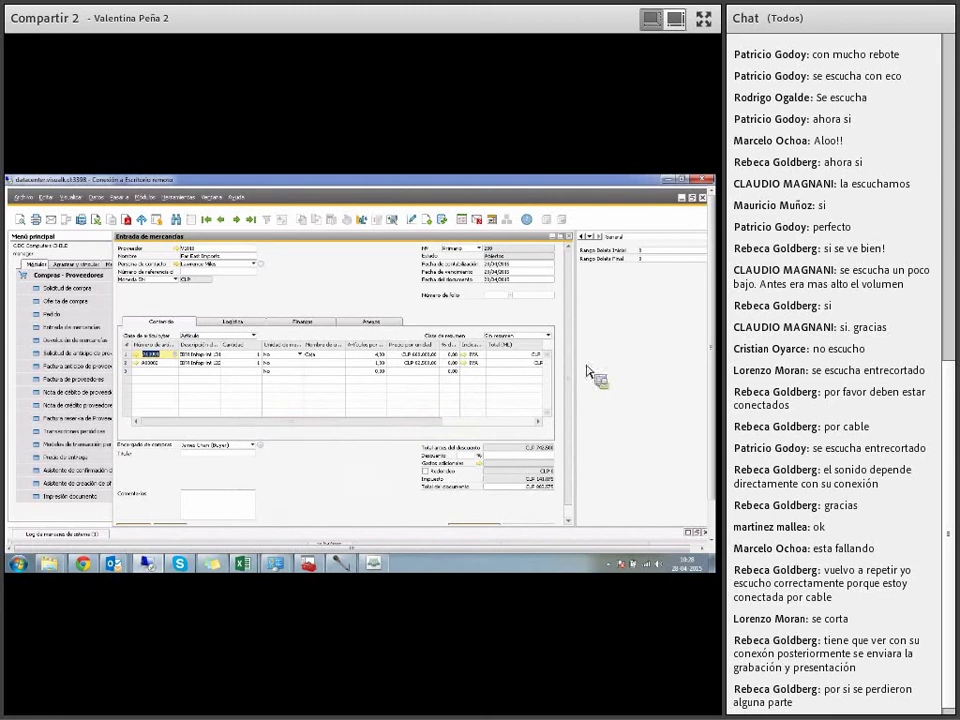
Step: Set the quantity of both item lines to 10 and the warehouse of the A00001 line to 01
left_click_drag(275, 425, 297, 430)
left_click(228, 355)
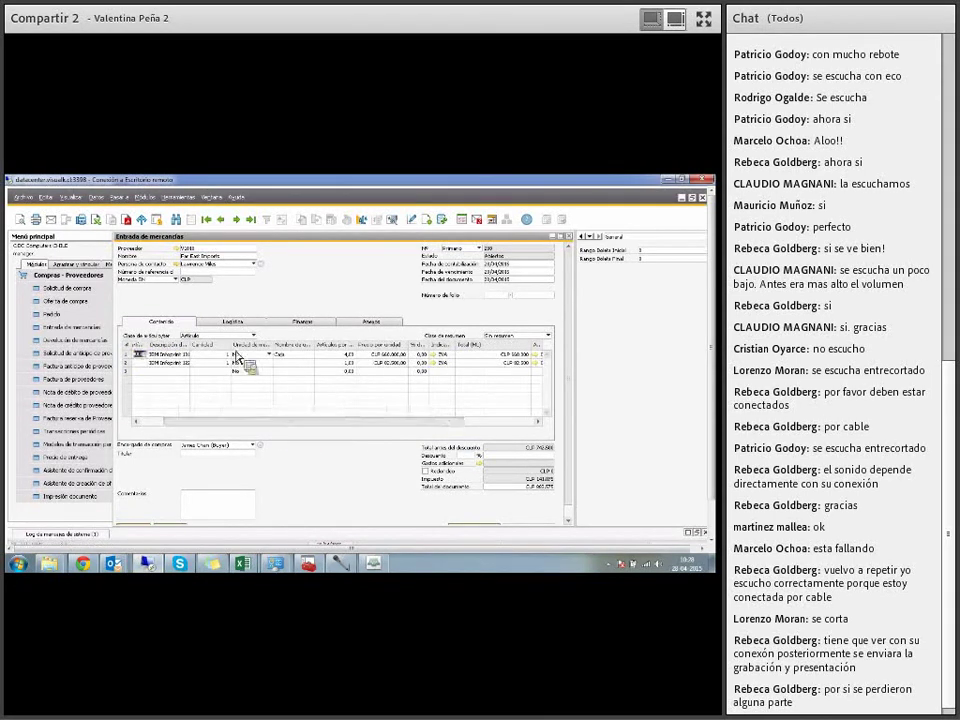
type("10")
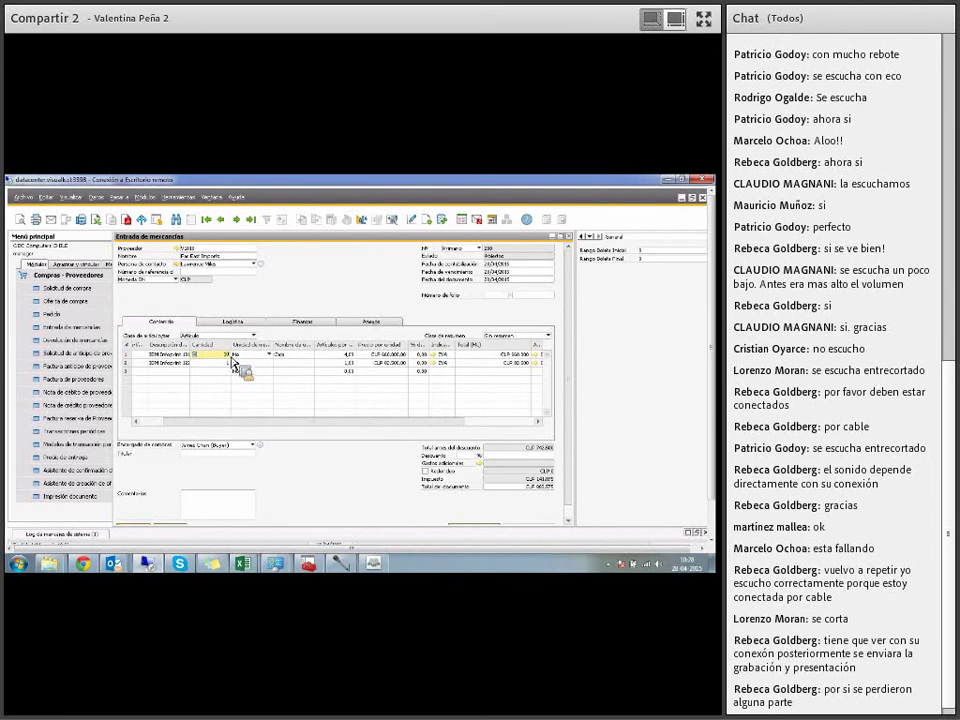
left_click(228, 364)
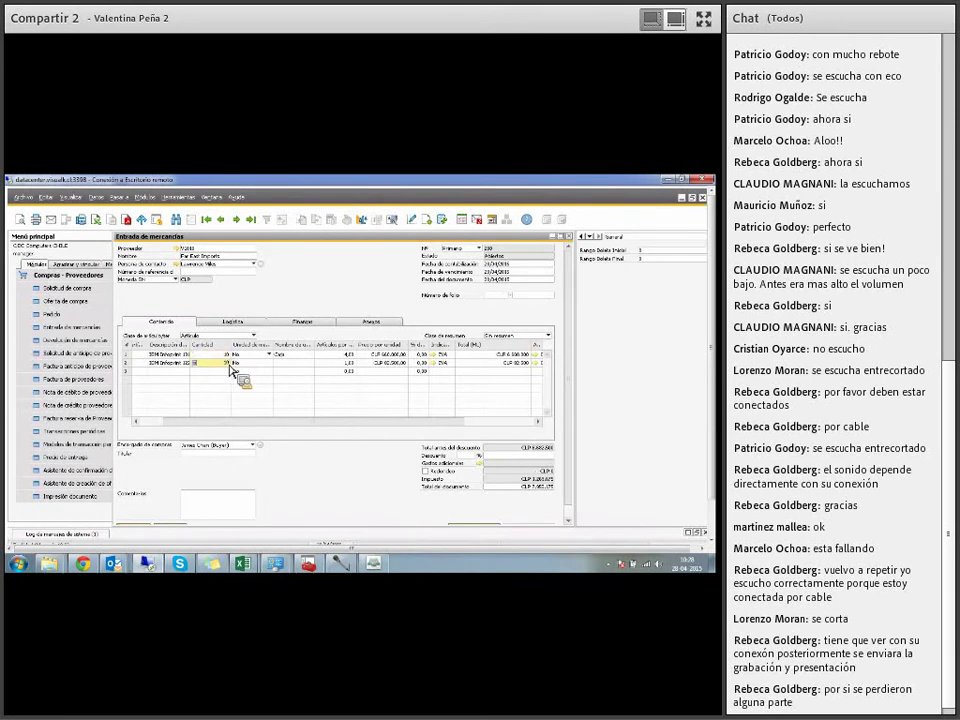
left_click_drag(347, 422, 403, 420)
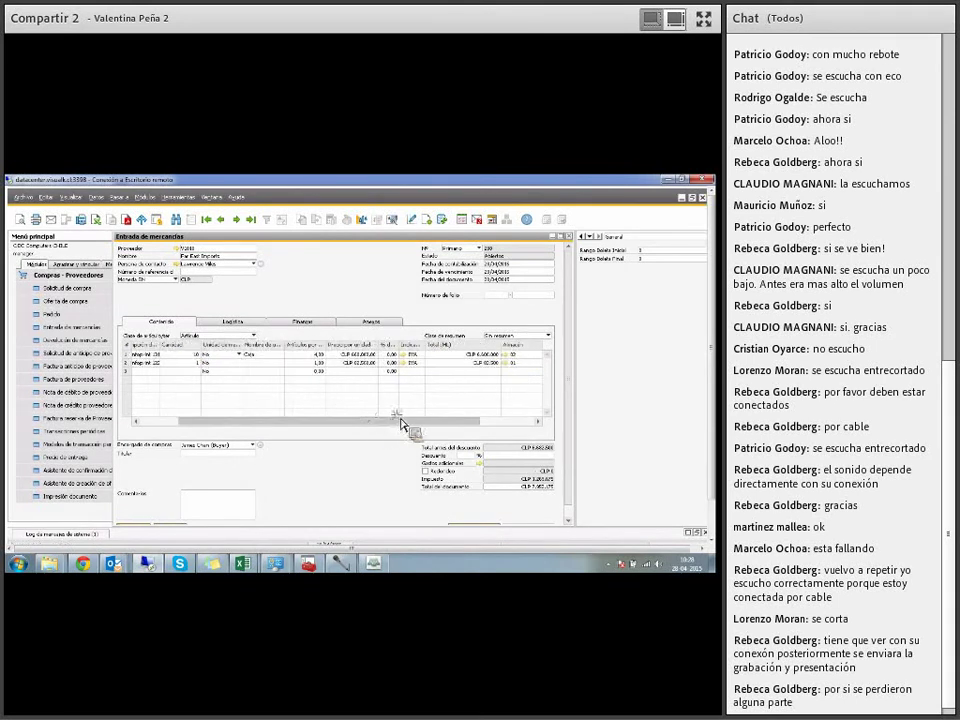
left_click(482, 357)
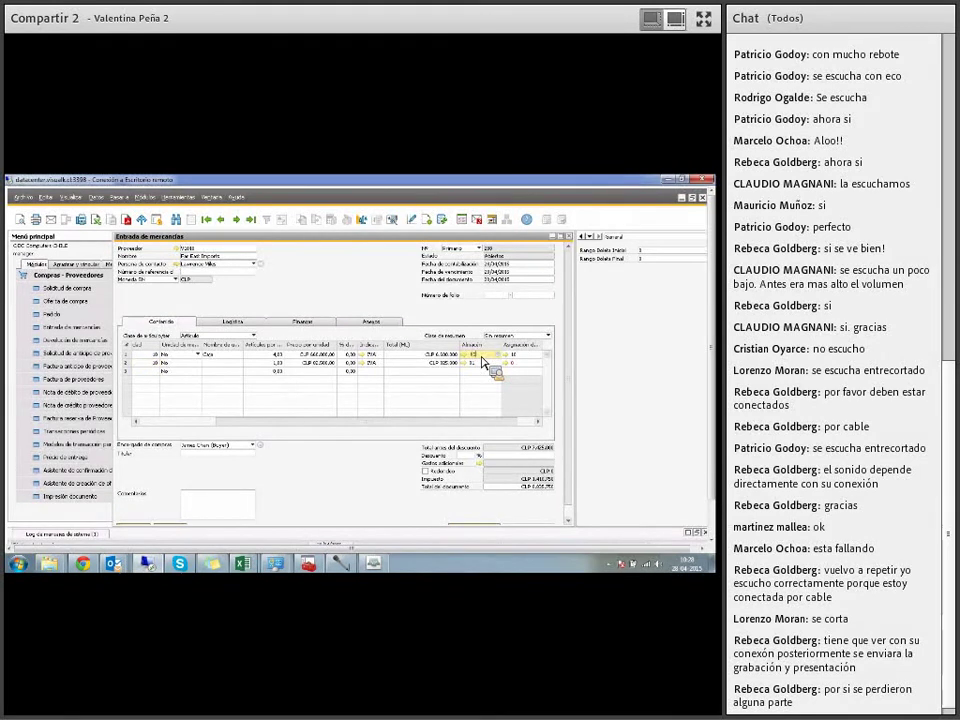
key("Tab")
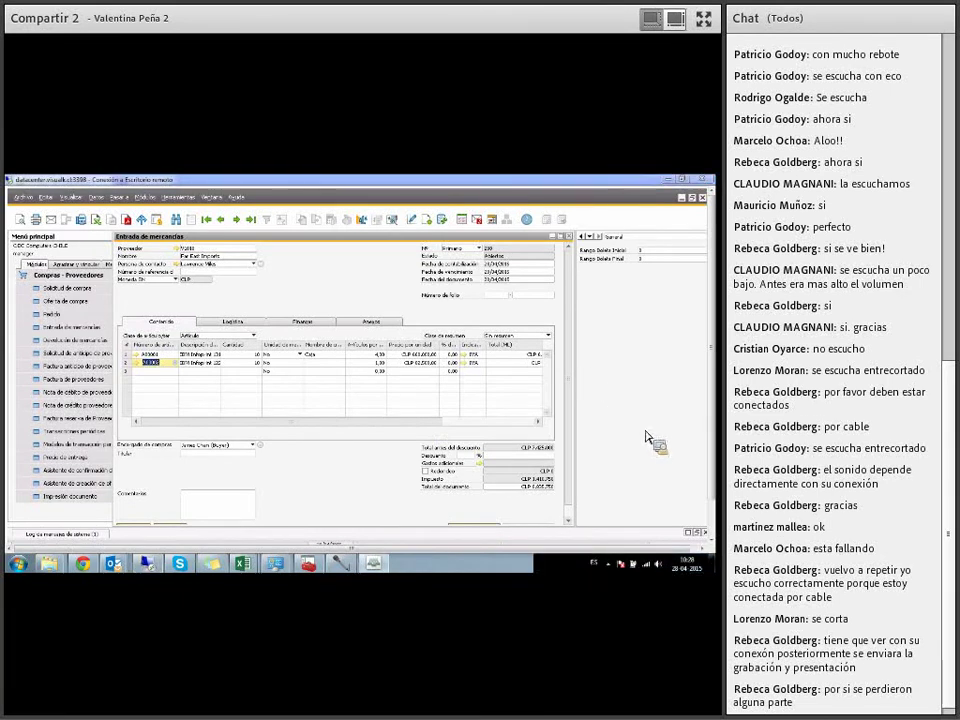
Step: Examine the receipt location assignment and list of available locations for the A00001 line, and cancel without assigning any
left_click_drag(414, 424, 506, 425)
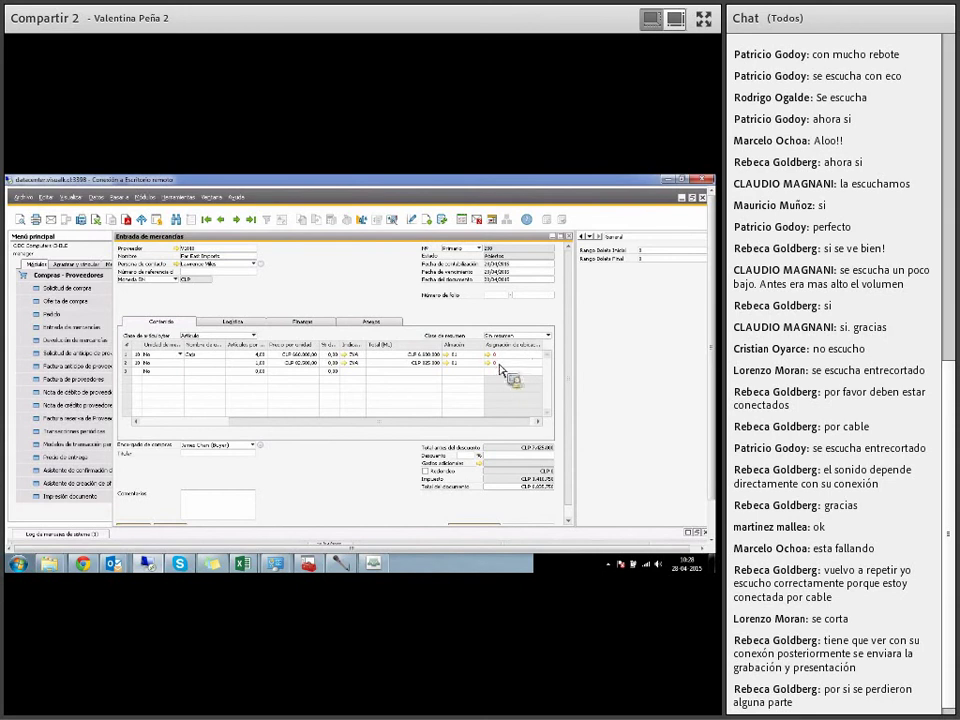
left_click(492, 357)
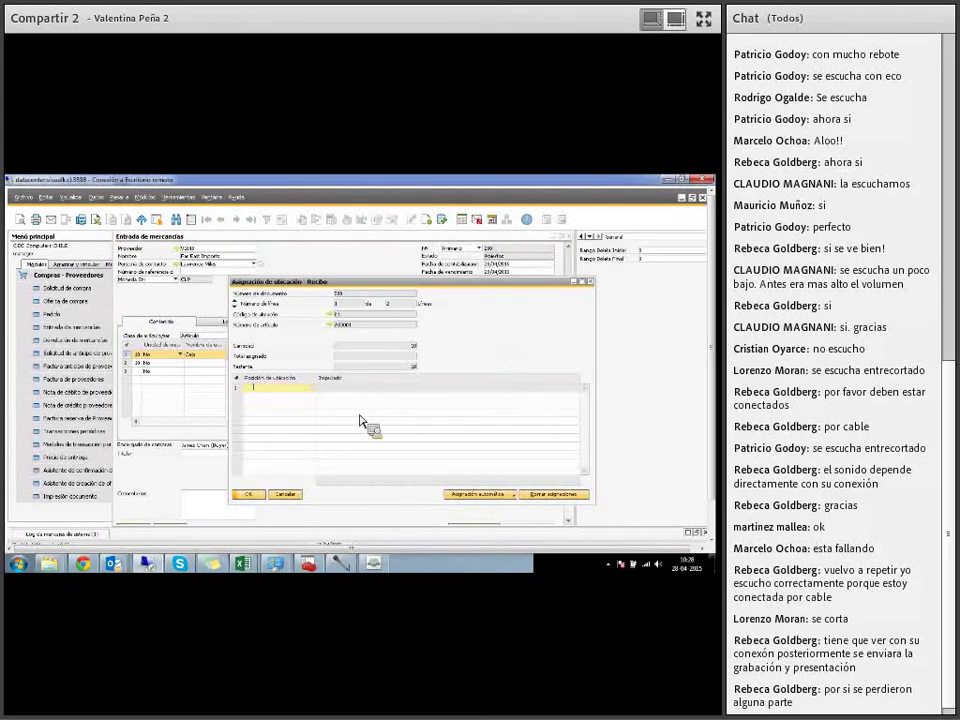
left_click(314, 388)
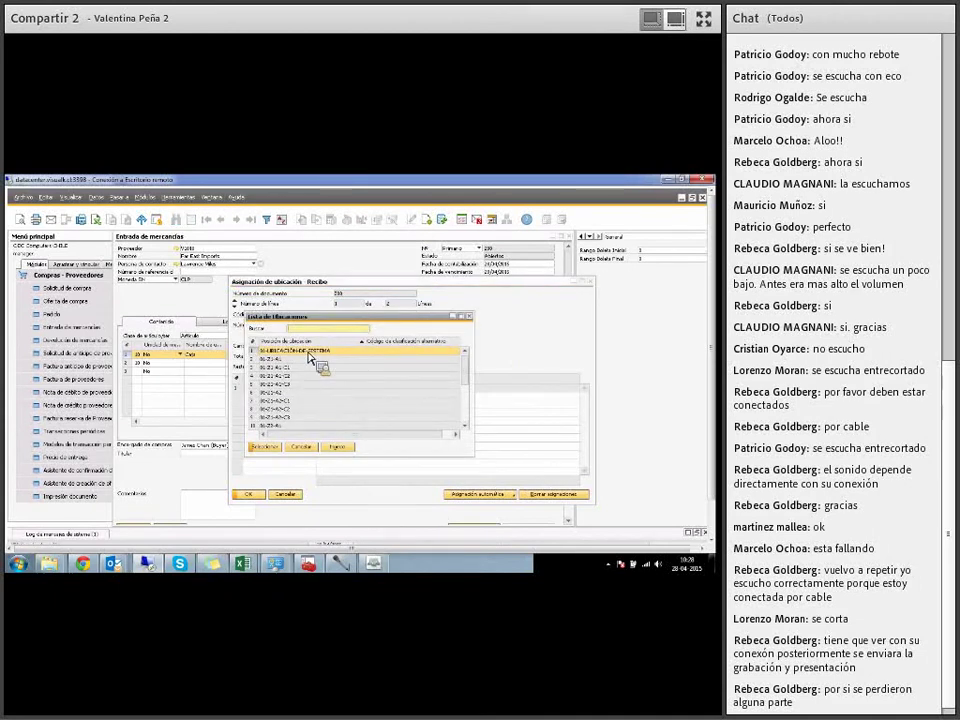
left_click(313, 452)
left_click(295, 496)
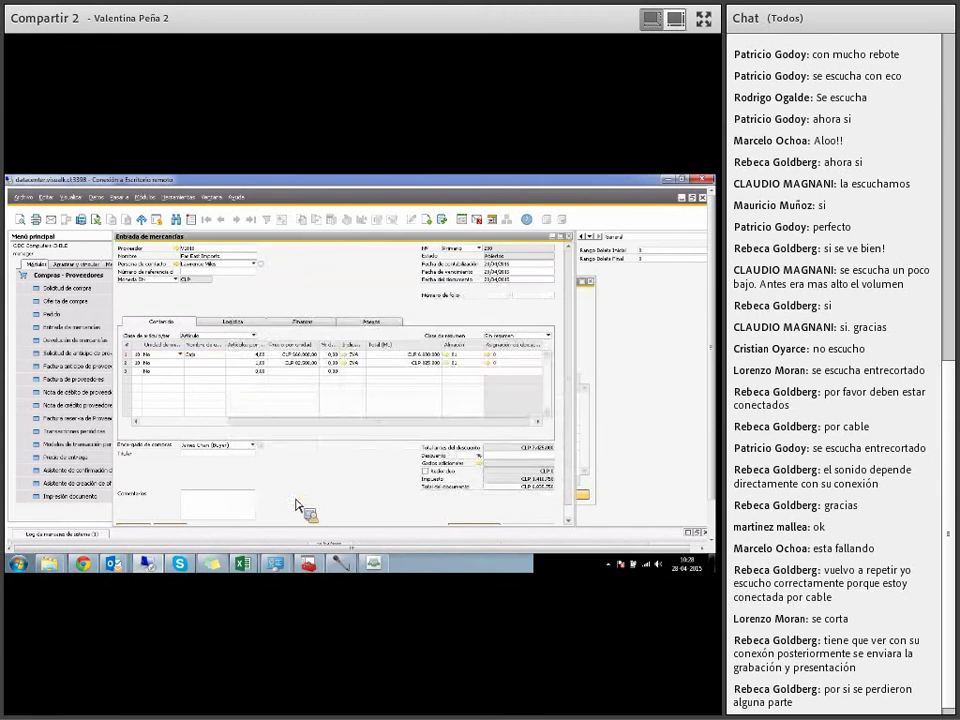
Step: Create the goods receipt with its unassigned items allocated automatically to receiving locations, and display the newly created document
left_click_drag(258, 423, 146, 428)
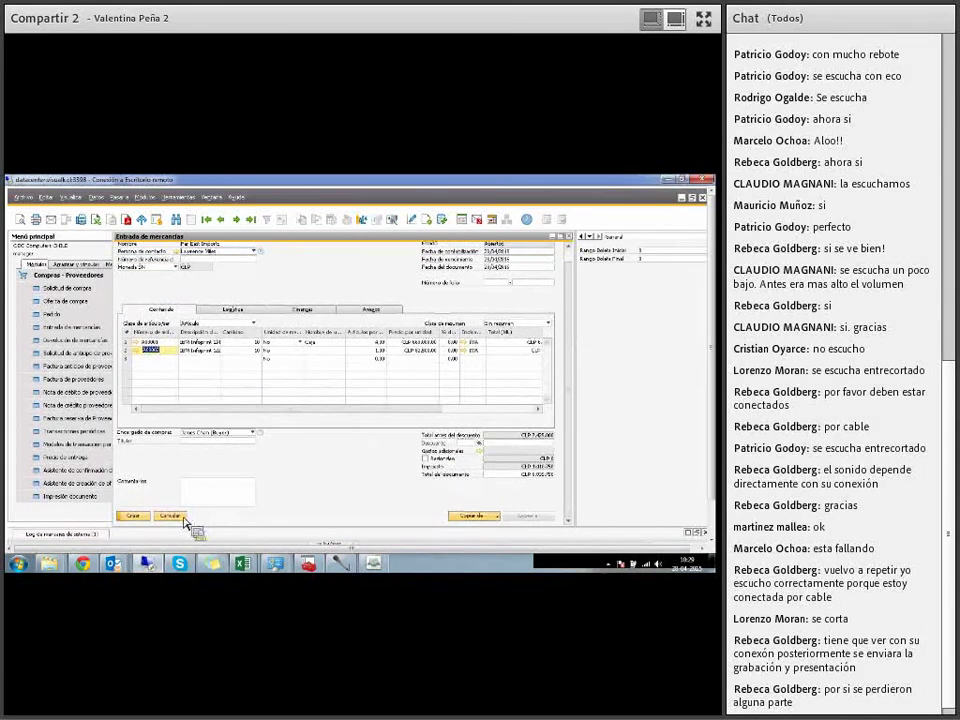
left_click(144, 517)
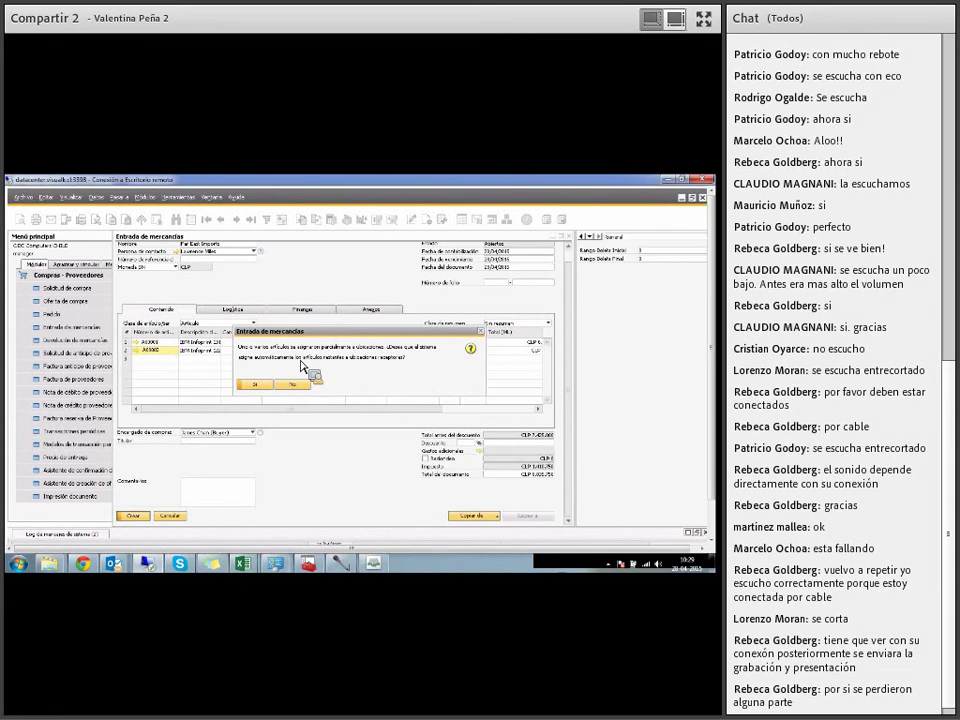
left_click(256, 385)
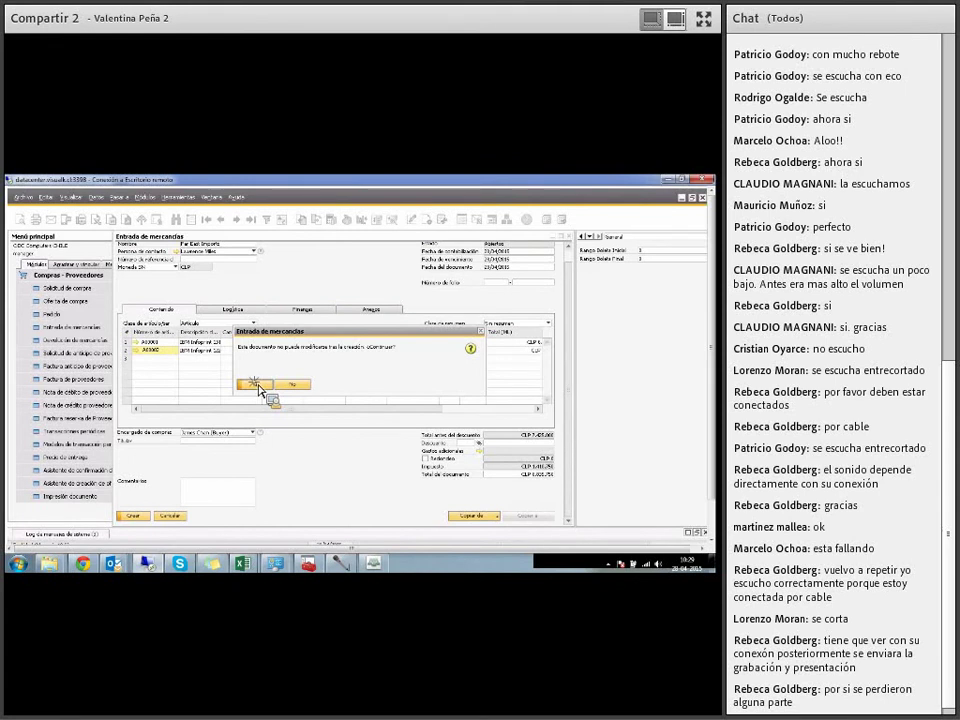
left_click(256, 385)
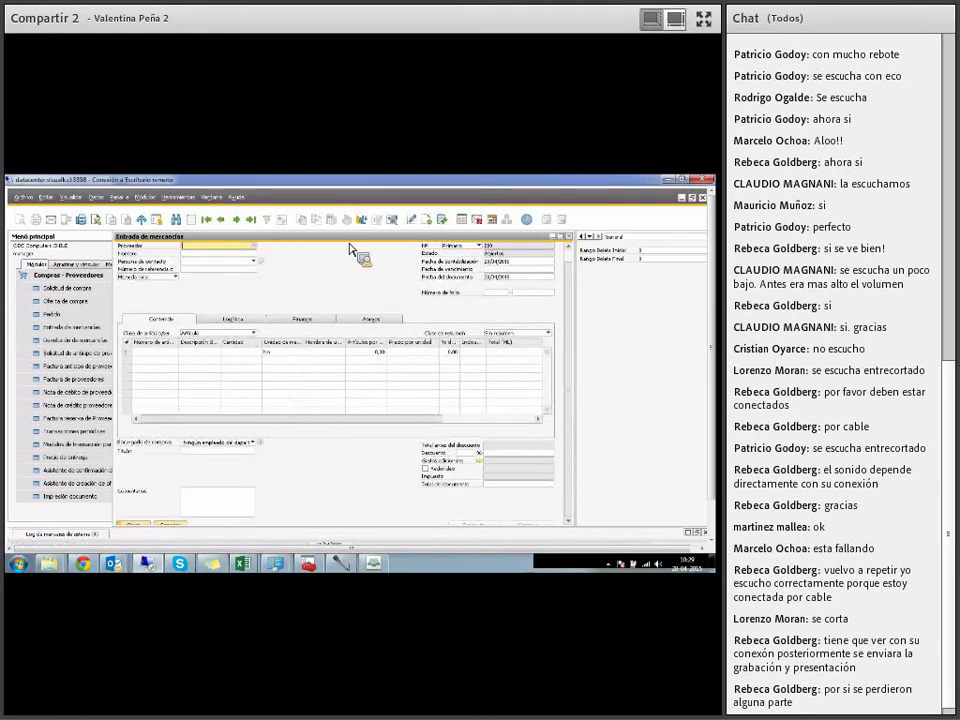
left_click(253, 221)
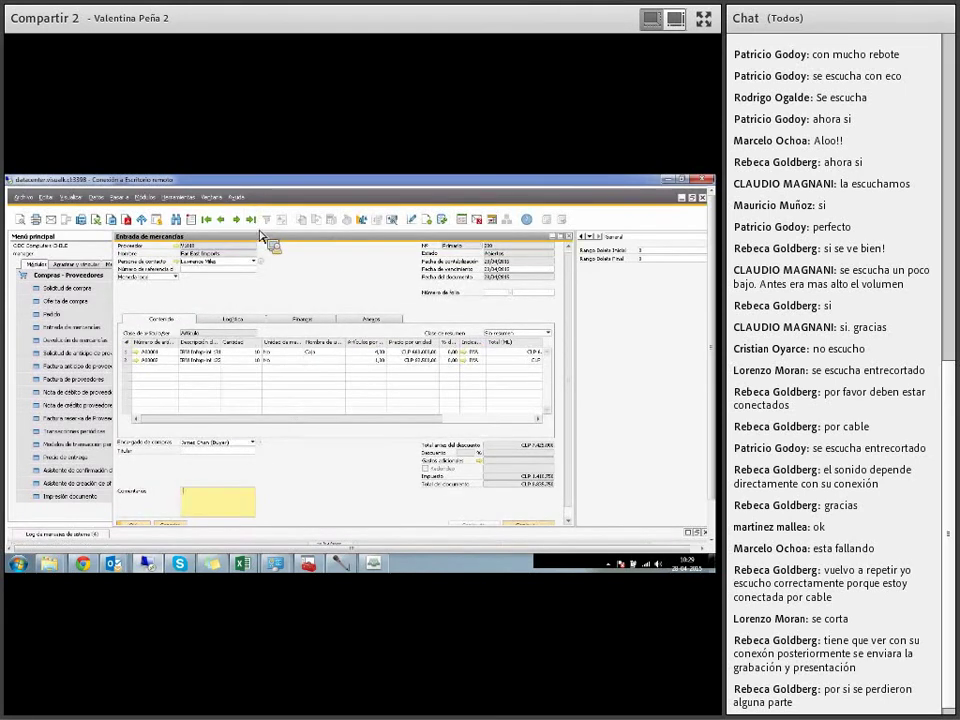
Step: Examine the inventory posting list of the goods receipt, including the location of each item line, and close the document
right_click(358, 292)
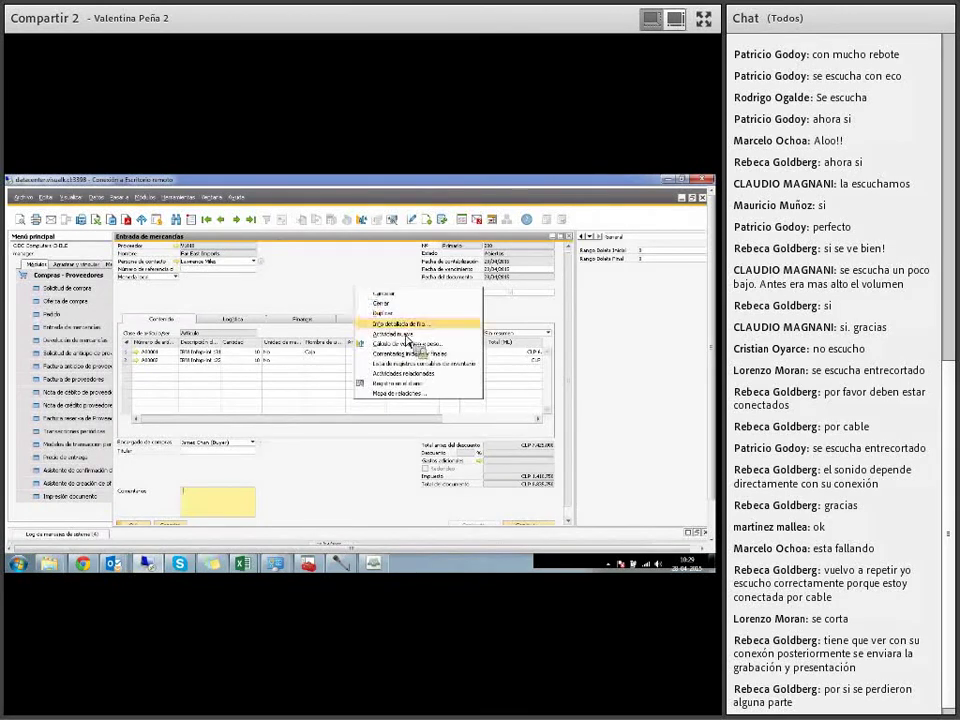
left_click(410, 363)
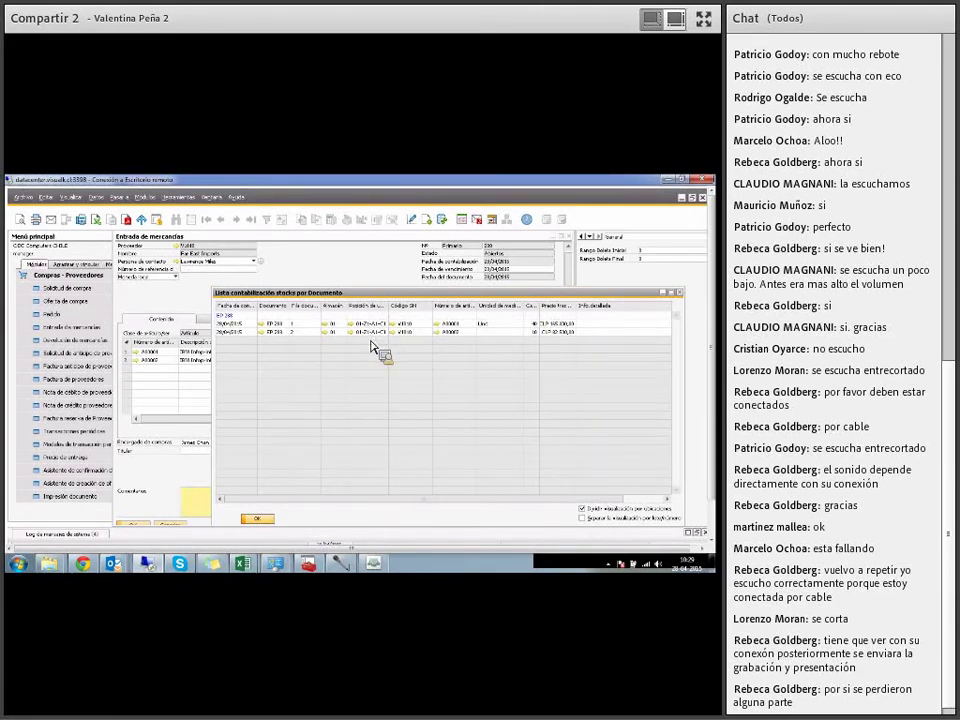
left_click(679, 293)
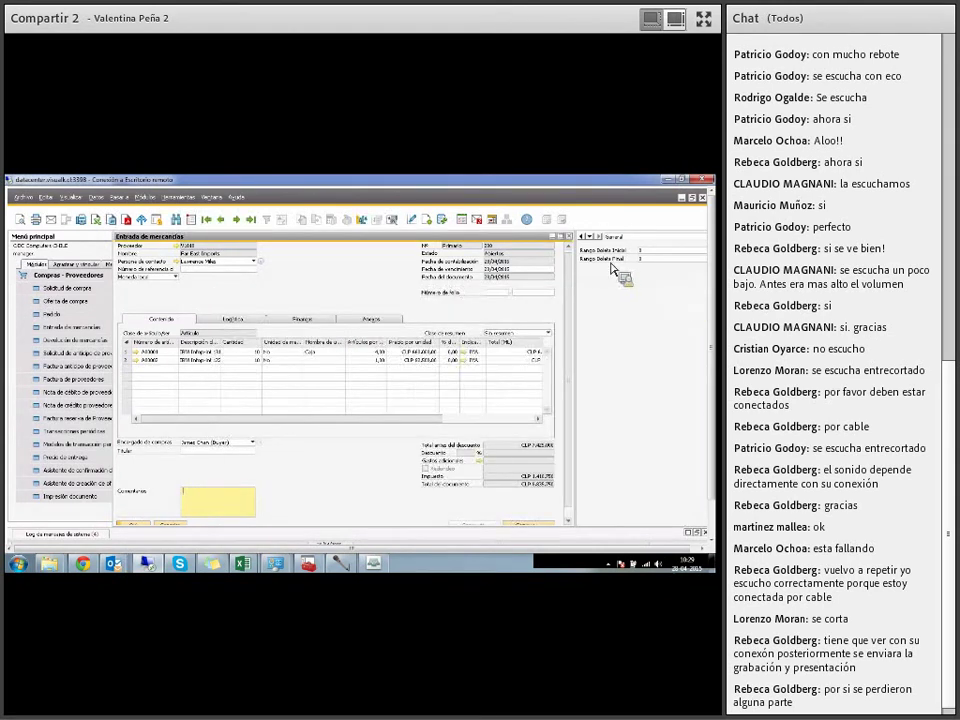
left_click(571, 238)
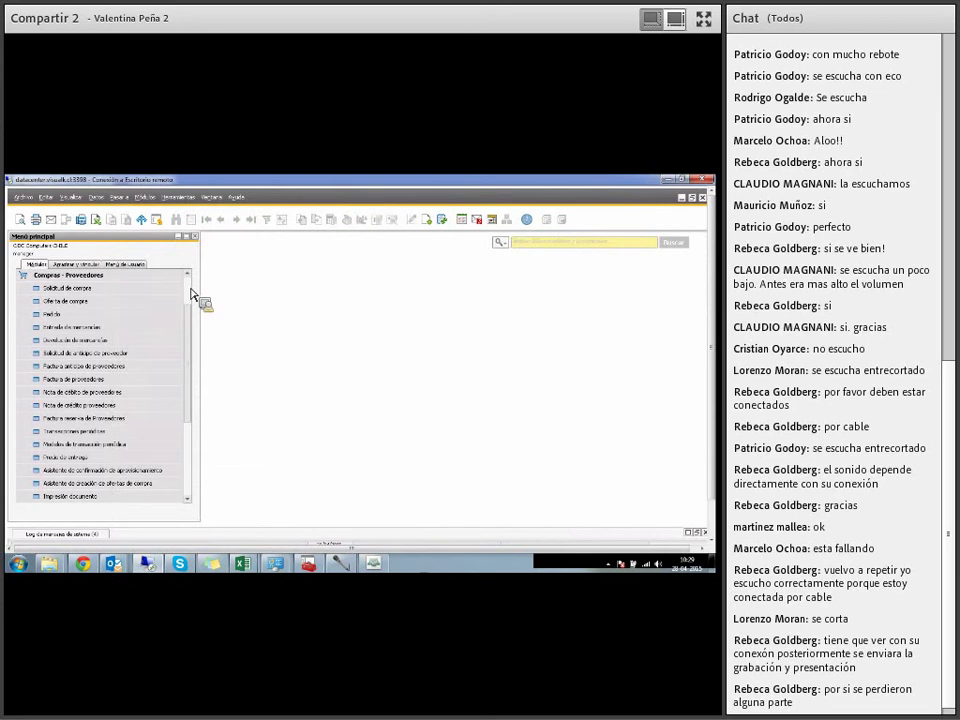
Step: Start a new stock transfer from the inventory module and add items A00001 and A00002 as its lines
left_click(166, 284)
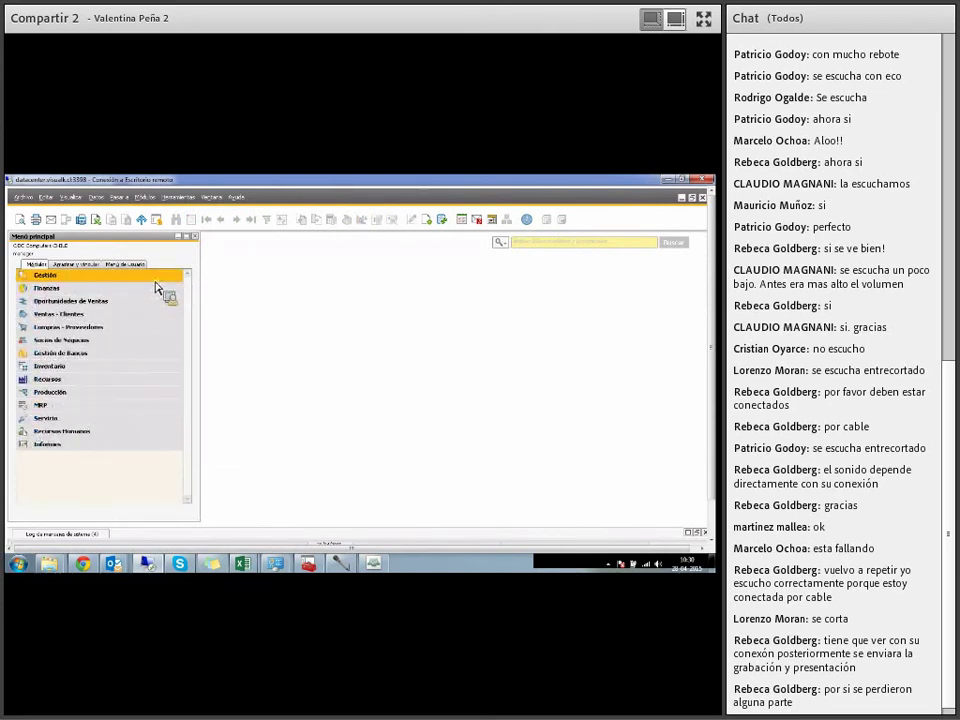
left_click(86, 370)
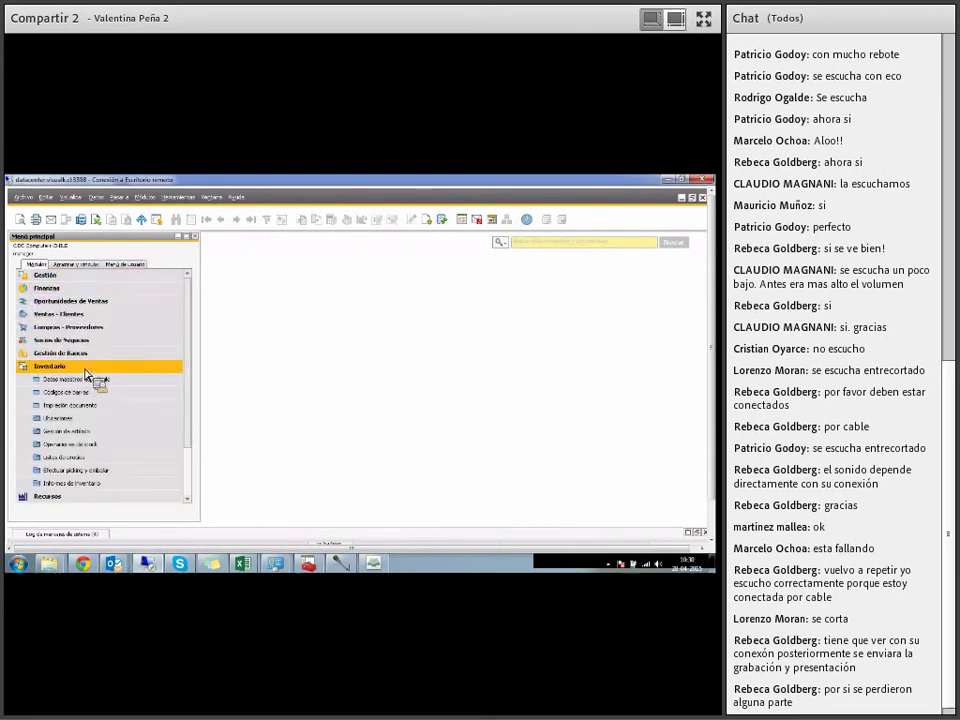
left_click(80, 446)
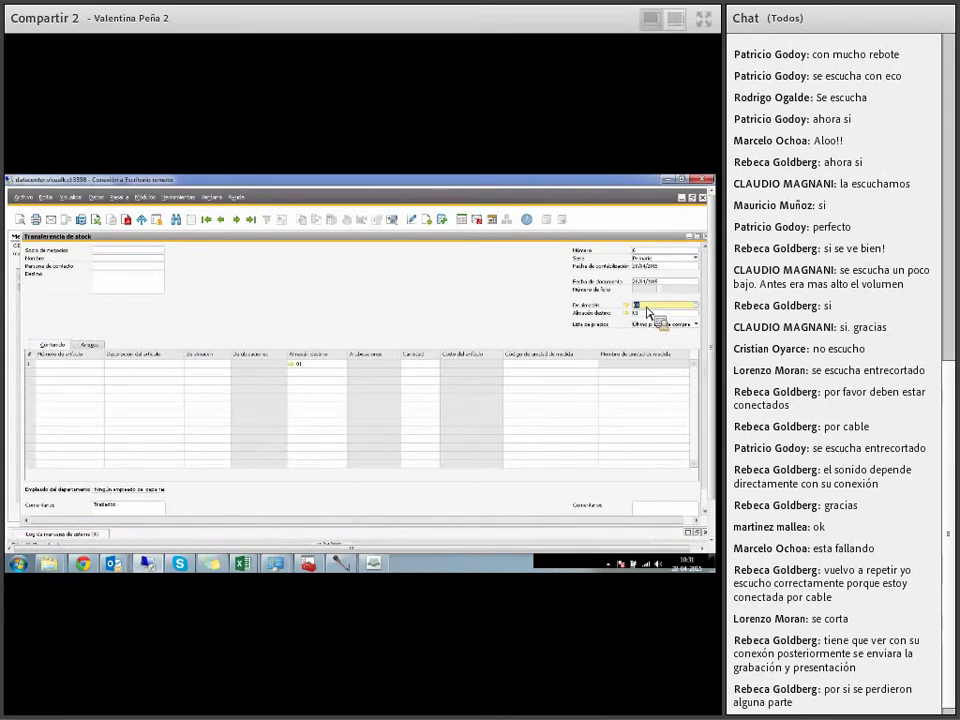
left_click(98, 372)
key("Tab")
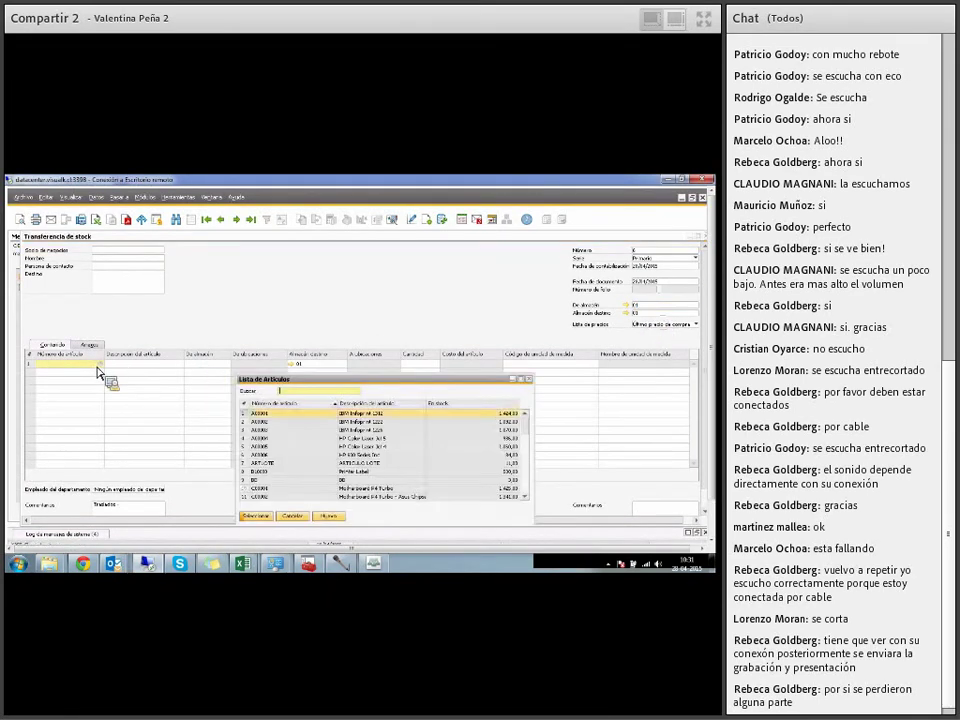
left_click(260, 423, "ctrl")
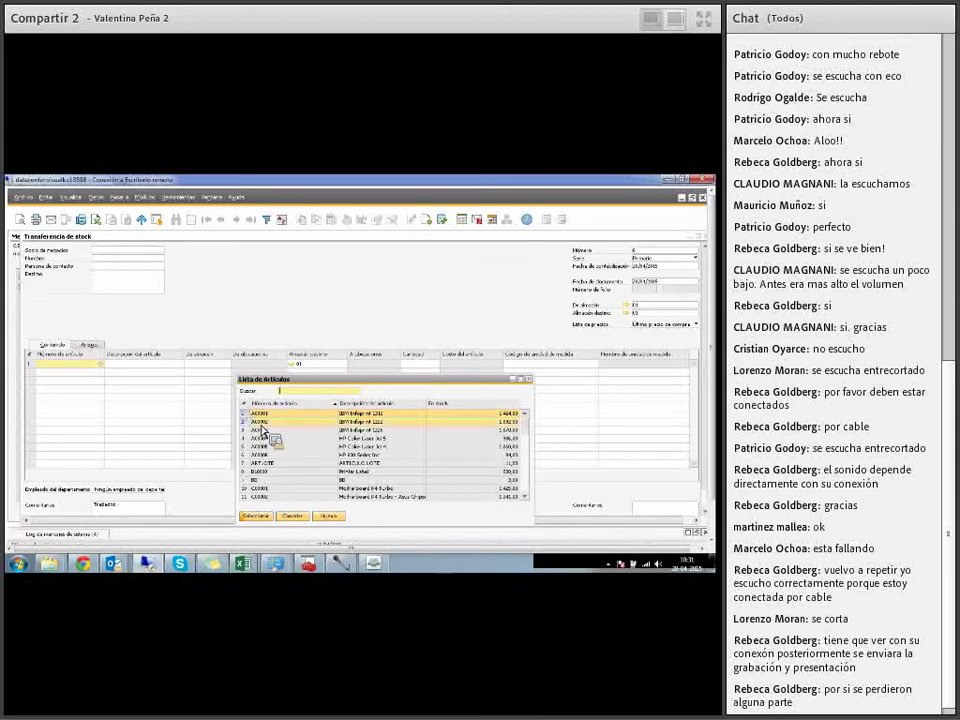
left_click(258, 516)
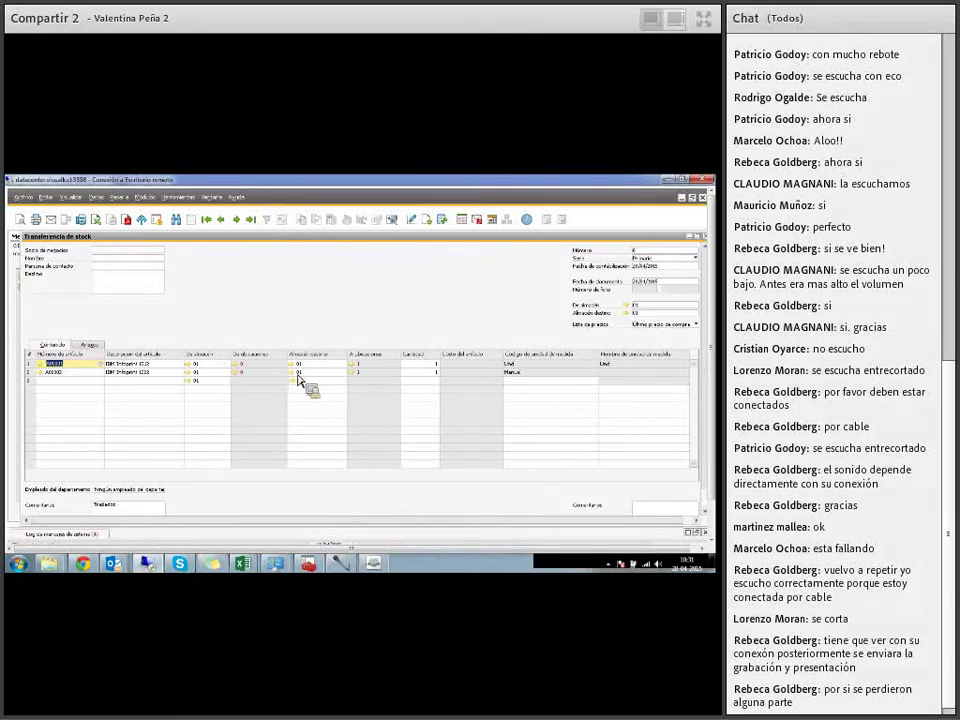
left_click(239, 366)
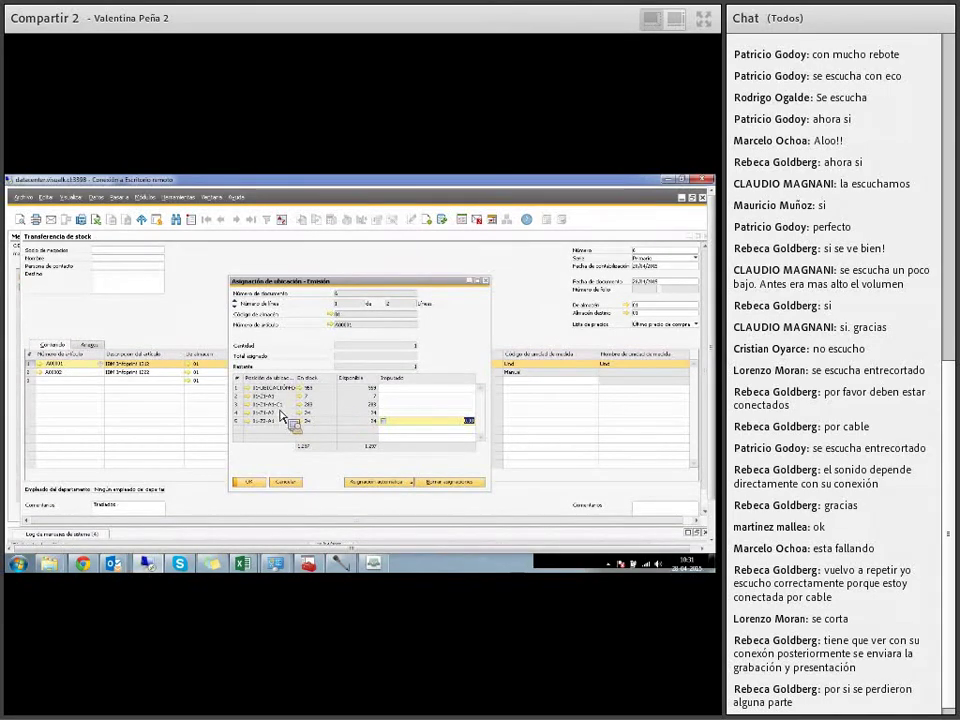
left_click(392, 405)
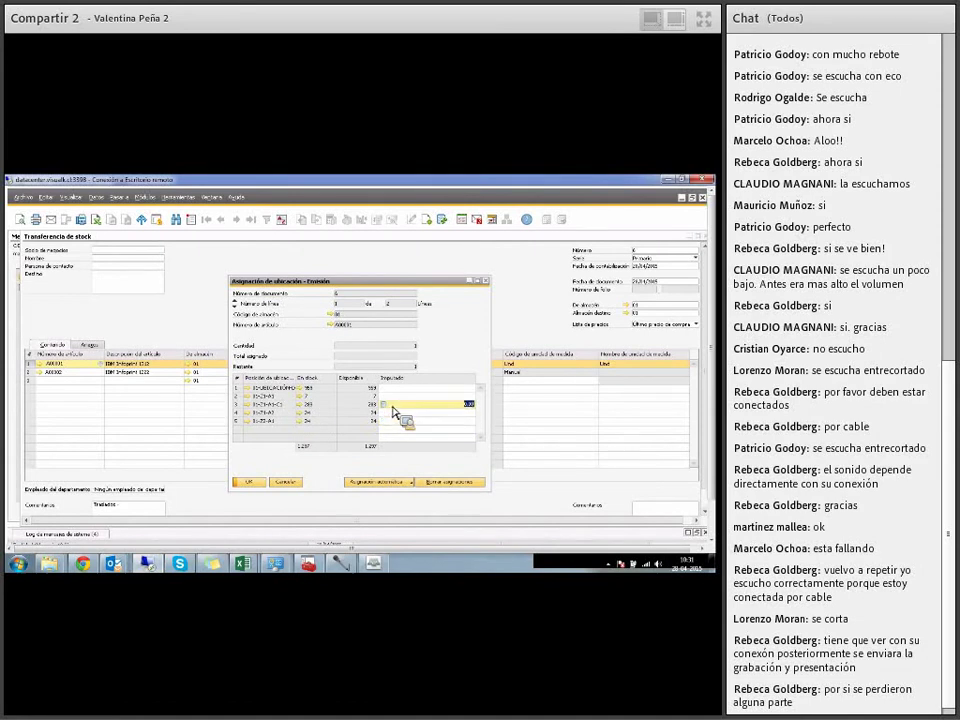
type("28")
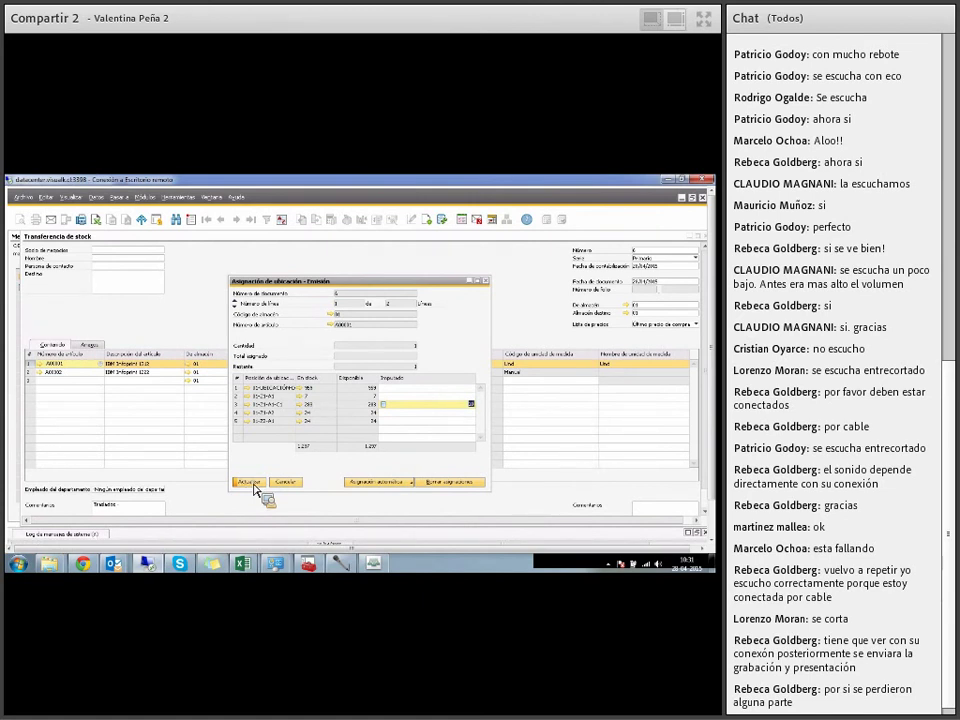
left_click_drag(333, 282, 339, 234)
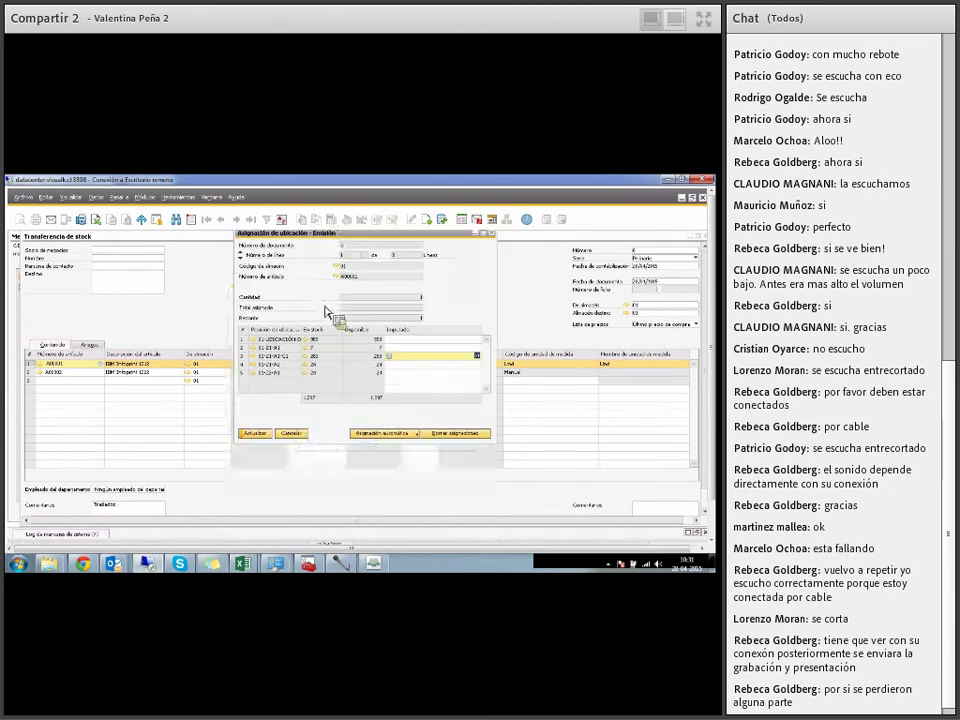
left_click(287, 436)
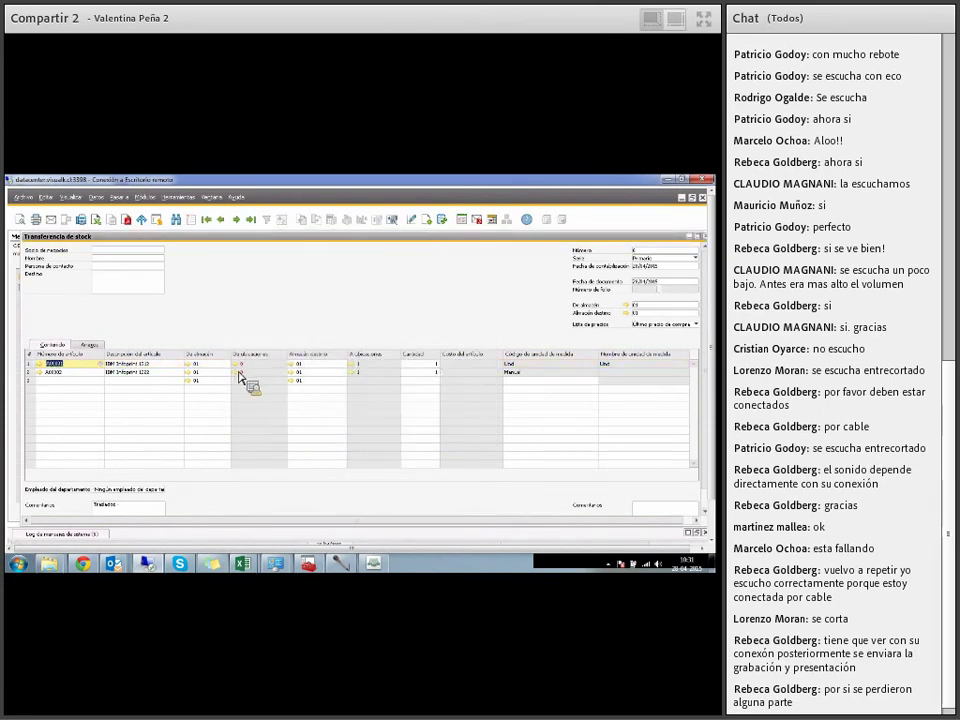
Step: Set the A00001 line's quantity to 10 and allocate all 10 units for issue from location 01-Z1-A1-C1
left_click(409, 366)
type("10")
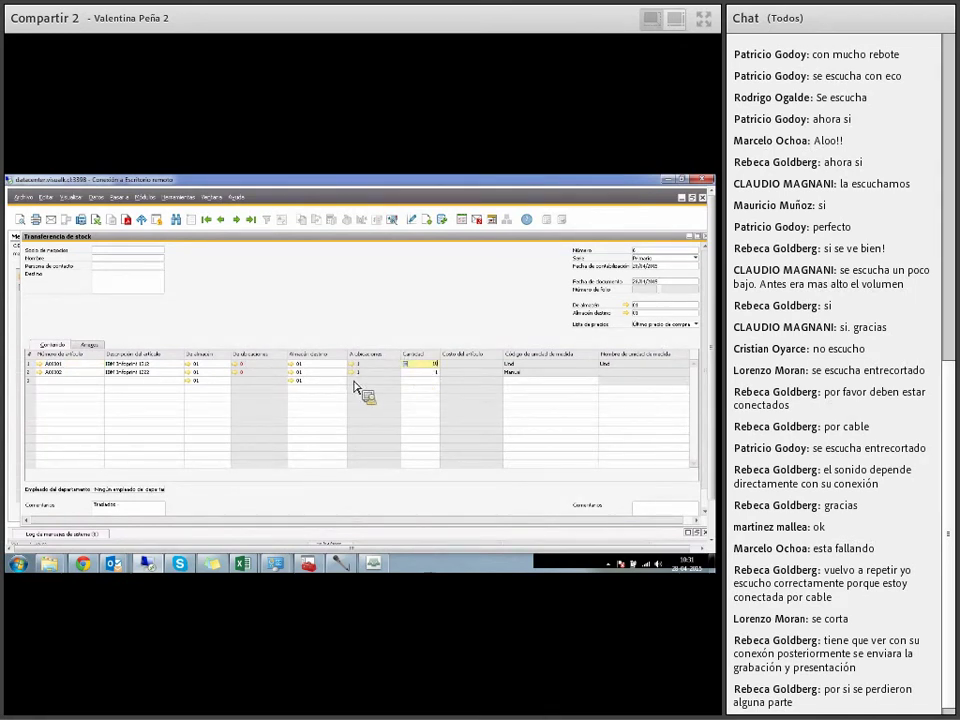
left_click(237, 364)
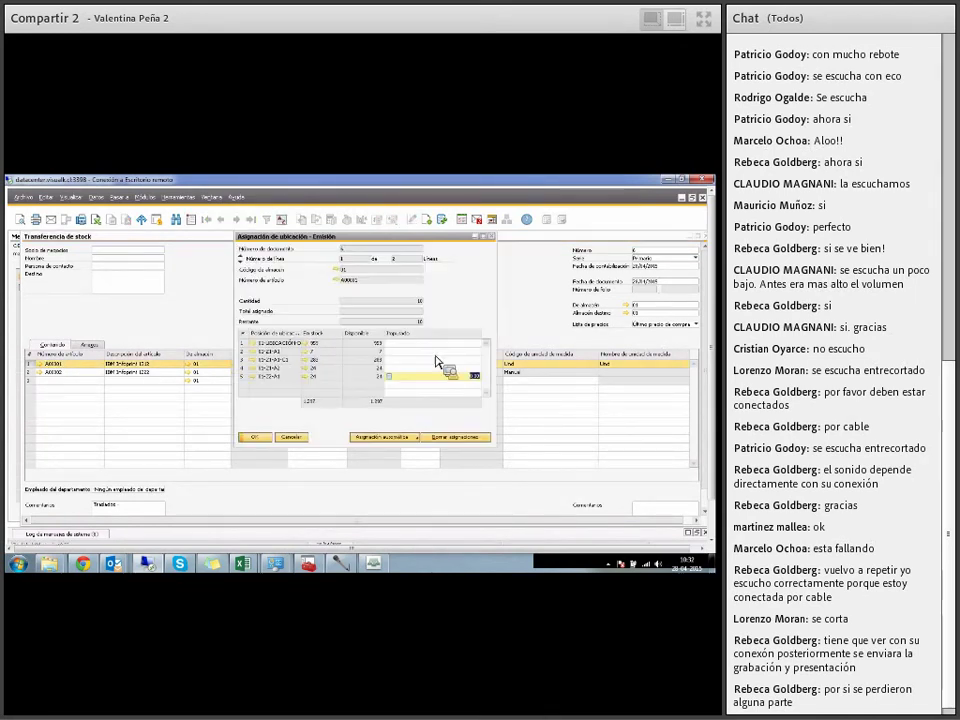
left_click(428, 360)
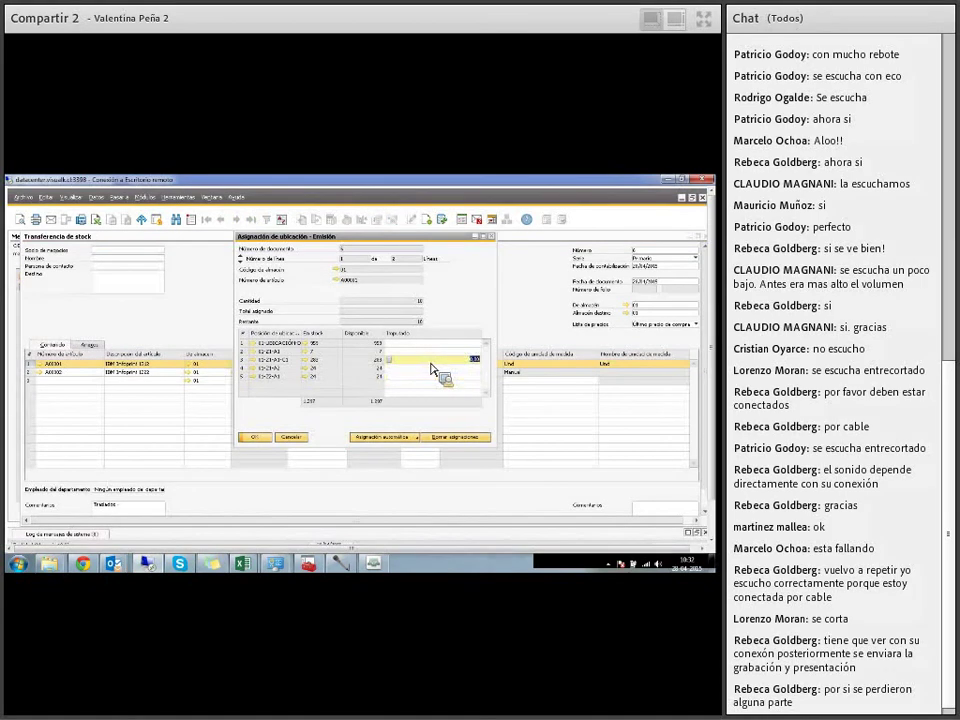
type("10")
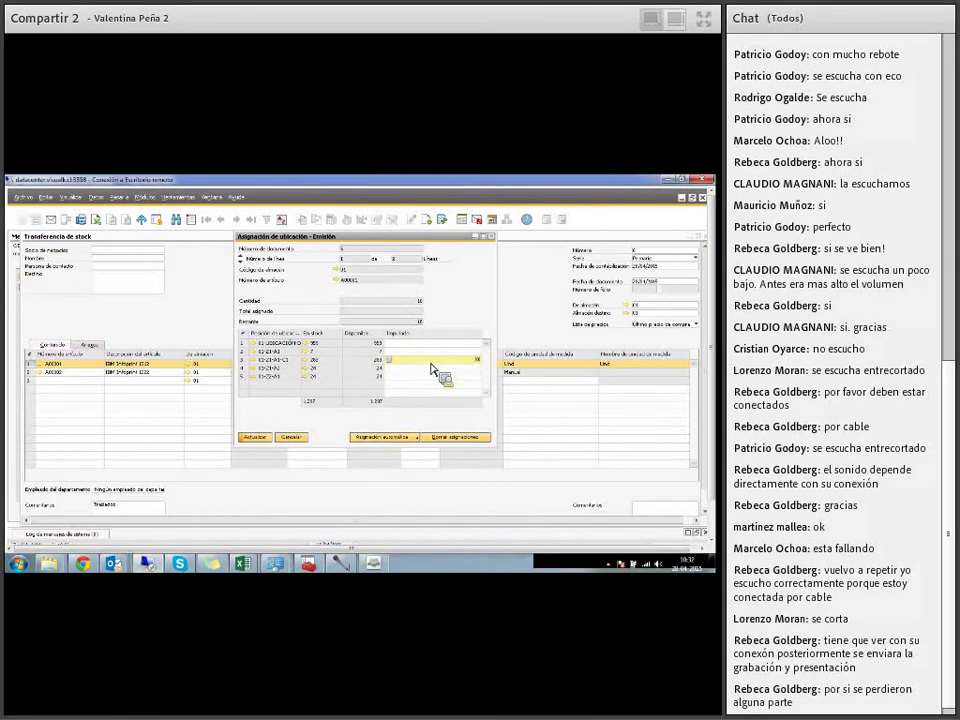
left_click(256, 437)
left_click(257, 439)
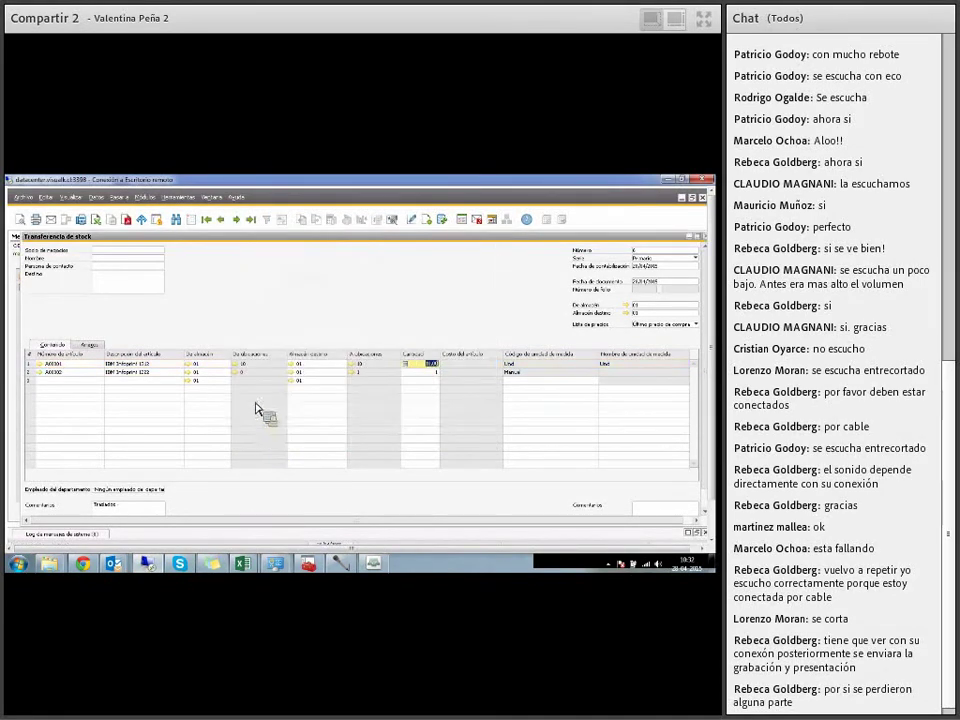
Step: Set the receiving location of the A00001 transfer line to 01-Z1-A1-C2 for its 10 units
left_click(354, 365)
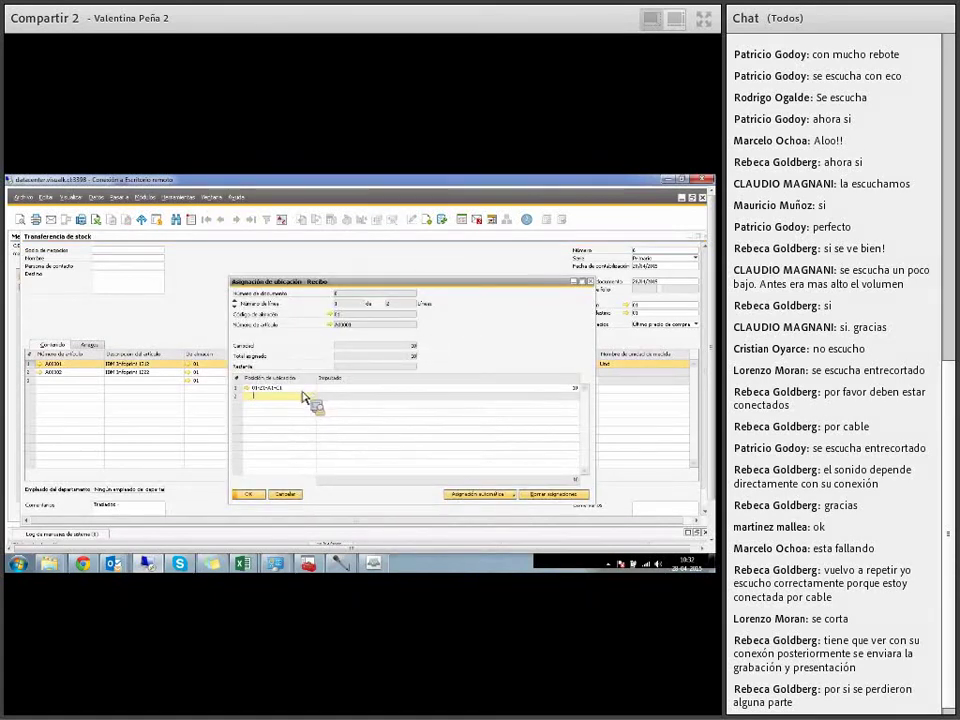
left_click(299, 388)
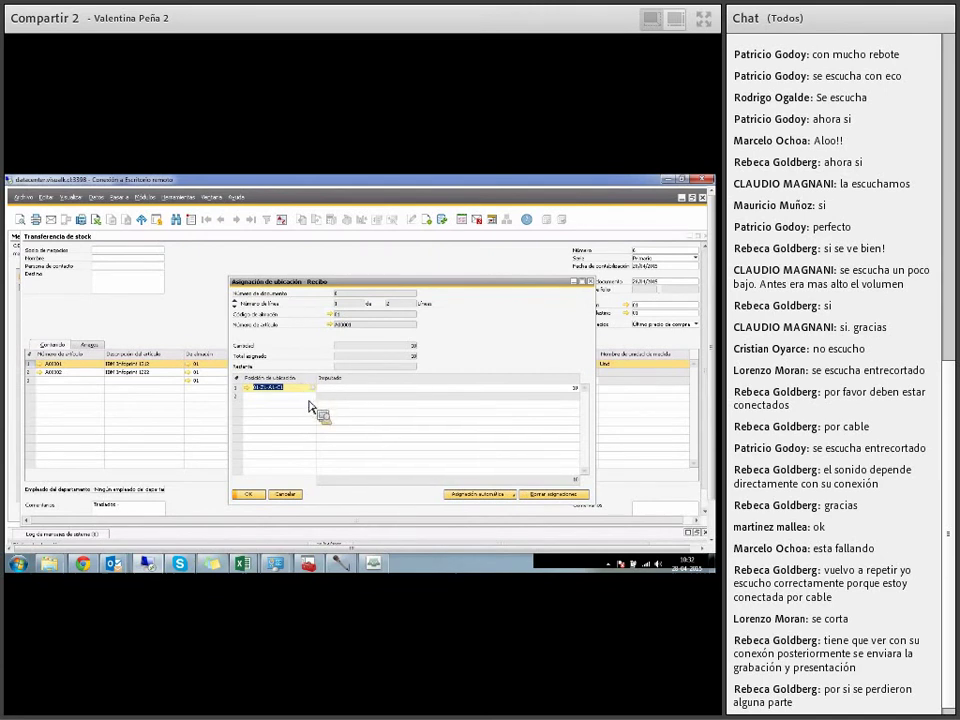
key("BackSpace")
key("Tab")
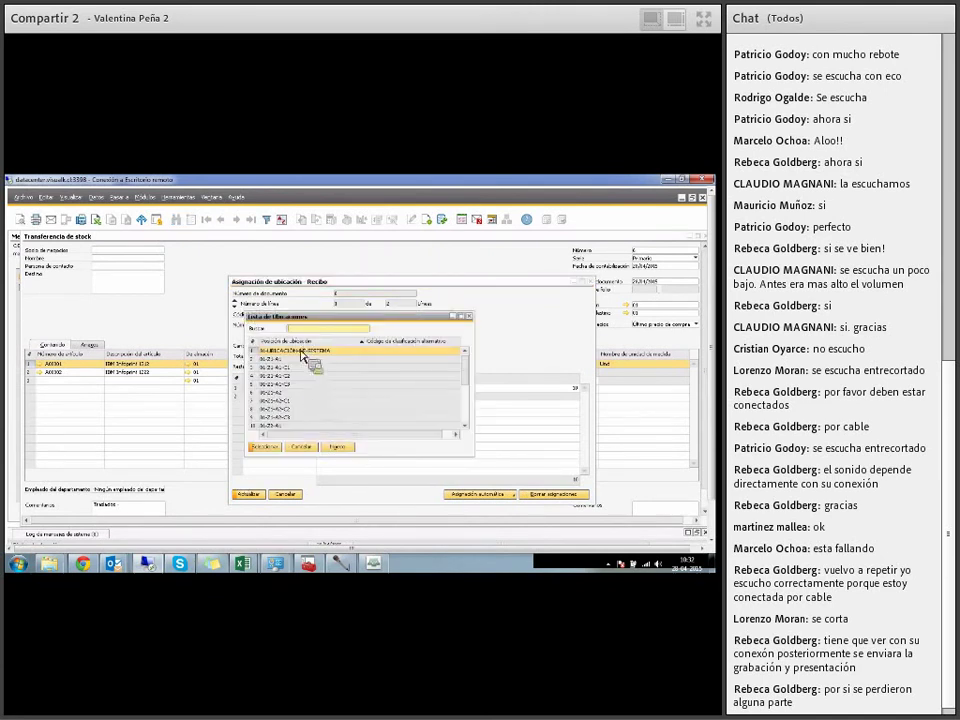
double_click(294, 379)
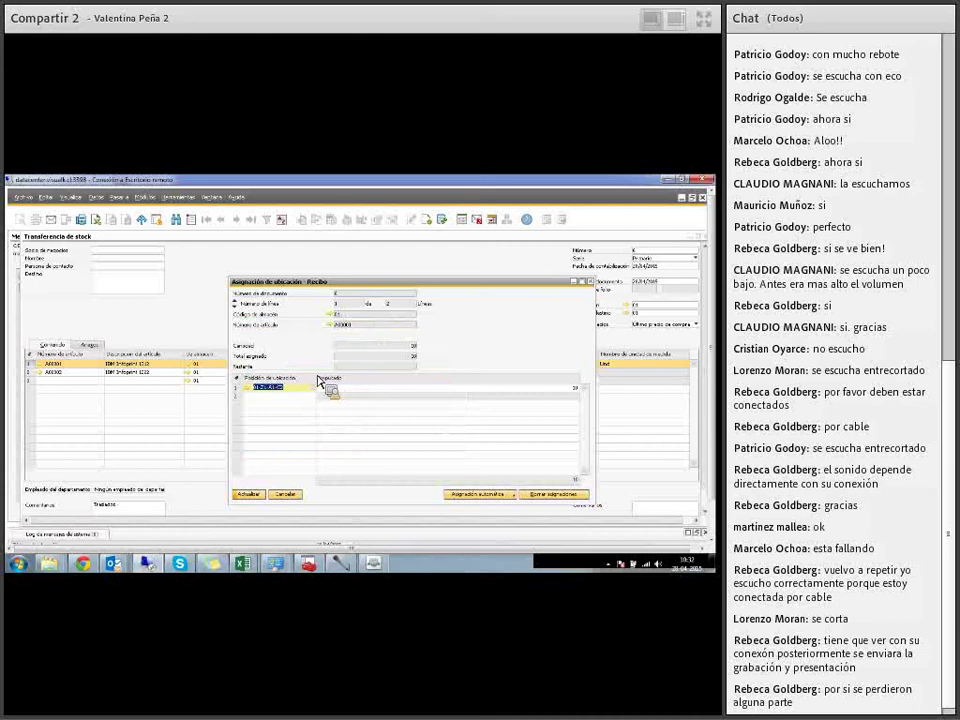
left_click(249, 495)
left_click(266, 498)
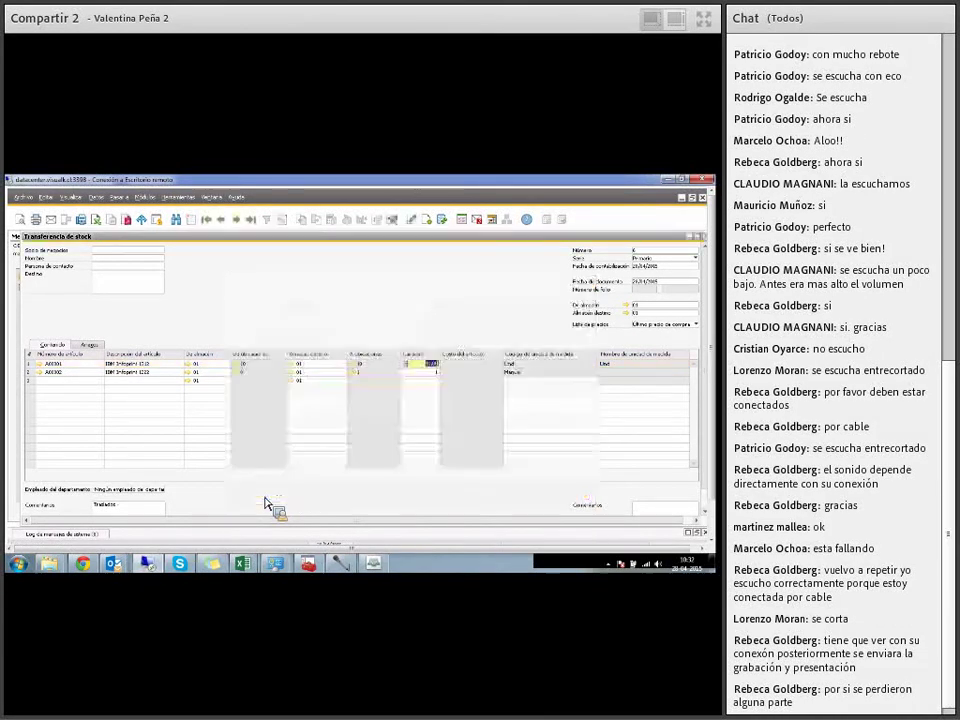
Step: Allocate 1 unit of the A00002 transfer line for issue from location 01-Z1-A1-C1
left_click(238, 373)
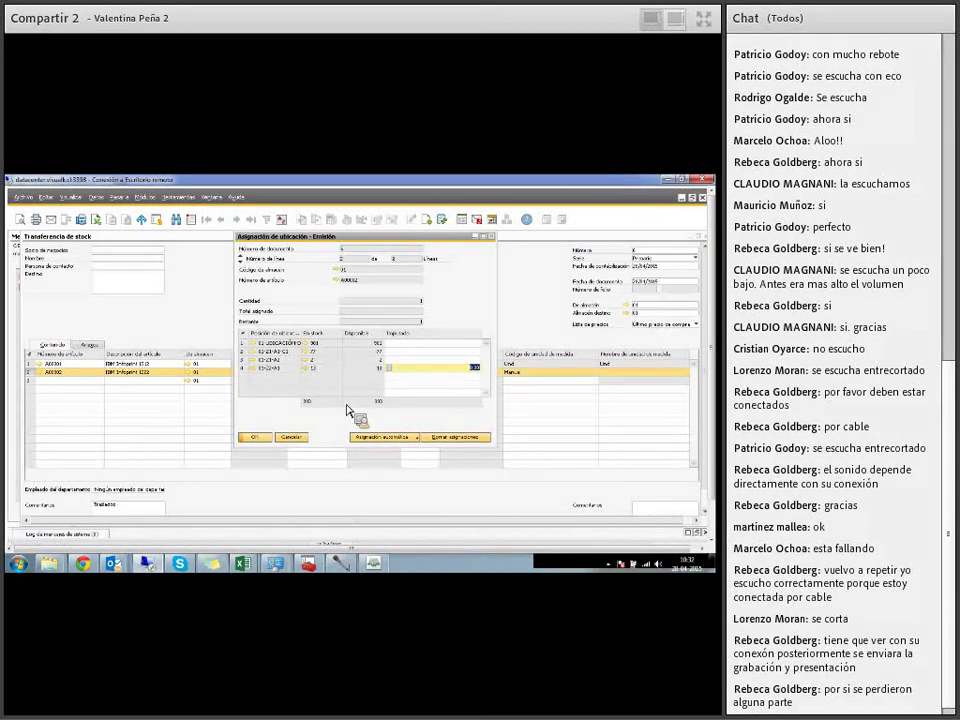
left_click(426, 352)
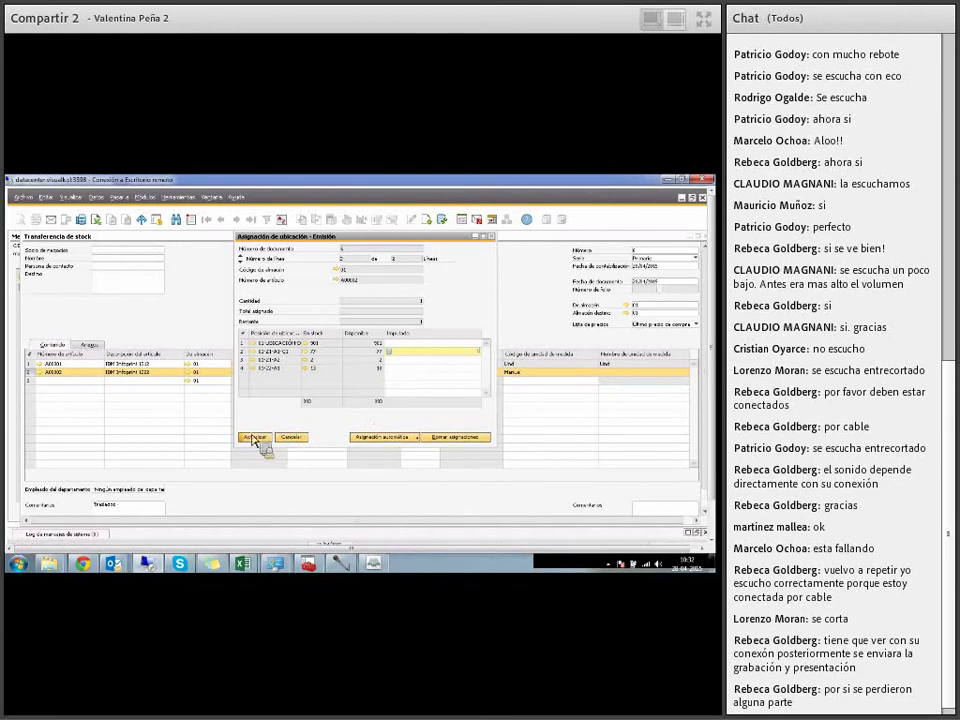
left_click(257, 438)
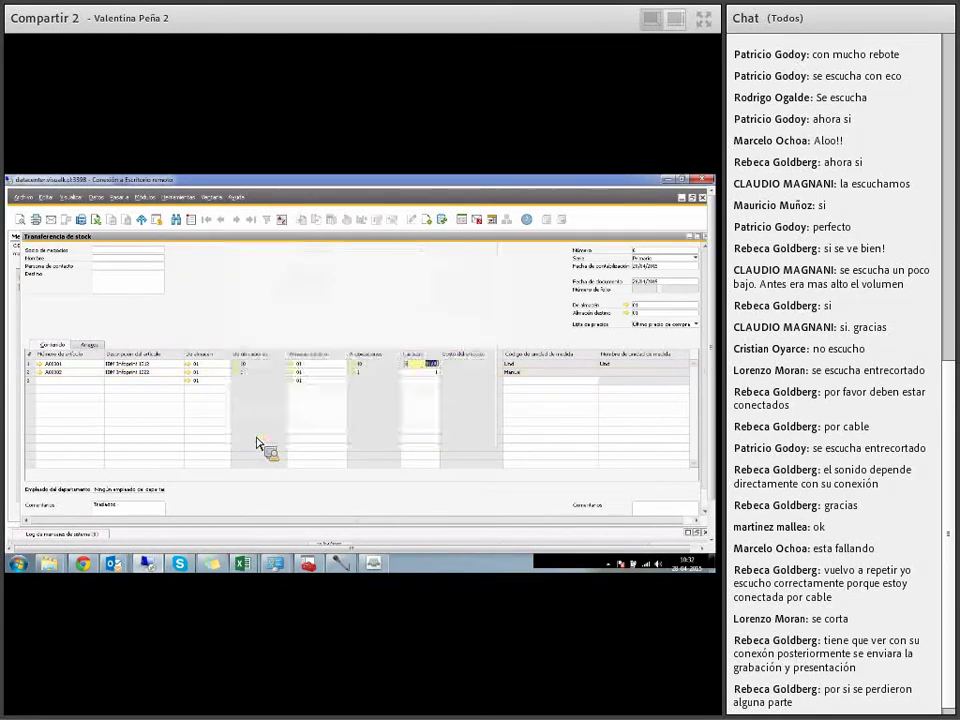
Step: Clear the receiving location of the A00002 transfer line and choose 01-Z1-A1-C2 from the location list
left_click(354, 376)
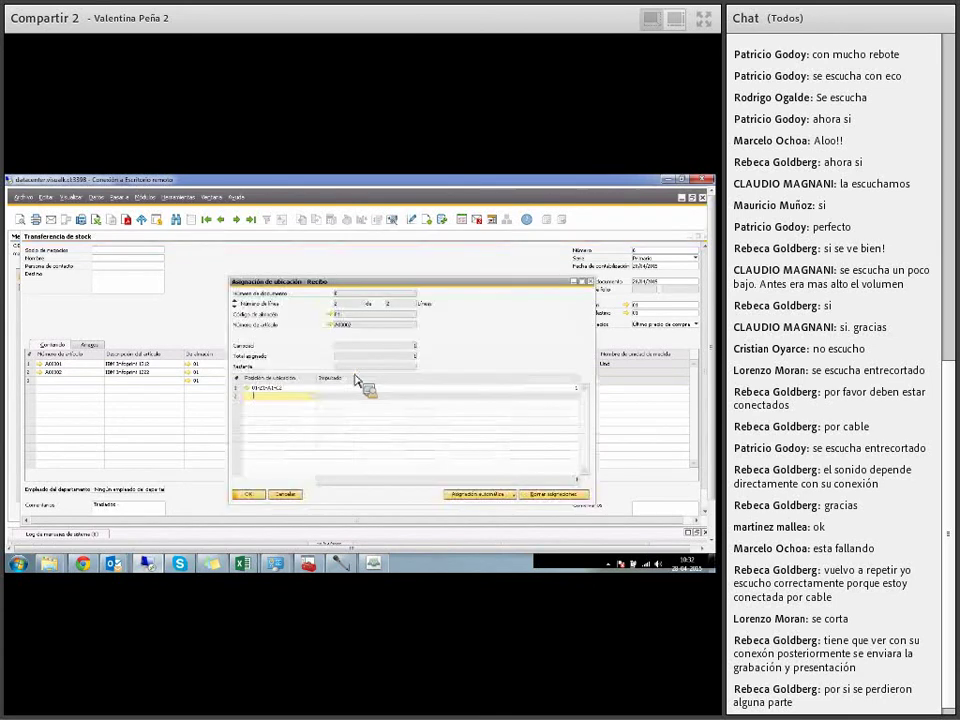
left_click(294, 391)
key("BackSpace")
key("Tab")
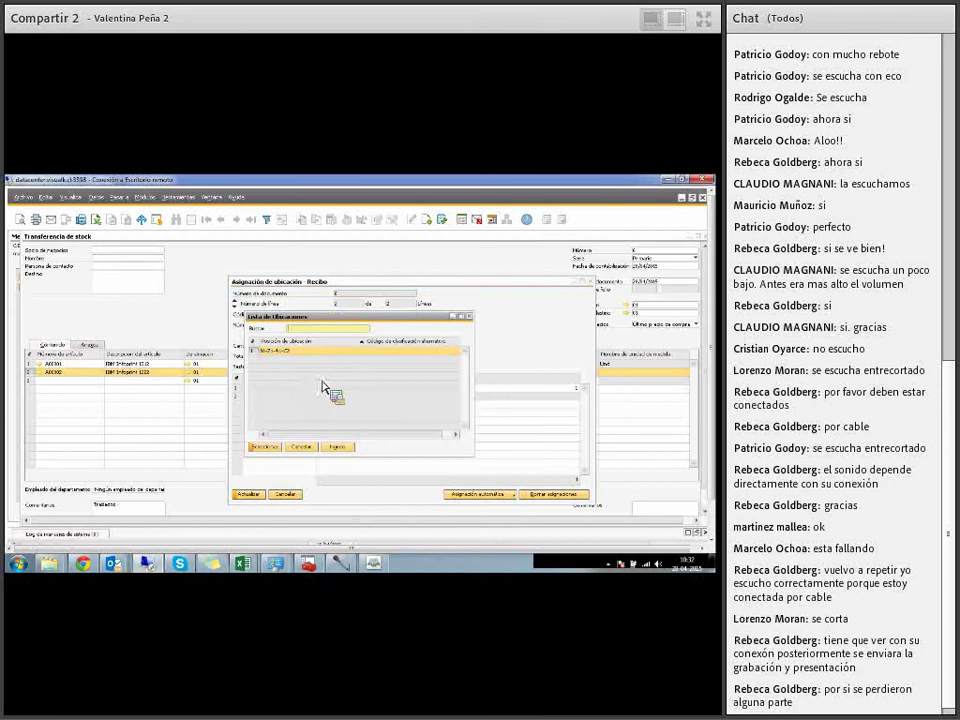
left_click(302, 448)
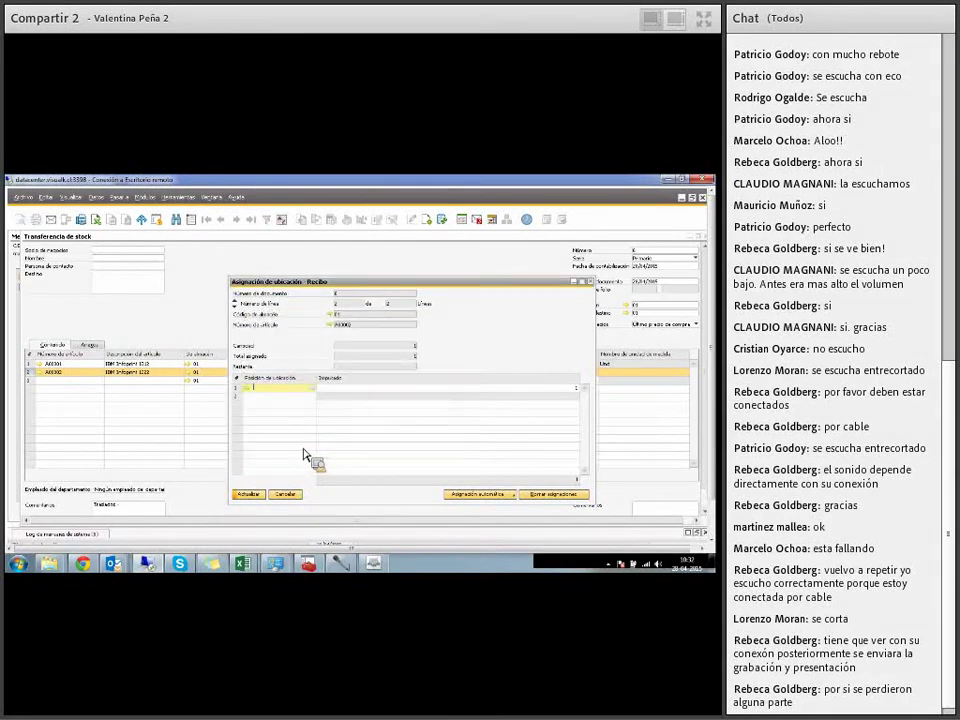
key("Tab")
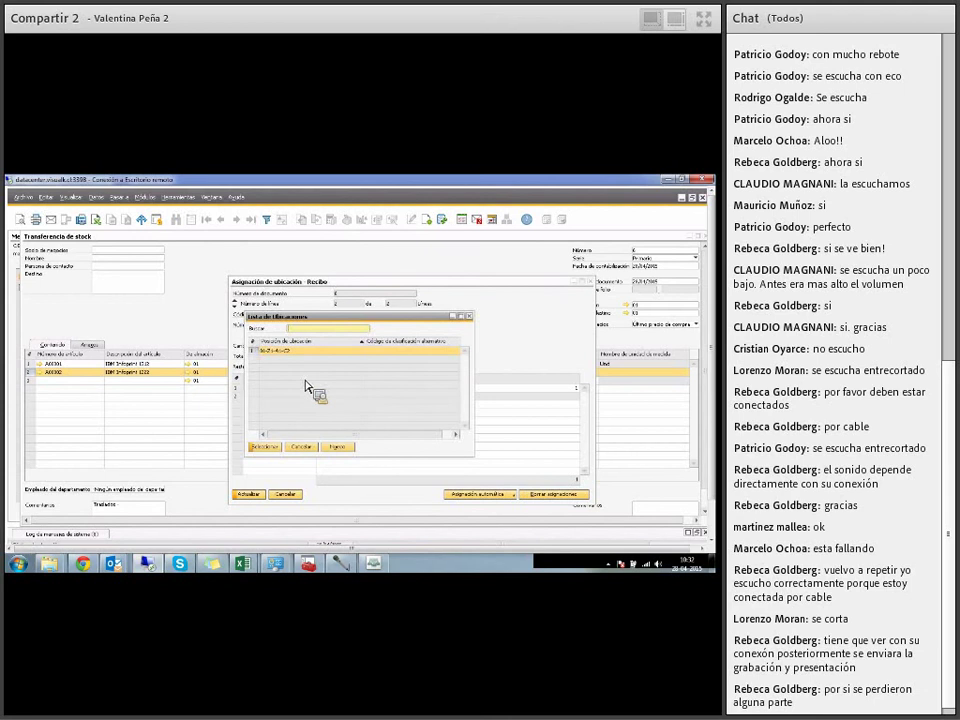
double_click(295, 351)
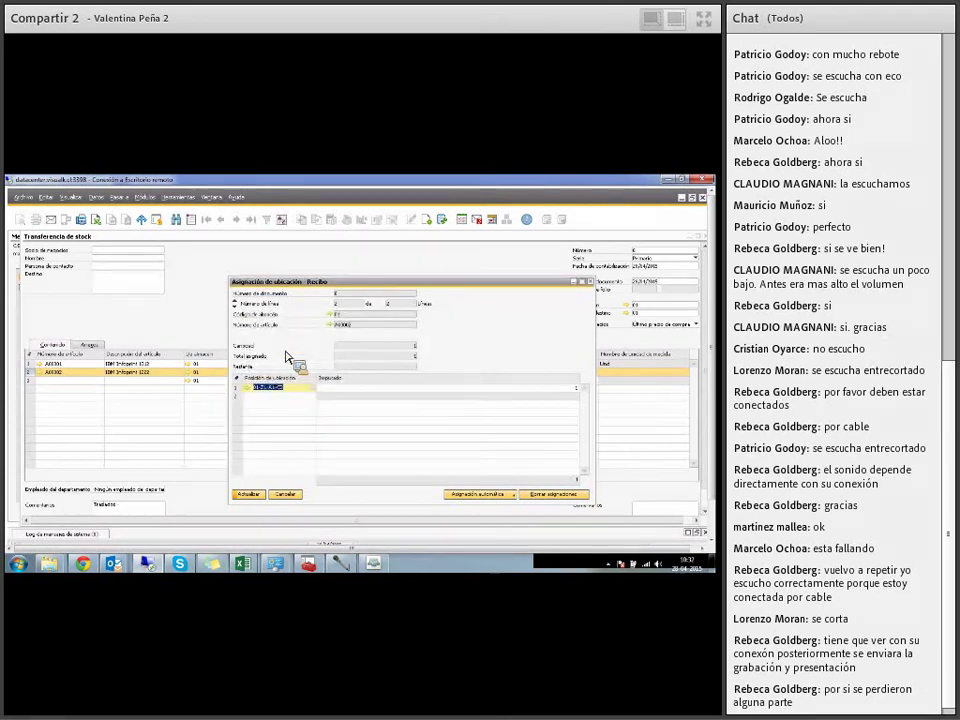
left_click(257, 496)
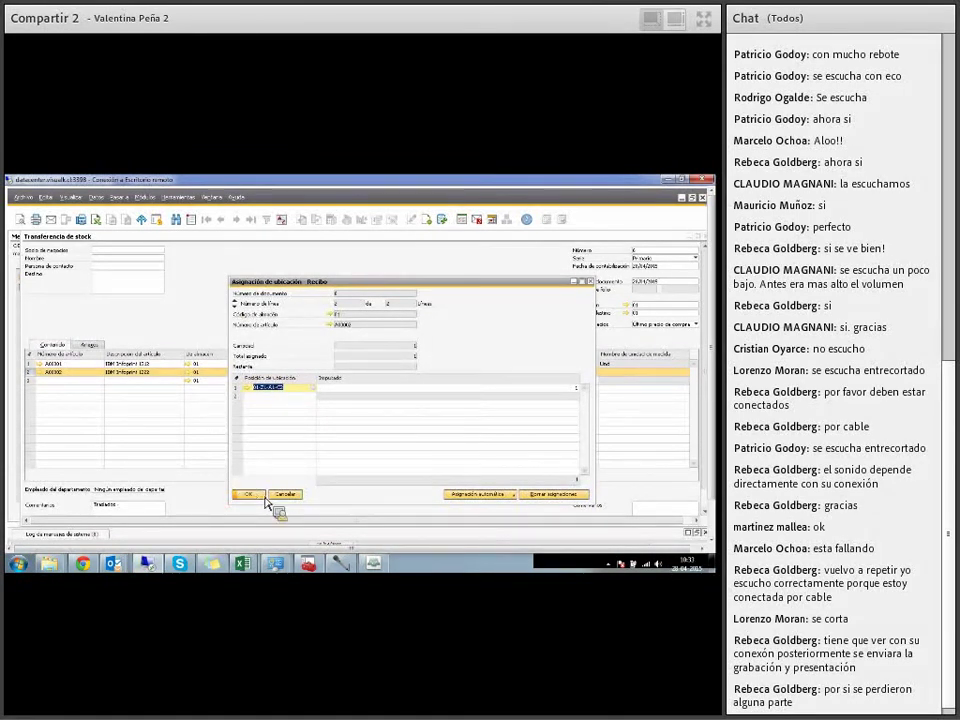
left_click(250, 494)
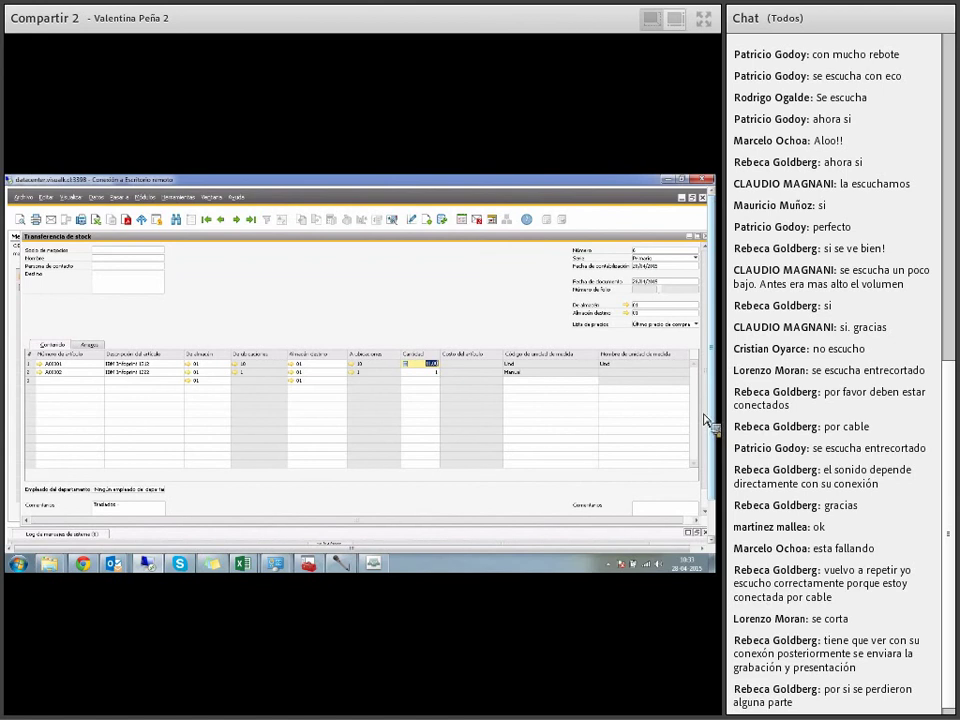
Step: Create the stock transfer document and accept that it cannot be modified after creation
scroll(710, 457, "down", 1)
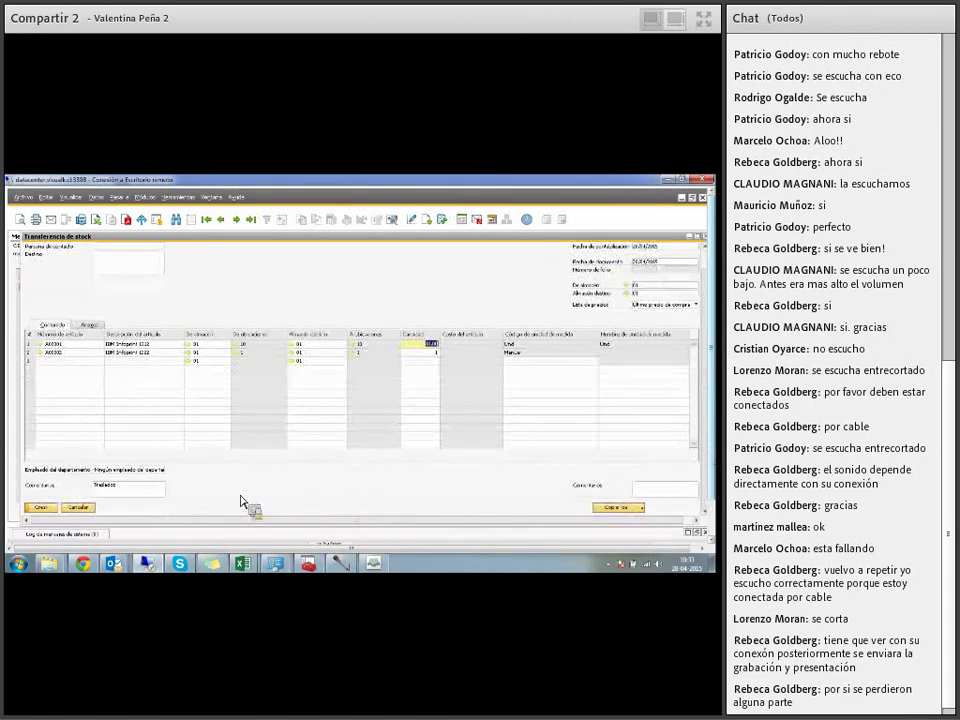
left_click(56, 511)
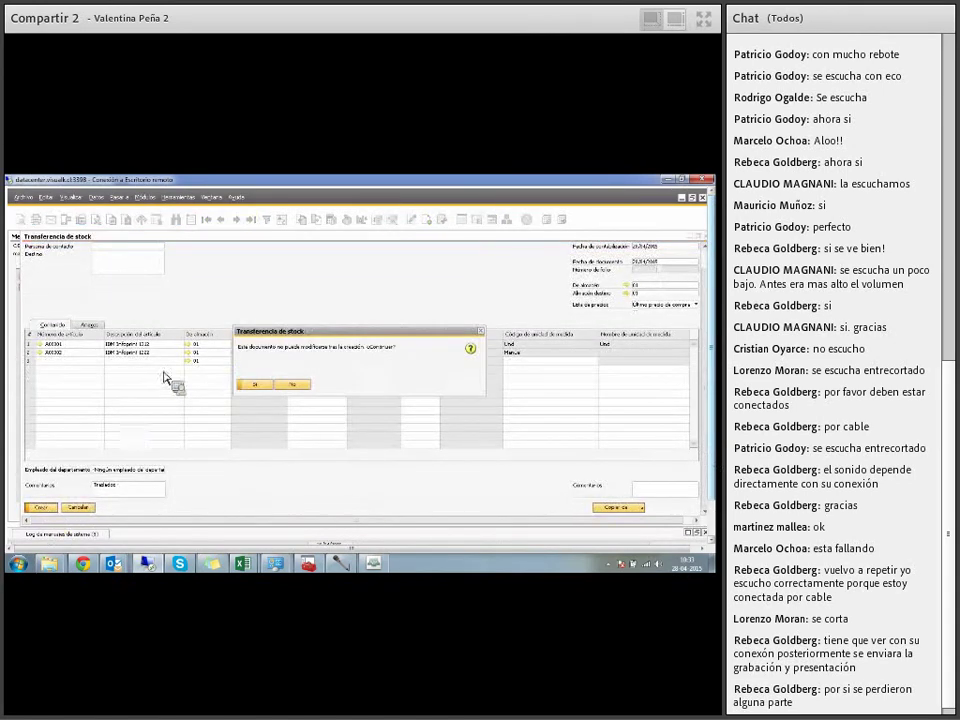
left_click(255, 386)
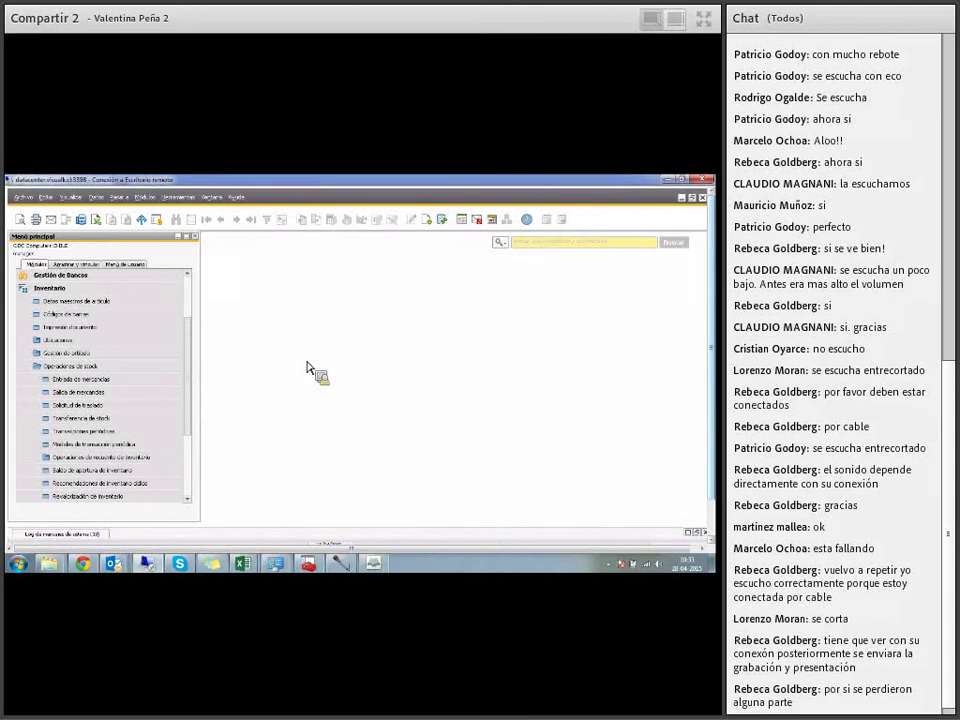
Step: Open the selection criteria of the location contents report (Lista de contenidos de ubicación) from the inventory reports
left_click(120, 290)
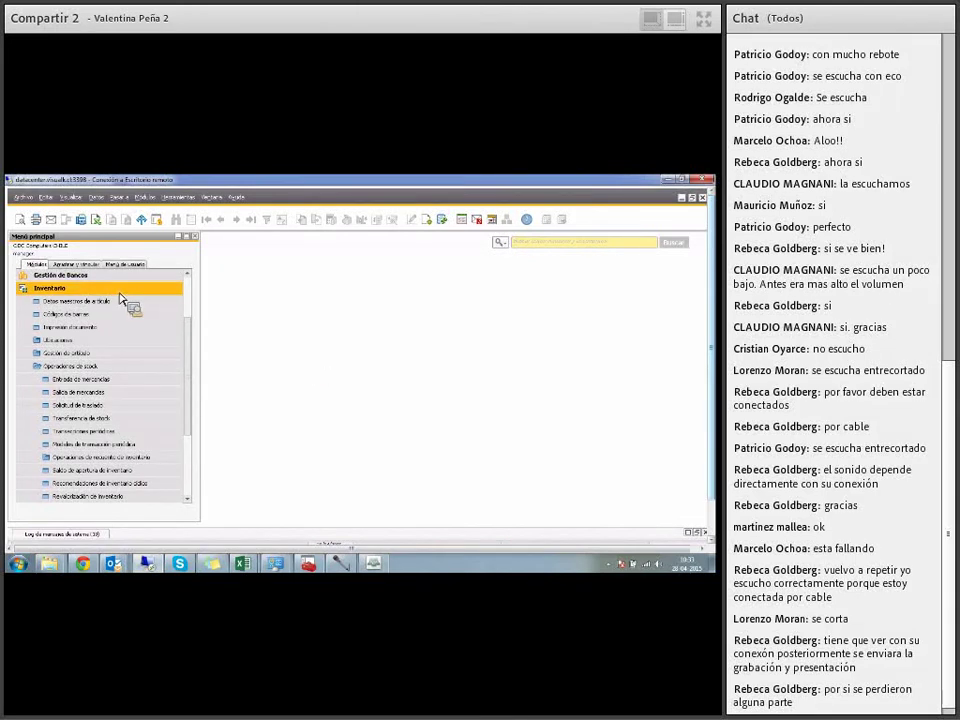
left_click(72, 367)
left_click(75, 372)
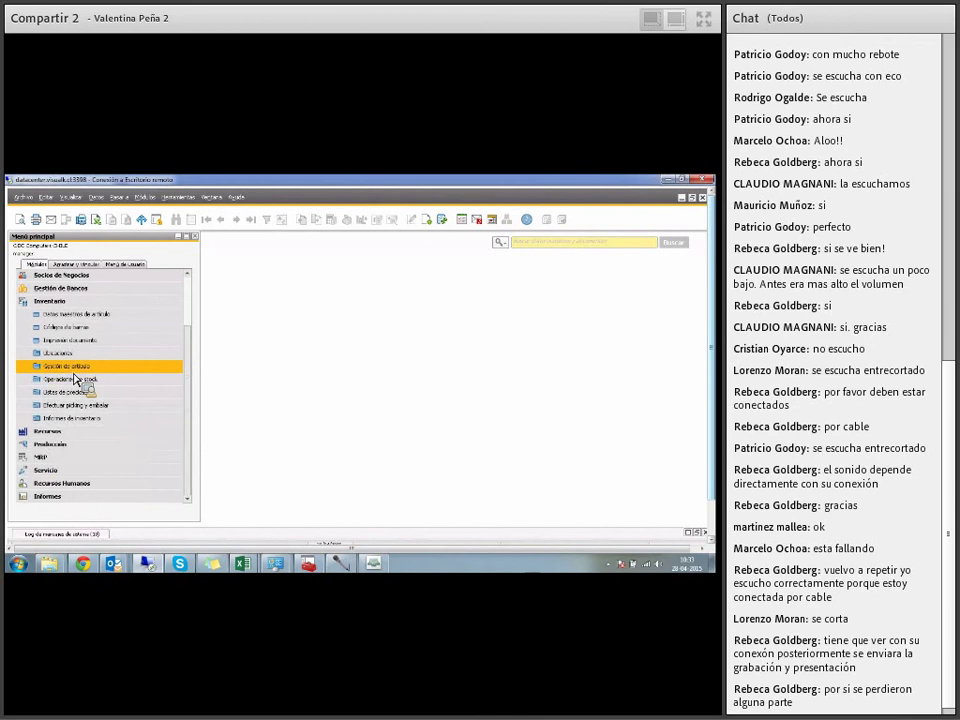
left_click(70, 420)
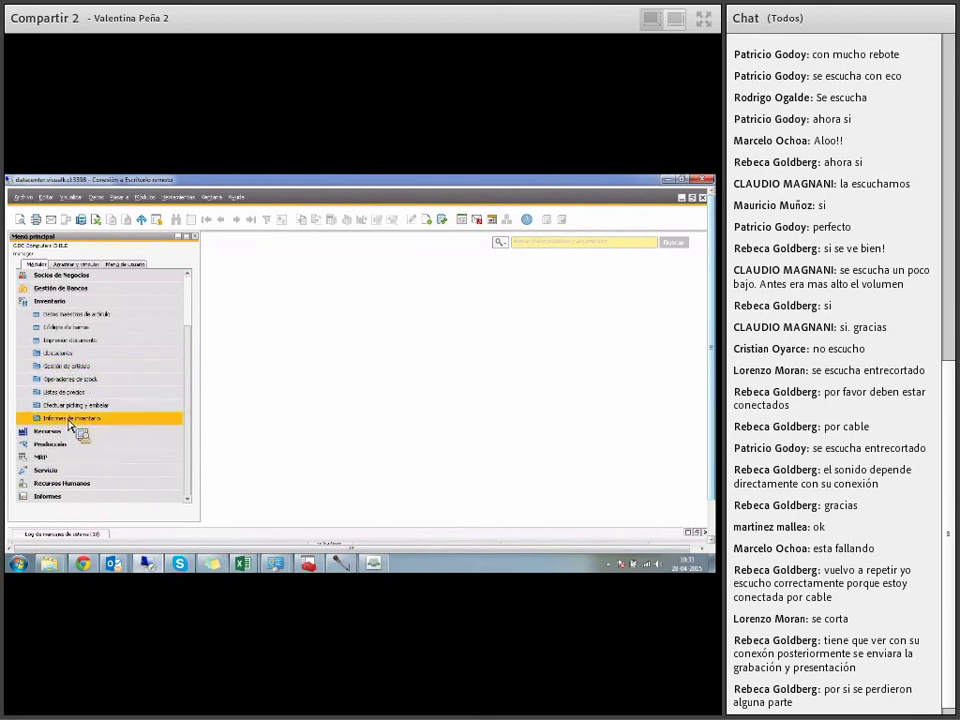
left_click(116, 458)
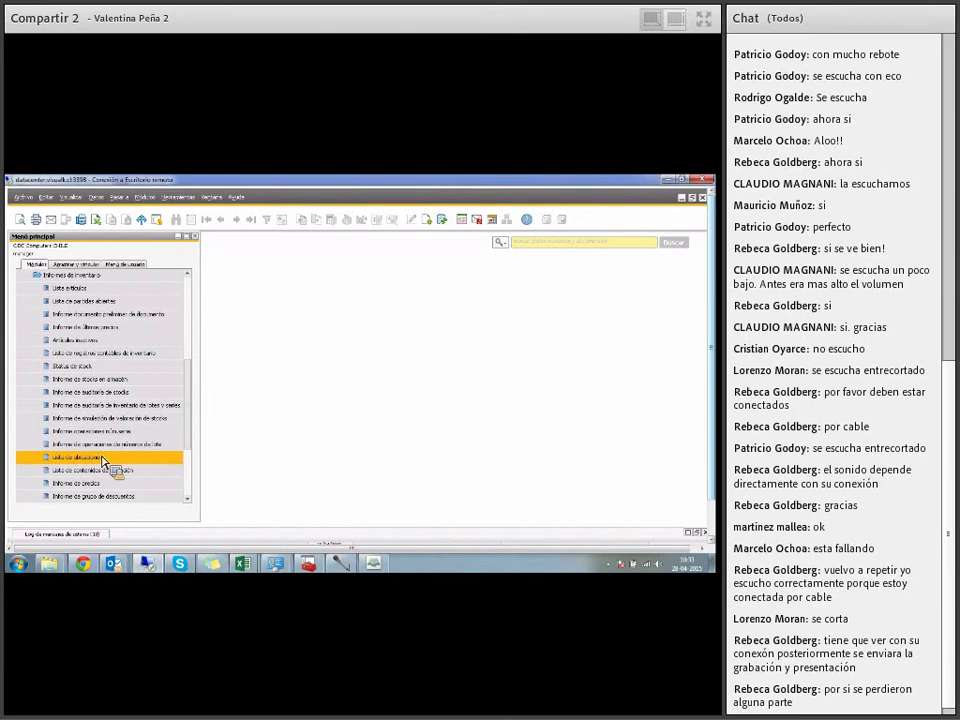
left_click(99, 472)
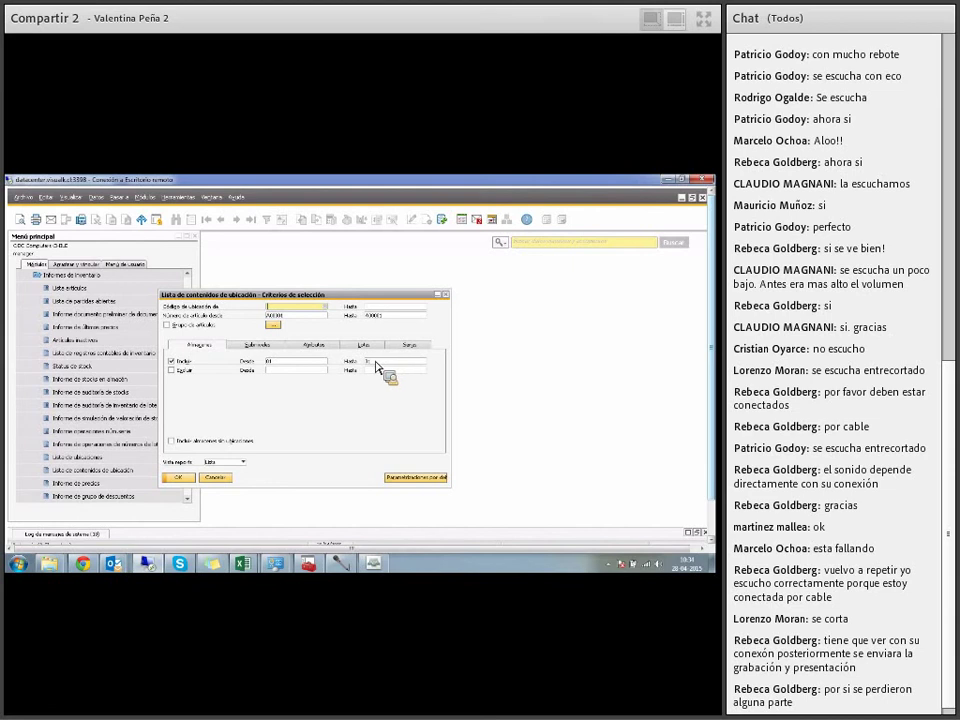
Step: Review the report's sublevel, attribute, batch and serial number criteria, including the aisle code list, and return to the warehouse criteria
left_click(282, 348)
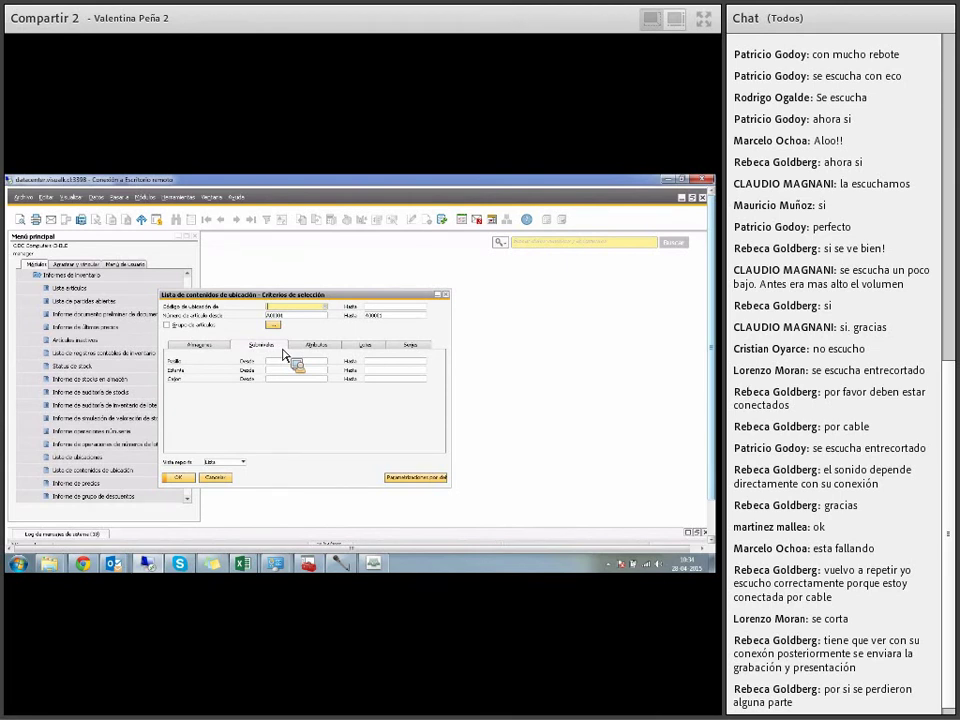
left_click(318, 361)
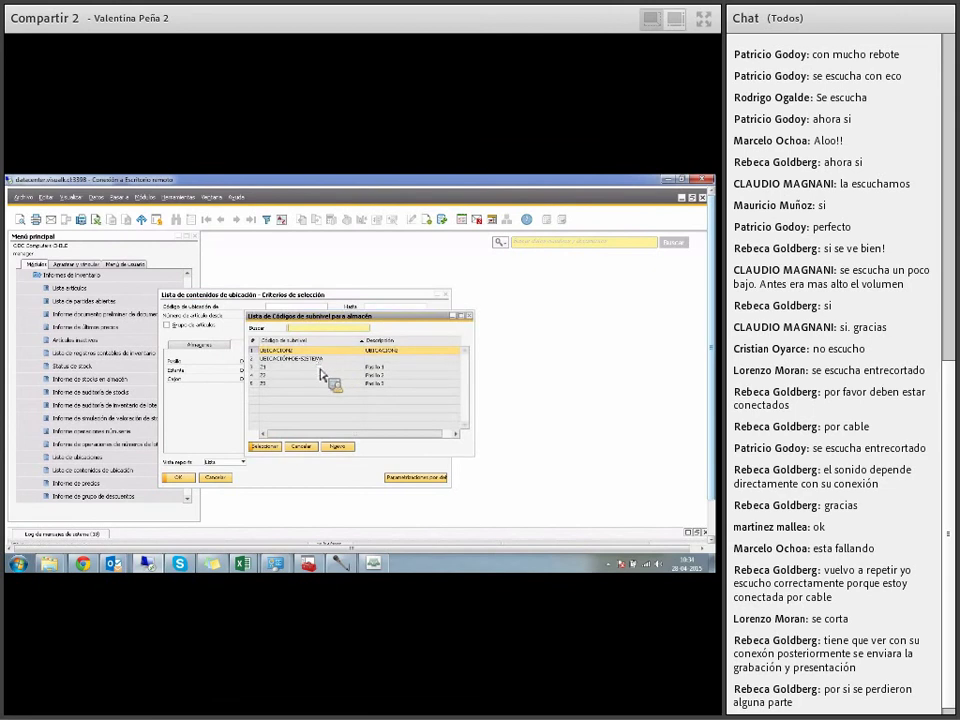
left_click(305, 448)
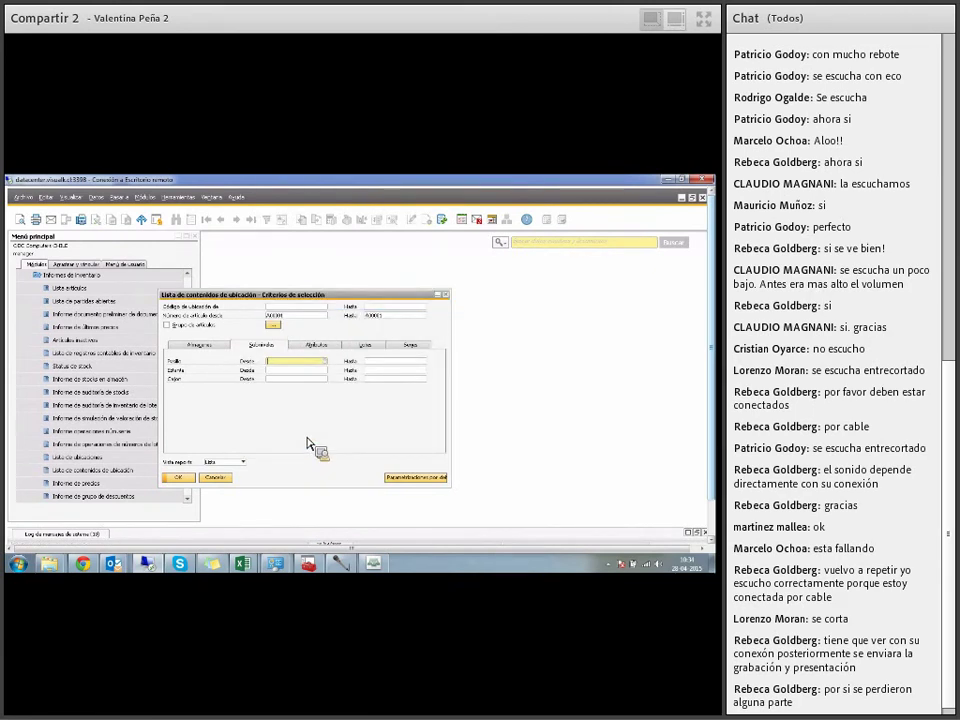
left_click(310, 345)
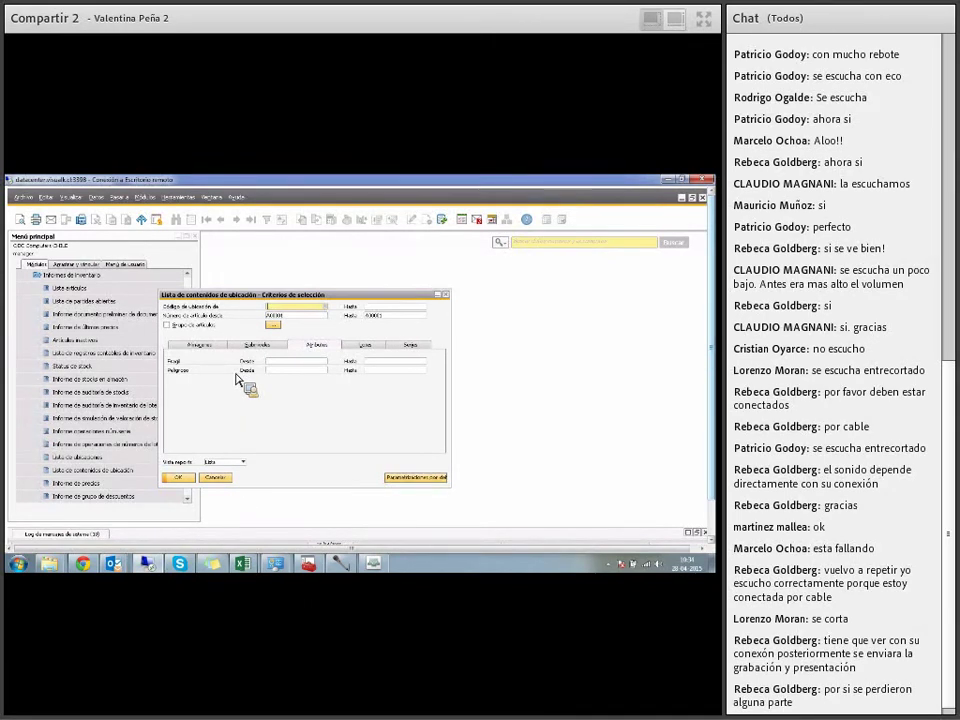
left_click(363, 345)
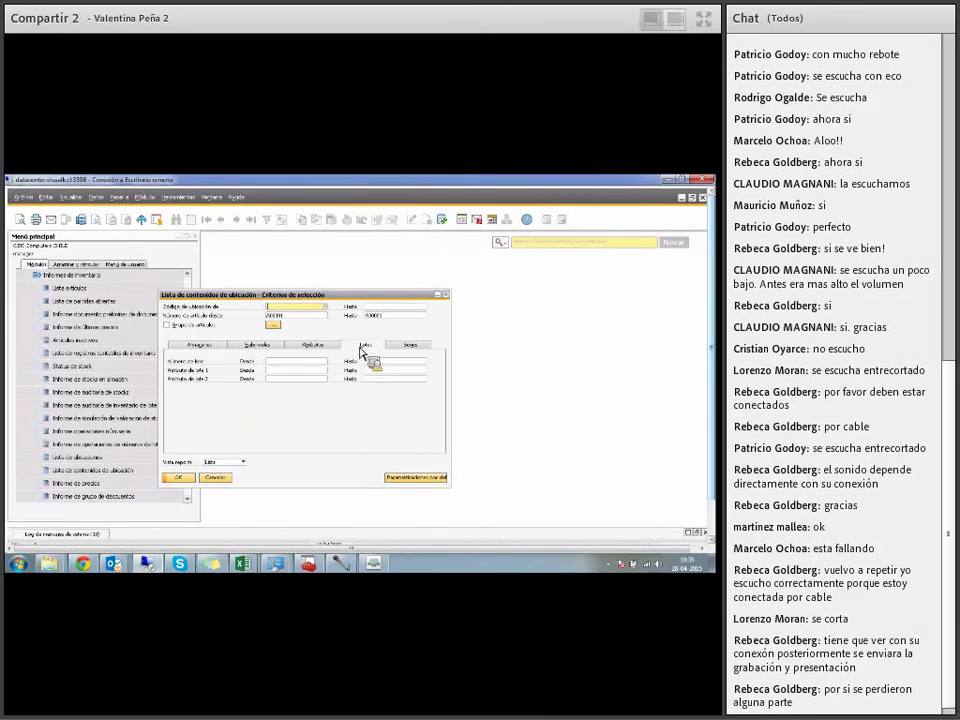
left_click(412, 346)
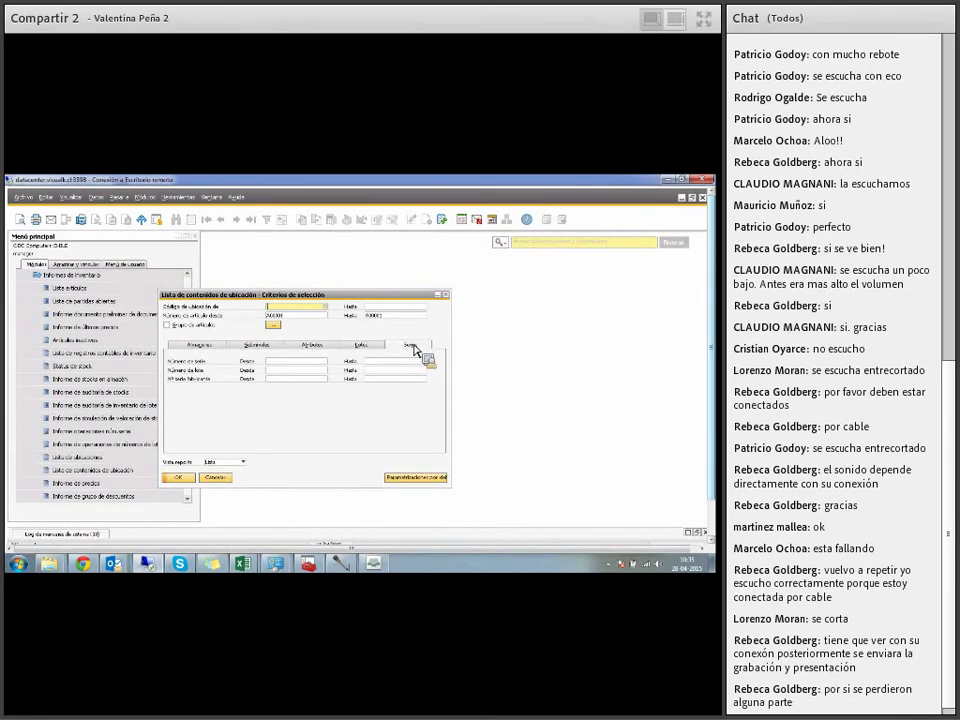
left_click(209, 346)
Step: Clear both ends of the item number range and run the location contents report in the Lista view
double_click(304, 316)
key("Delete")
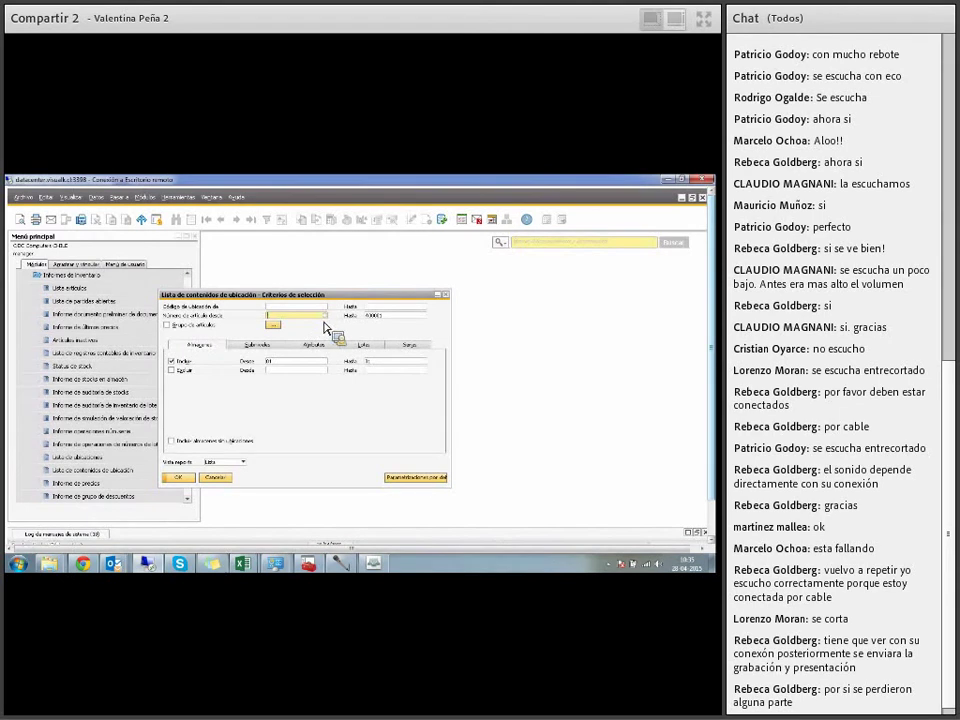
double_click(378, 315)
key("Delete")
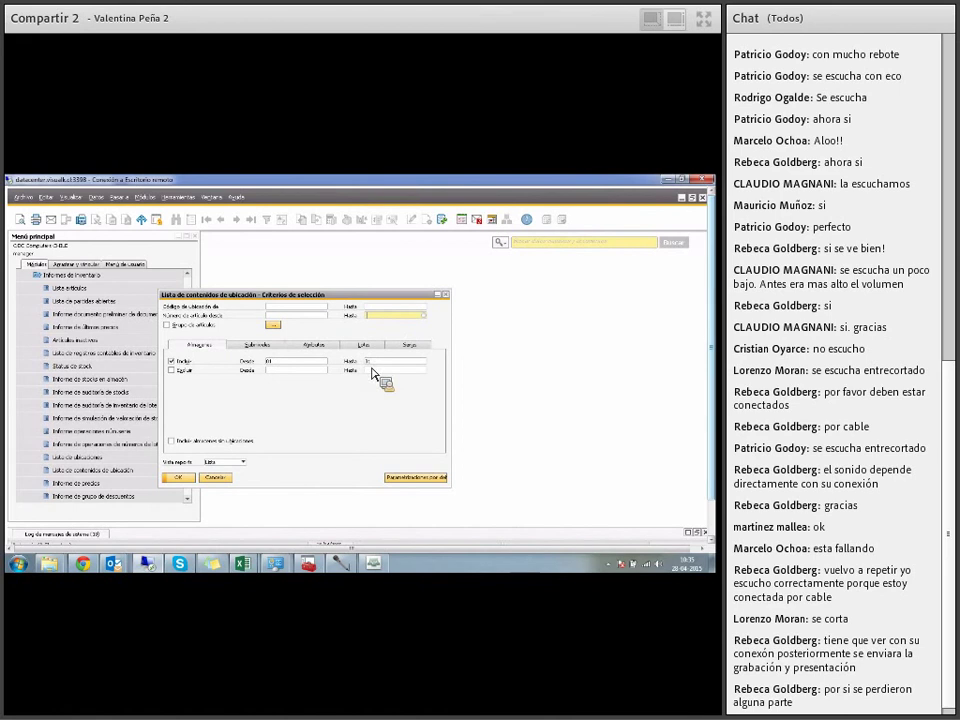
left_click(240, 462)
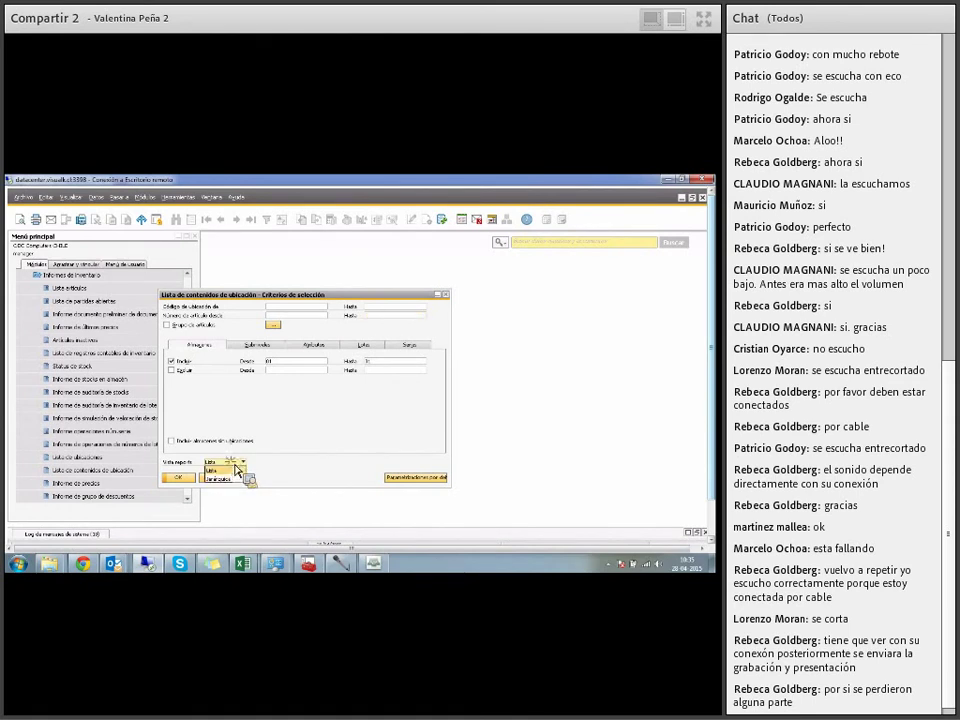
left_click(236, 468)
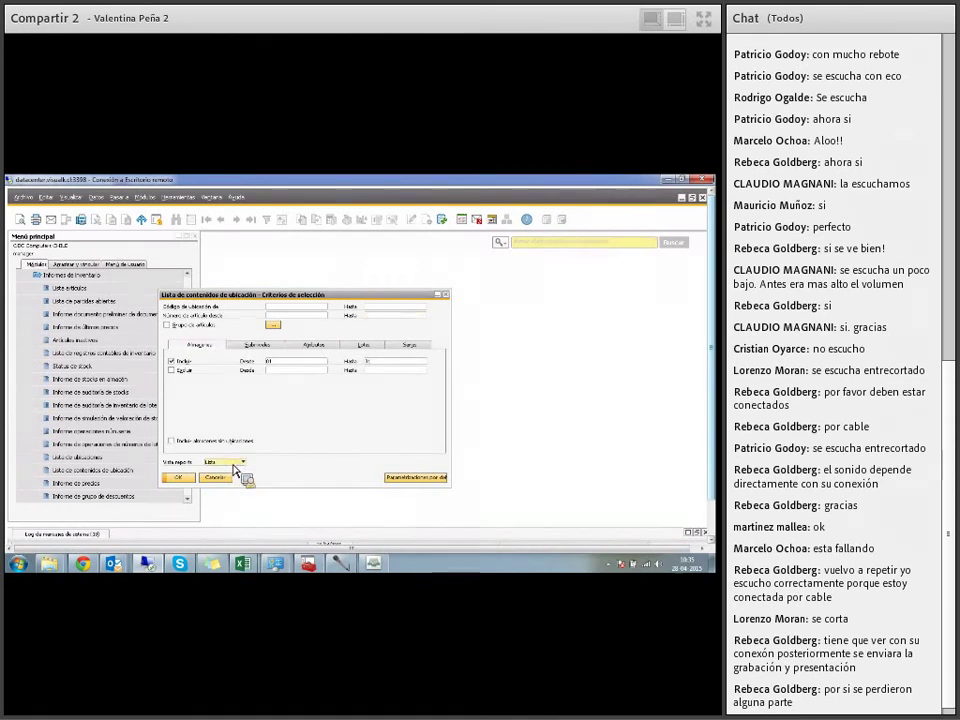
left_click(179, 479)
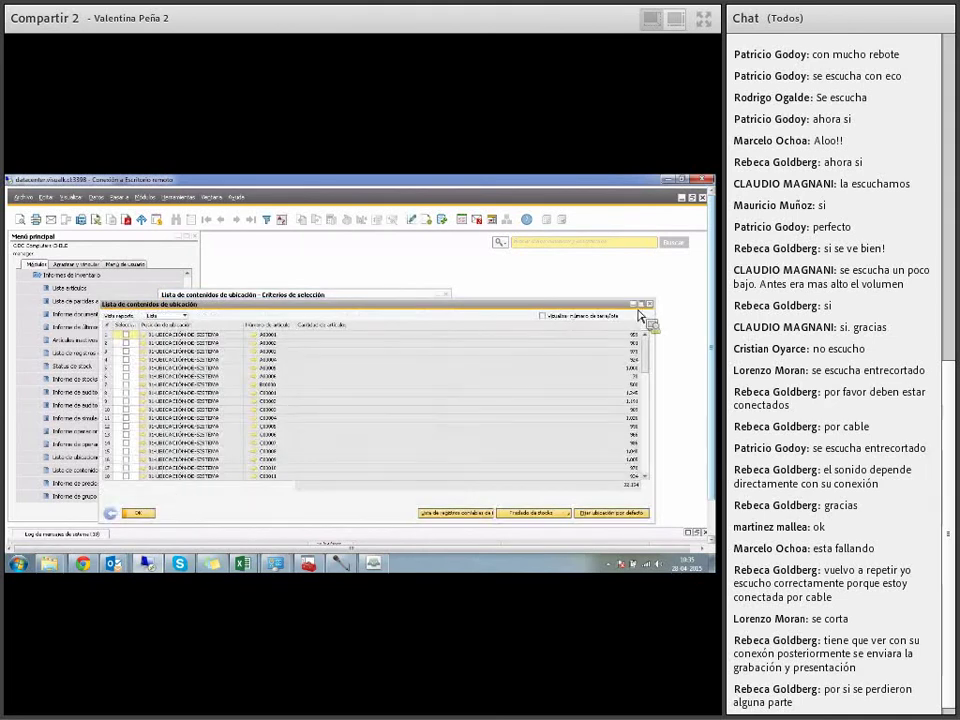
Step: Maximize the location contents report, look through its rows, and switch it to the hierarchical view with a wider aisle column
left_click(641, 304)
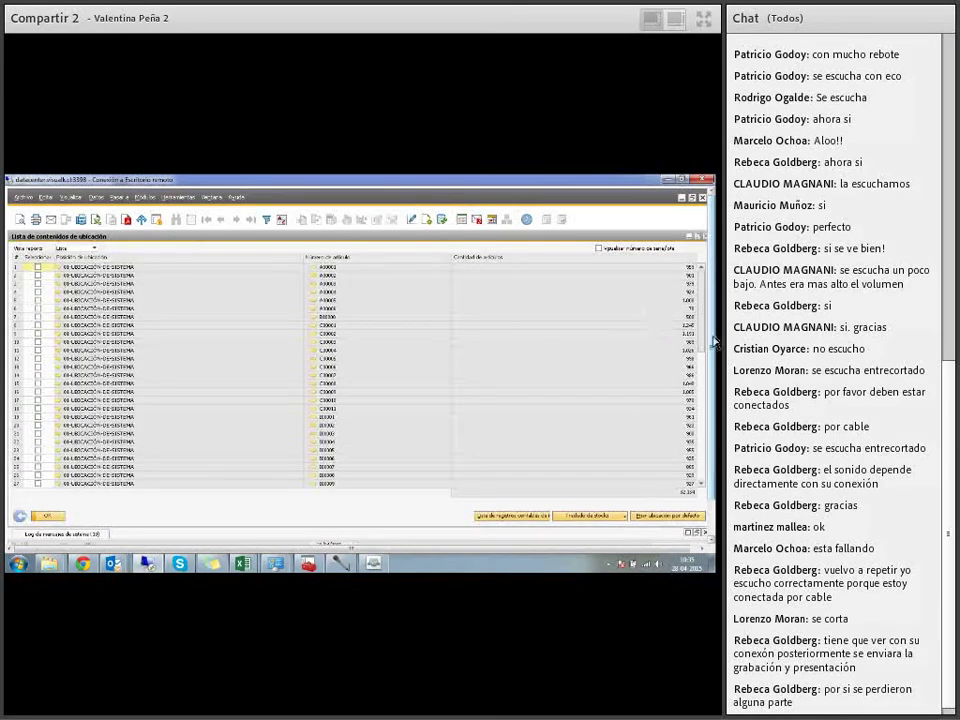
left_click_drag(703, 348, 716, 446)
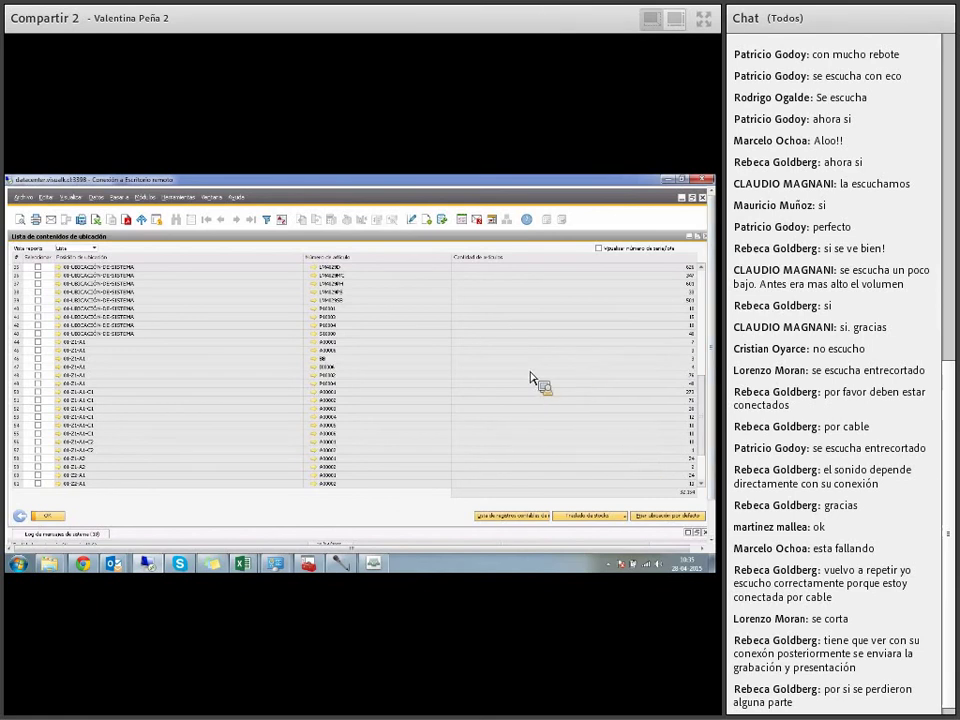
left_click(96, 249)
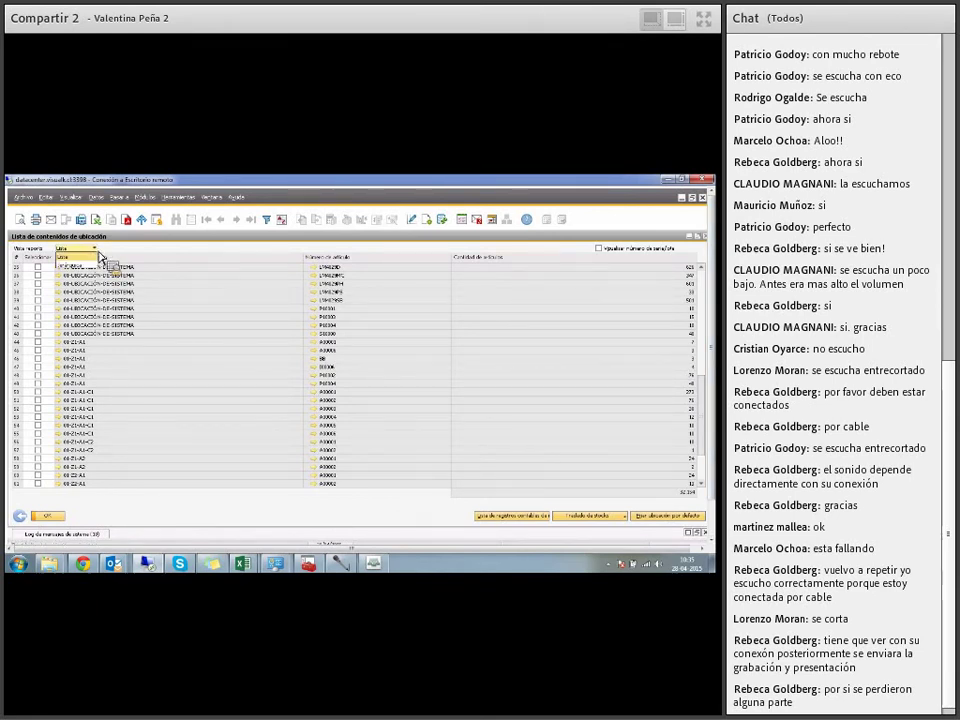
left_click(91, 270)
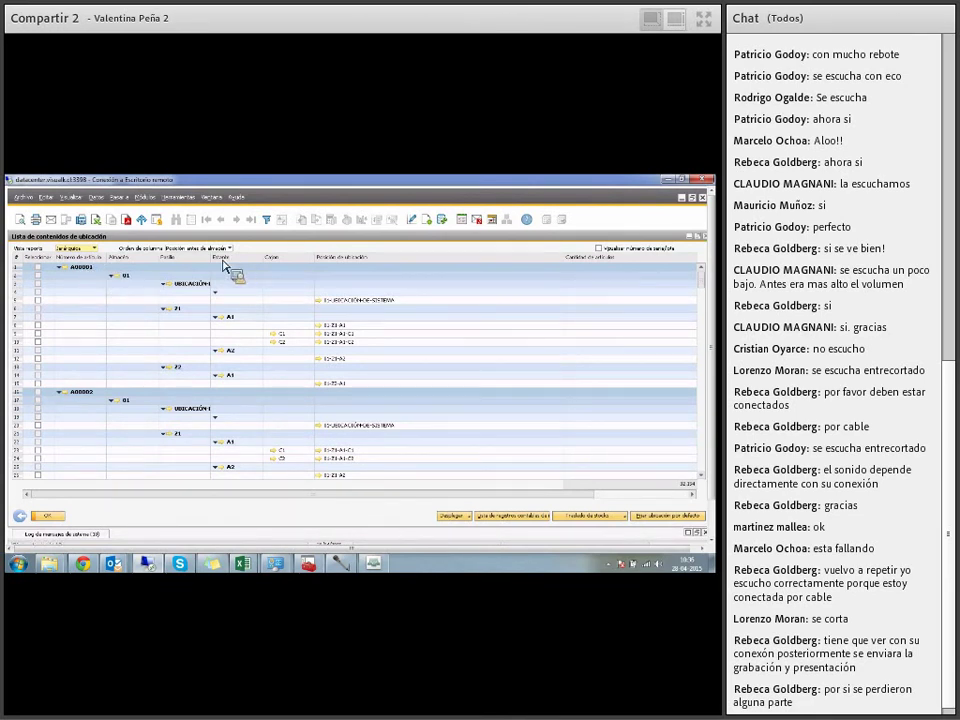
left_click_drag(212, 258, 219, 259)
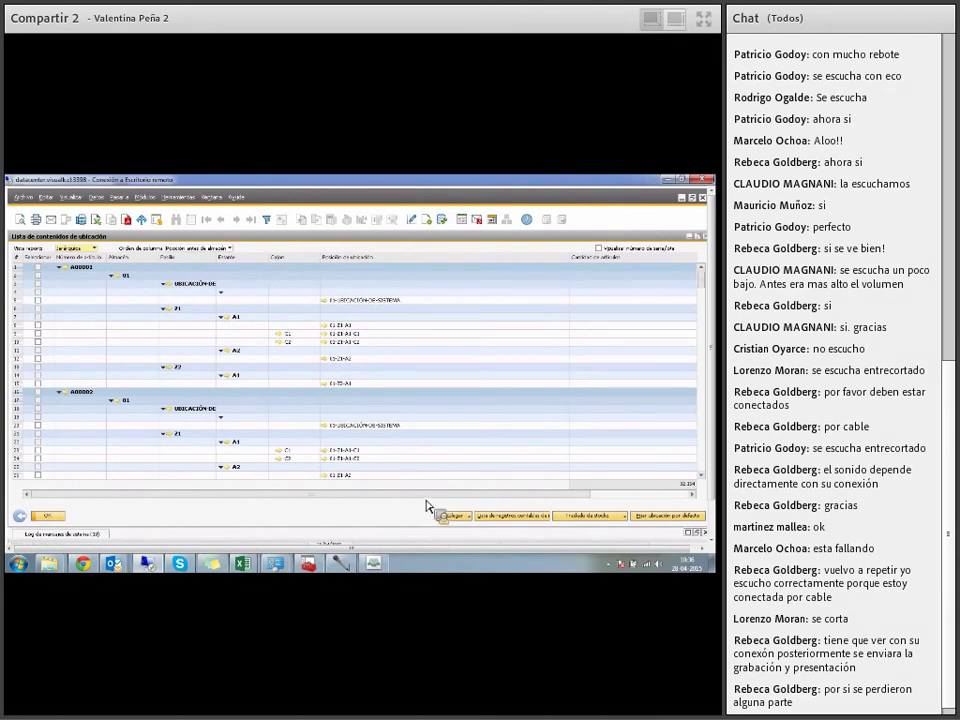
Step: Display serial and batch numbers in the hierarchical report, examine the serials and quantities per location, and close the report and its criteria
left_click_drag(425, 494, 542, 479)
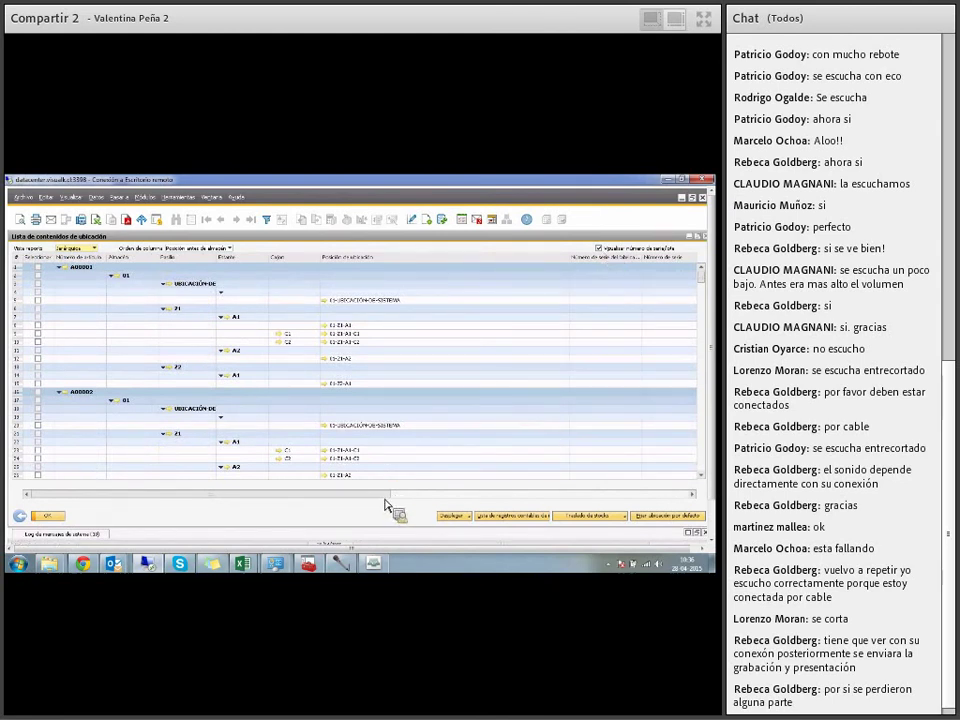
left_click_drag(703, 278, 713, 340)
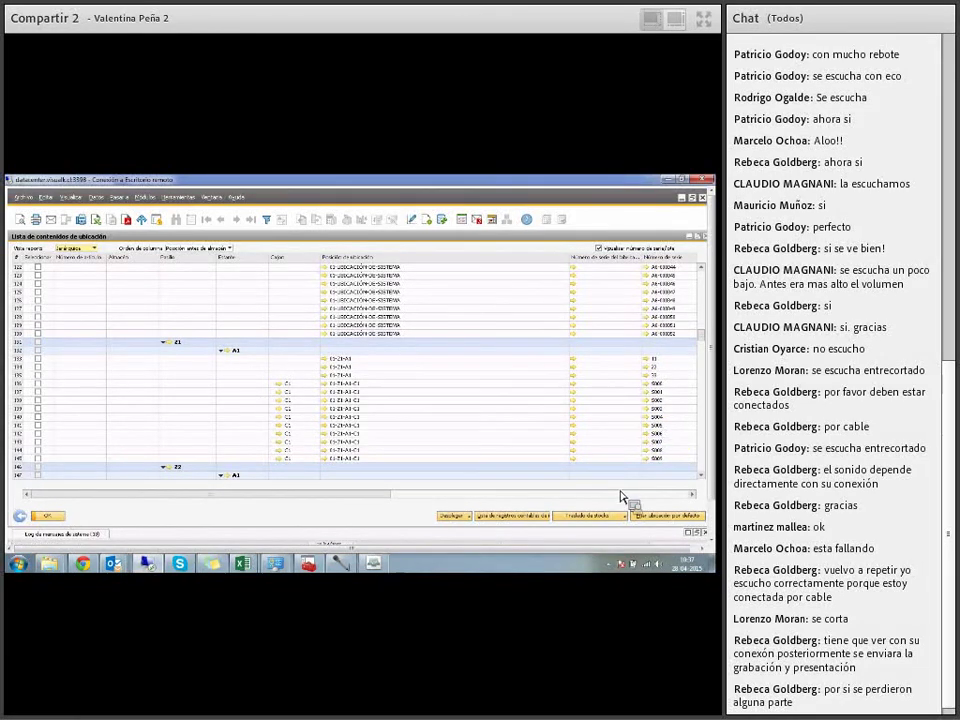
left_click_drag(383, 500, 444, 505)
left_click_drag(468, 498, 688, 484)
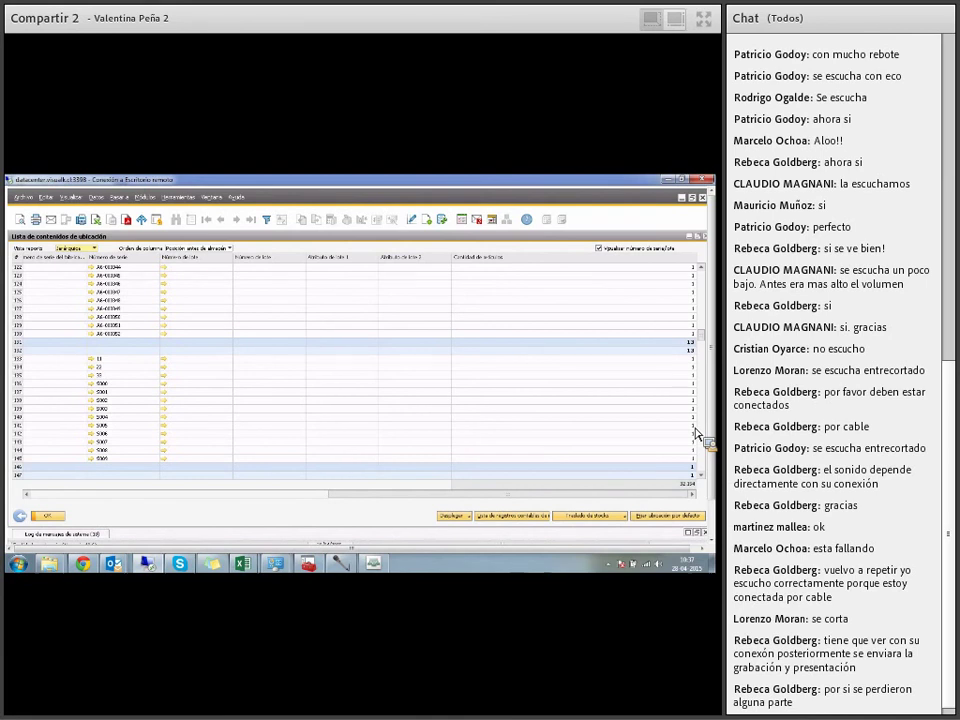
left_click(22, 518)
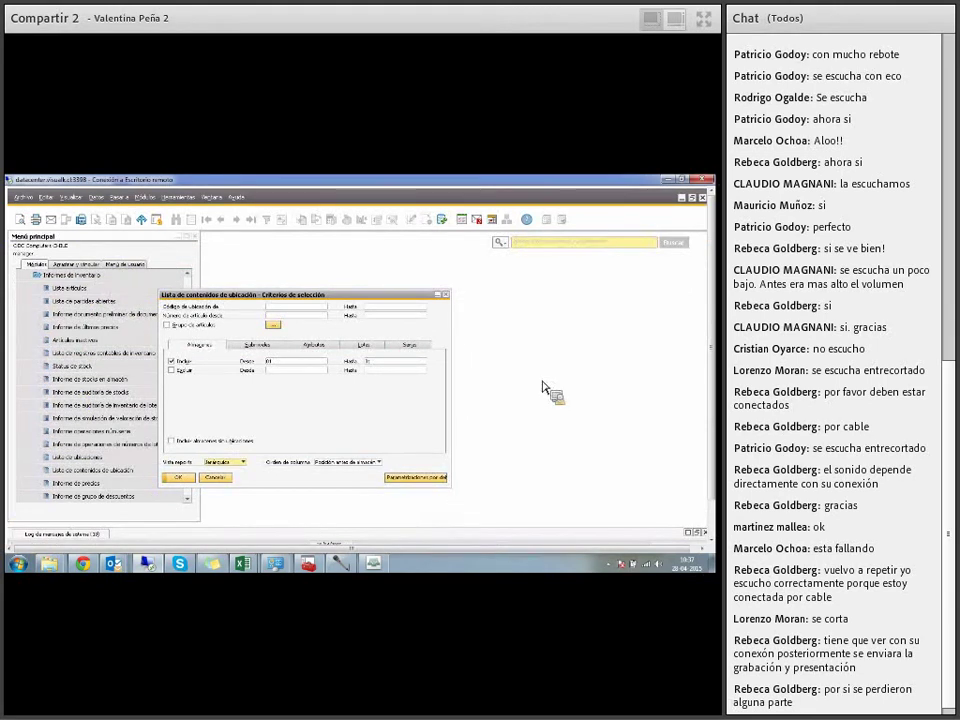
left_click(446, 295)
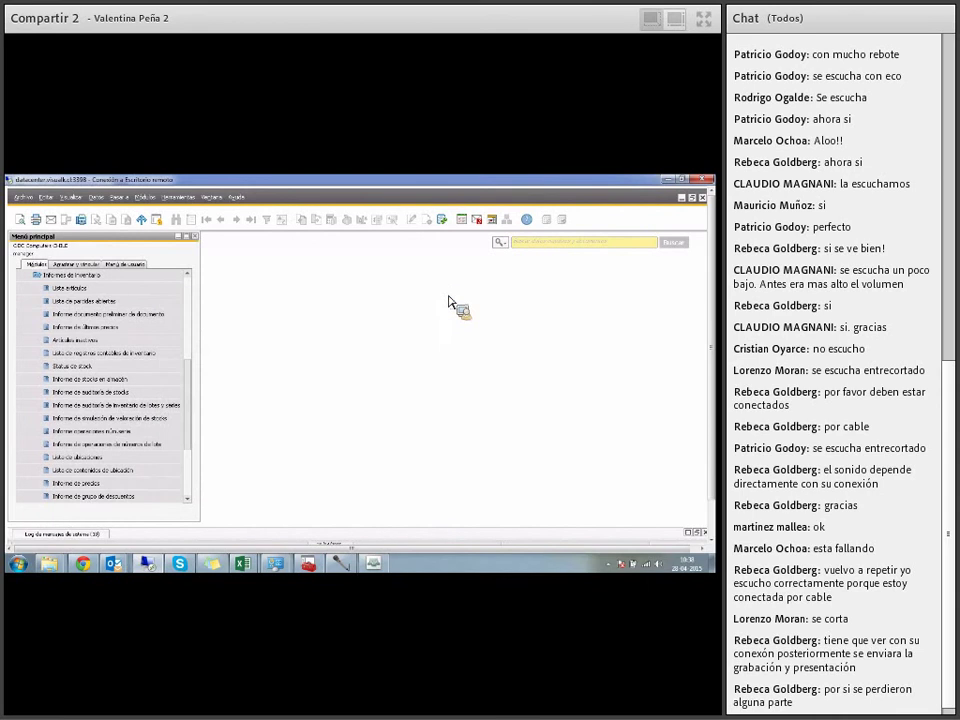
Step: Collapse the inventory reports and open a new inventory count (Recuento de inventario) from the stock counting operations
left_click(191, 295)
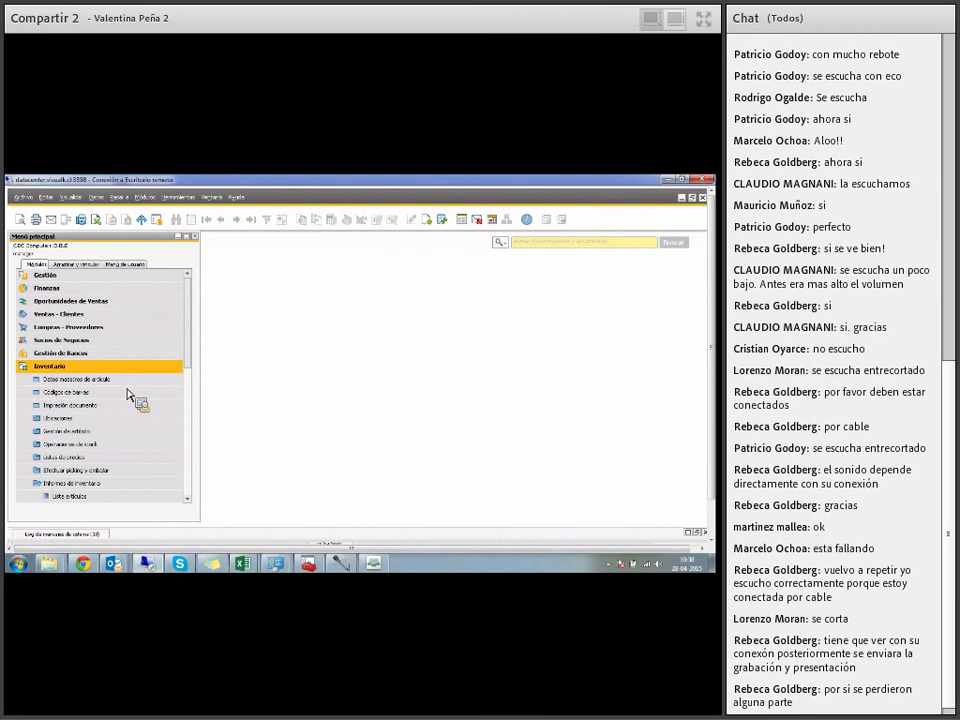
left_click(188, 500)
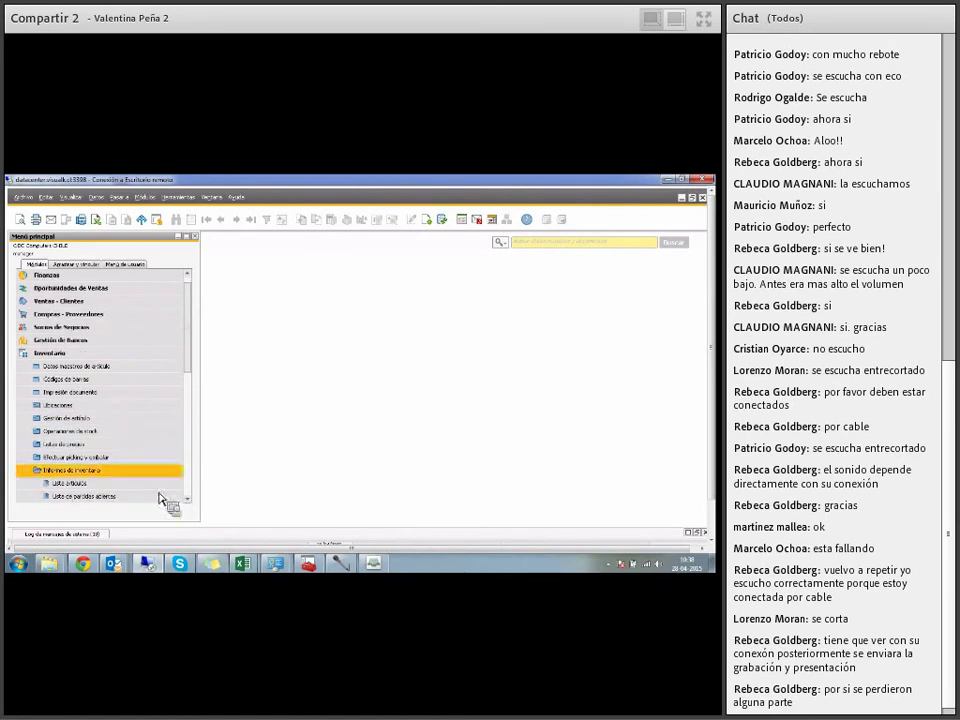
left_click(85, 472)
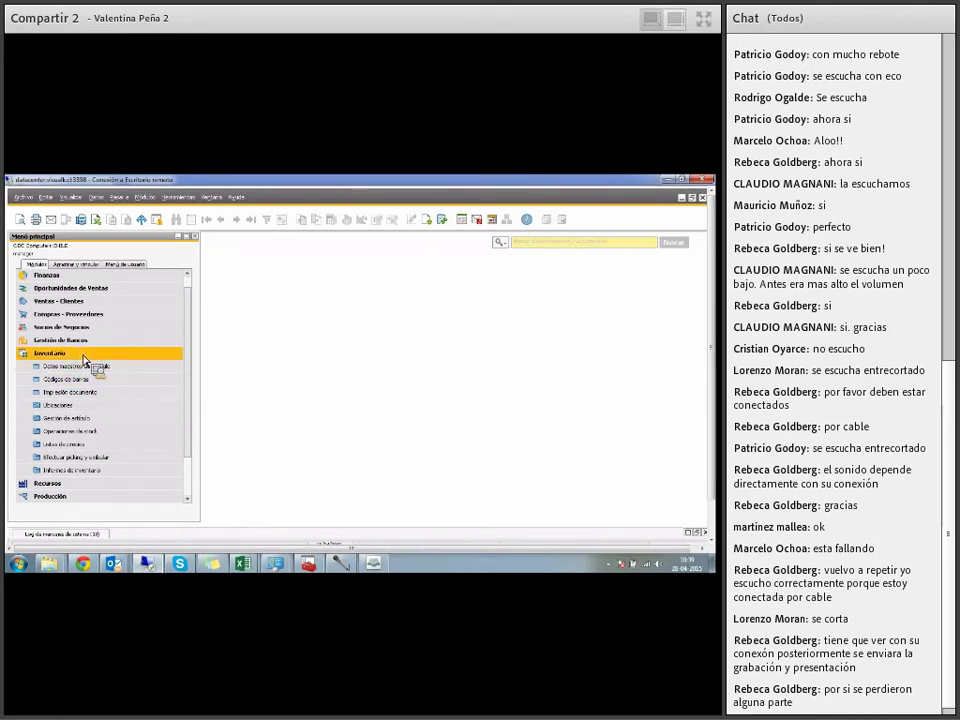
left_click(80, 432)
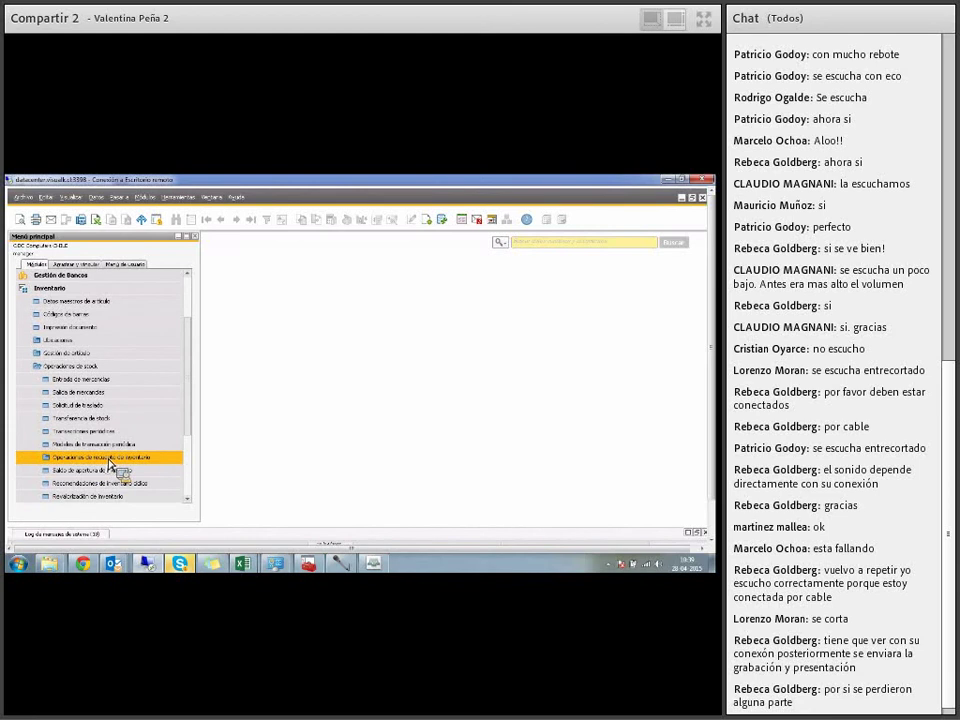
left_click(110, 461)
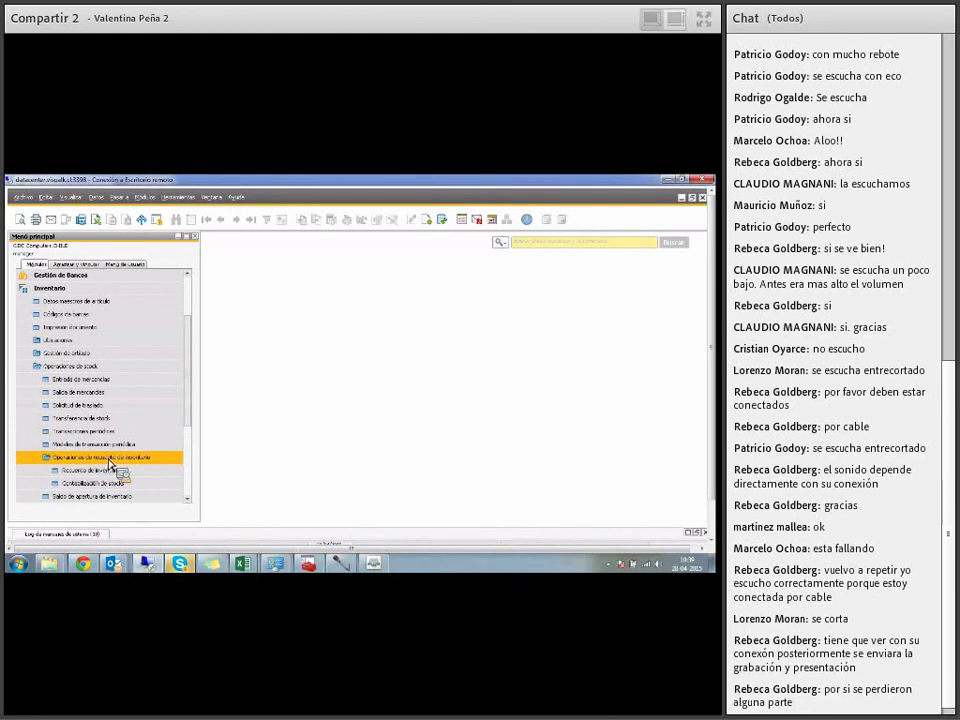
left_click(104, 472)
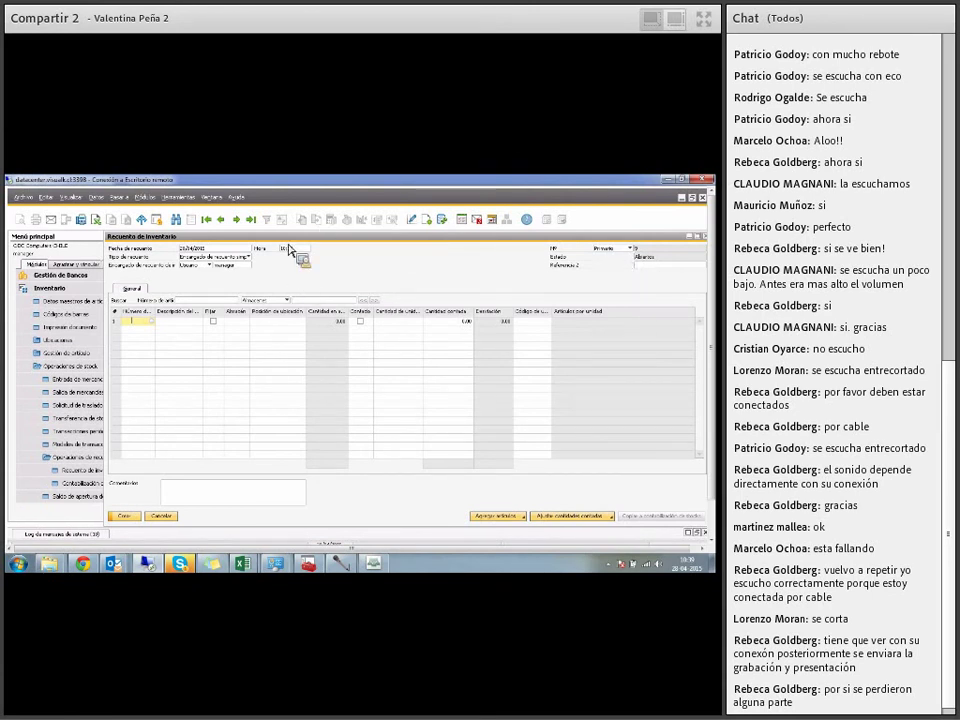
Step: Try Empleado as the count's inventory counter, look at the employee list, restore Usuario, and view the available count types
left_click(209, 266)
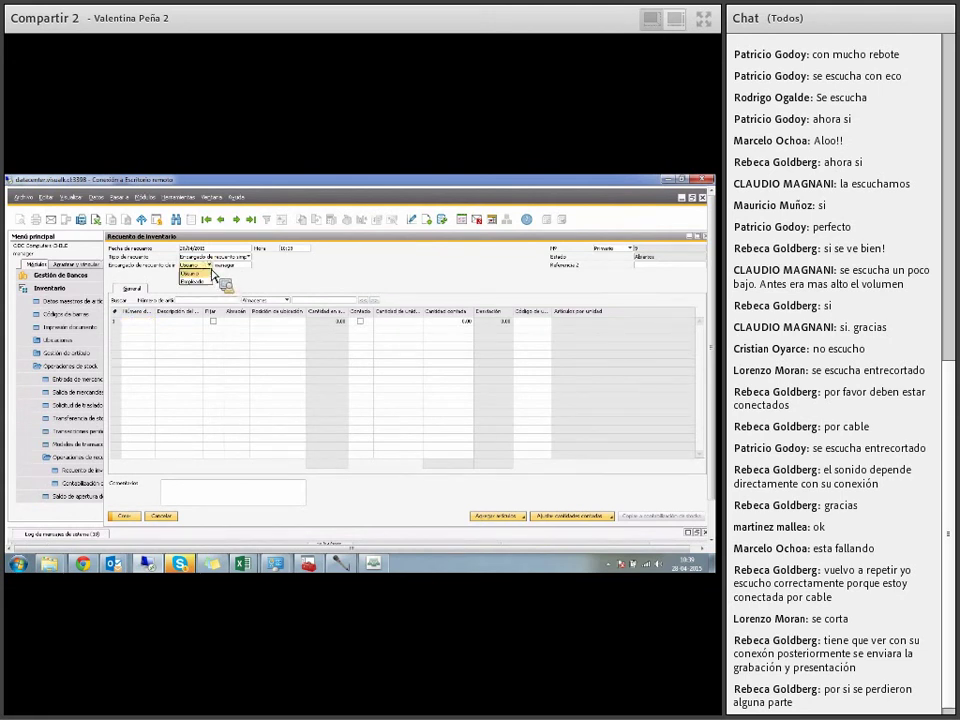
left_click(205, 283)
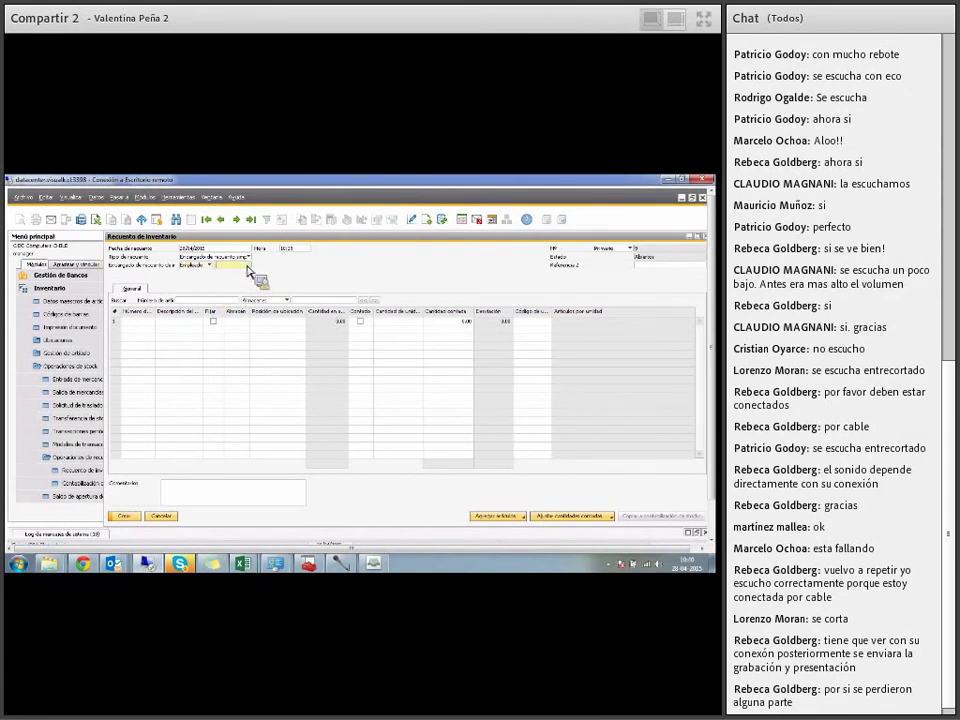
key("Tab")
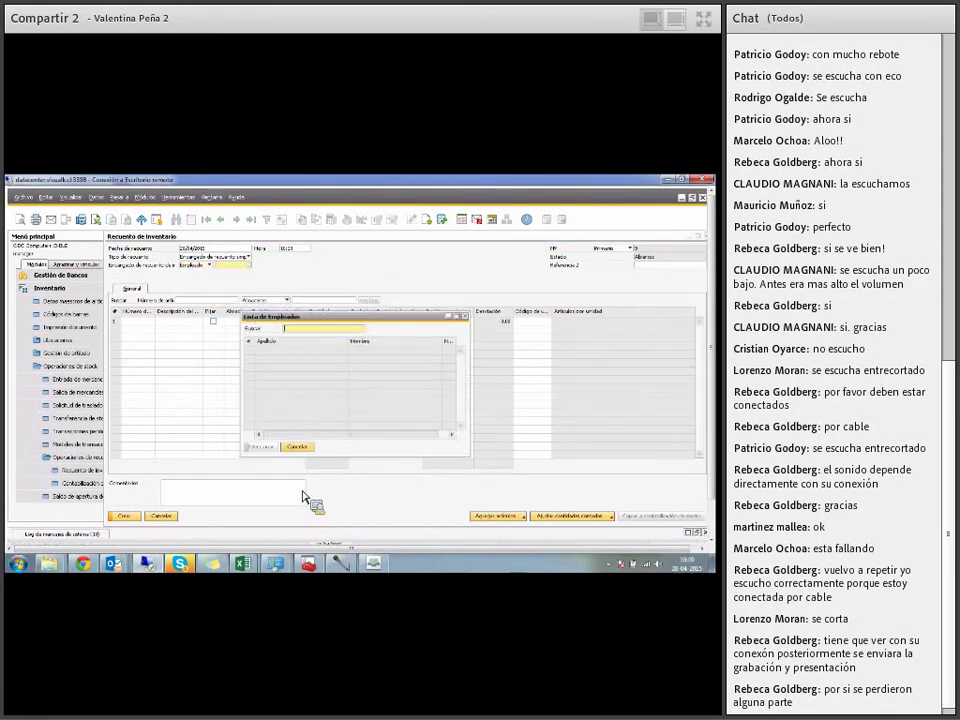
left_click(297, 447)
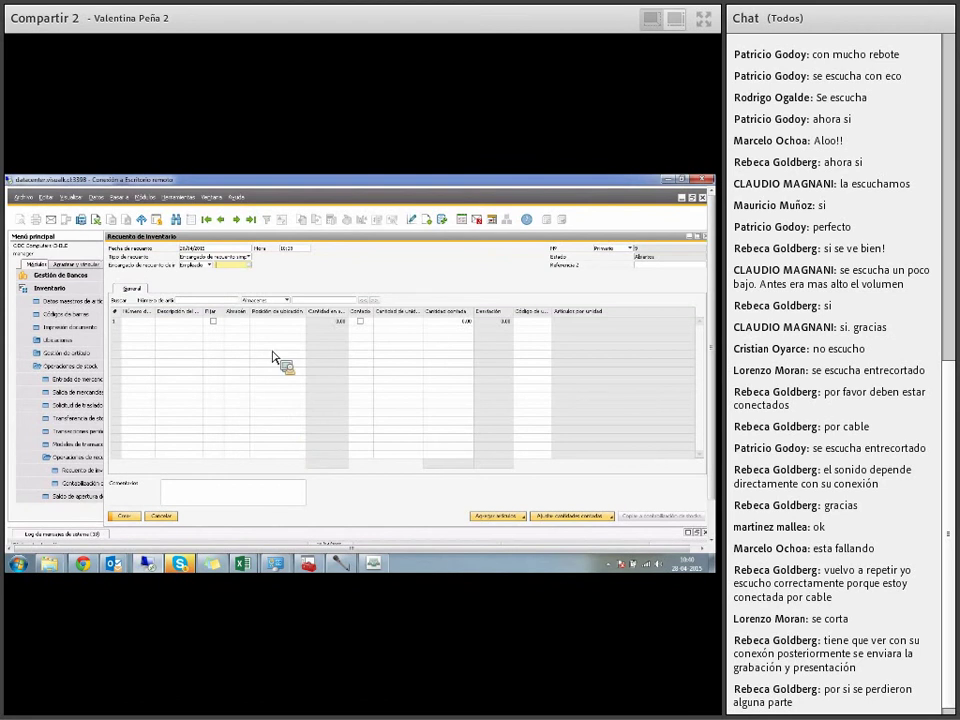
left_click(208, 266)
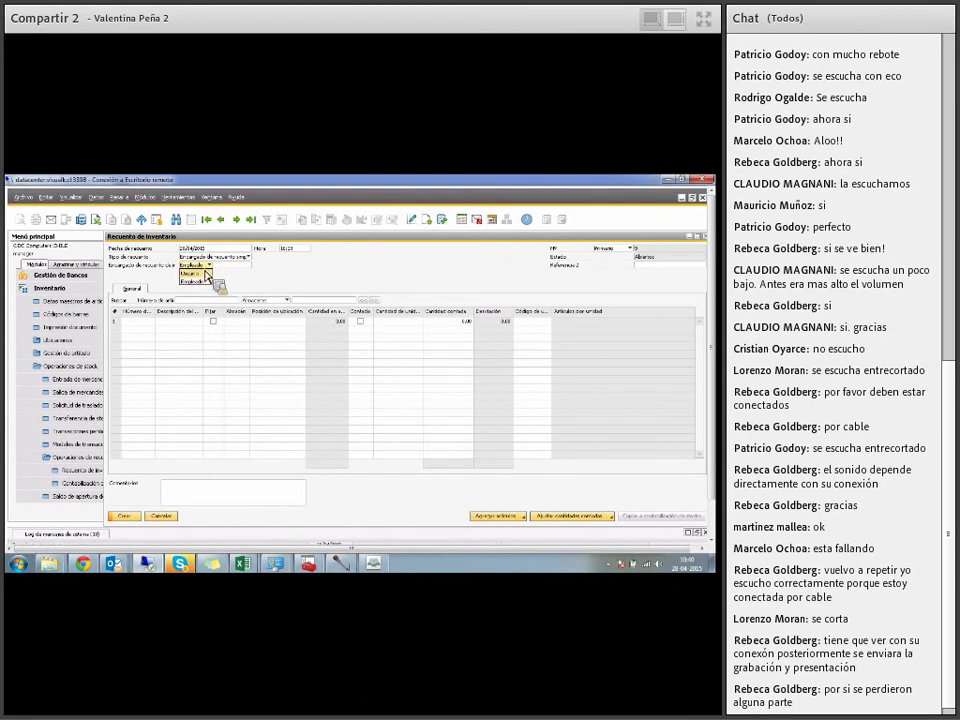
left_click(200, 273)
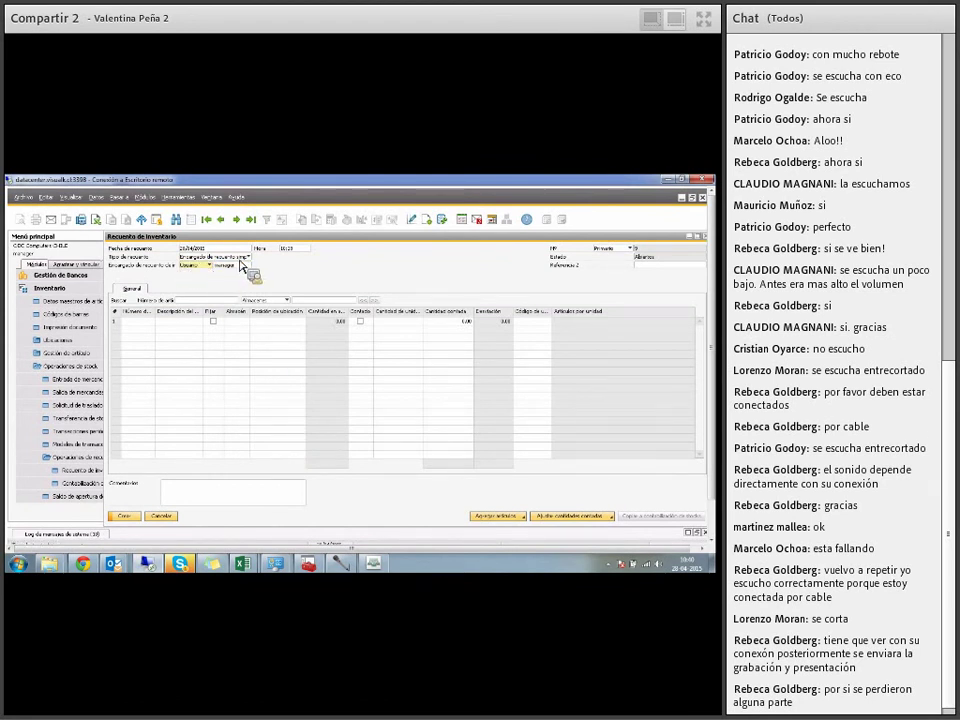
left_click(241, 259)
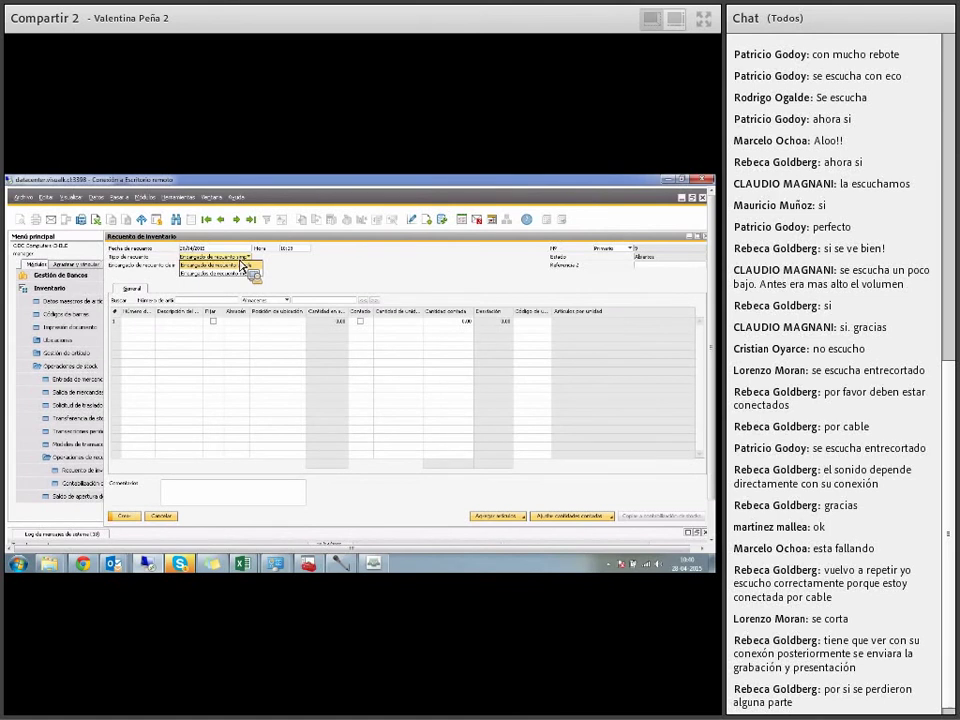
left_click(274, 262)
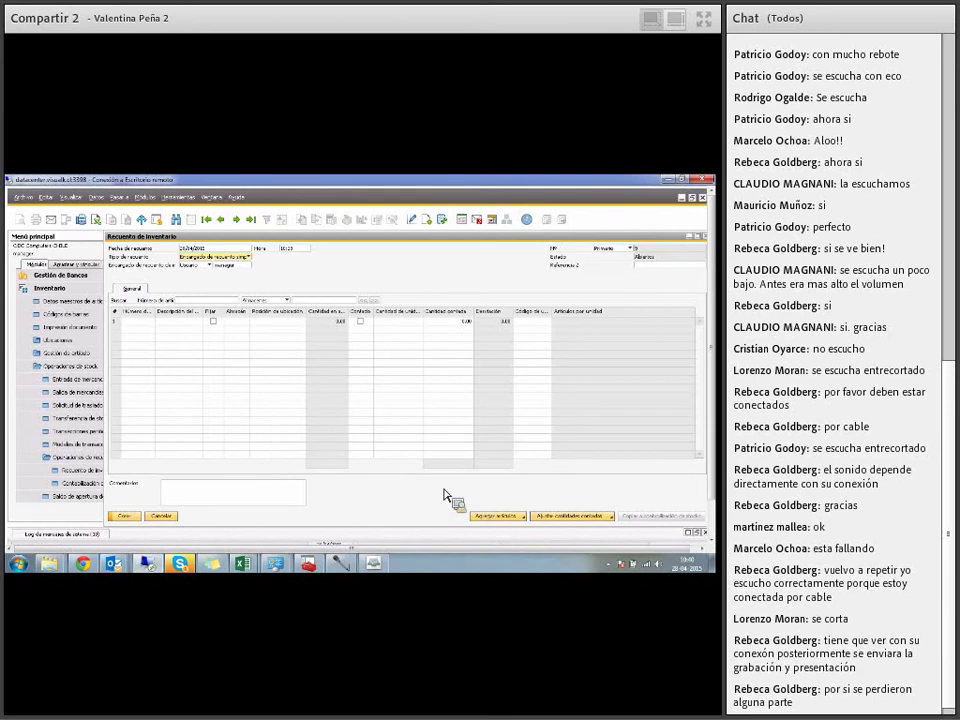
Step: Start selecting items to add to the count, choosing only warehouse 01 (Almacén general) instead of SALIDA
left_click(501, 519)
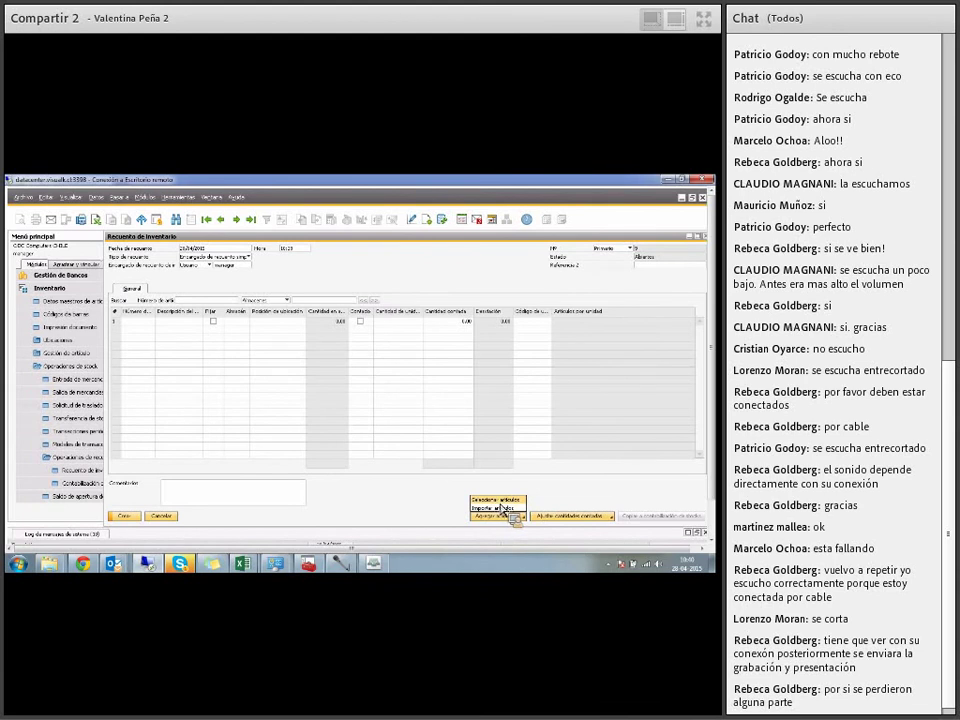
left_click(500, 506)
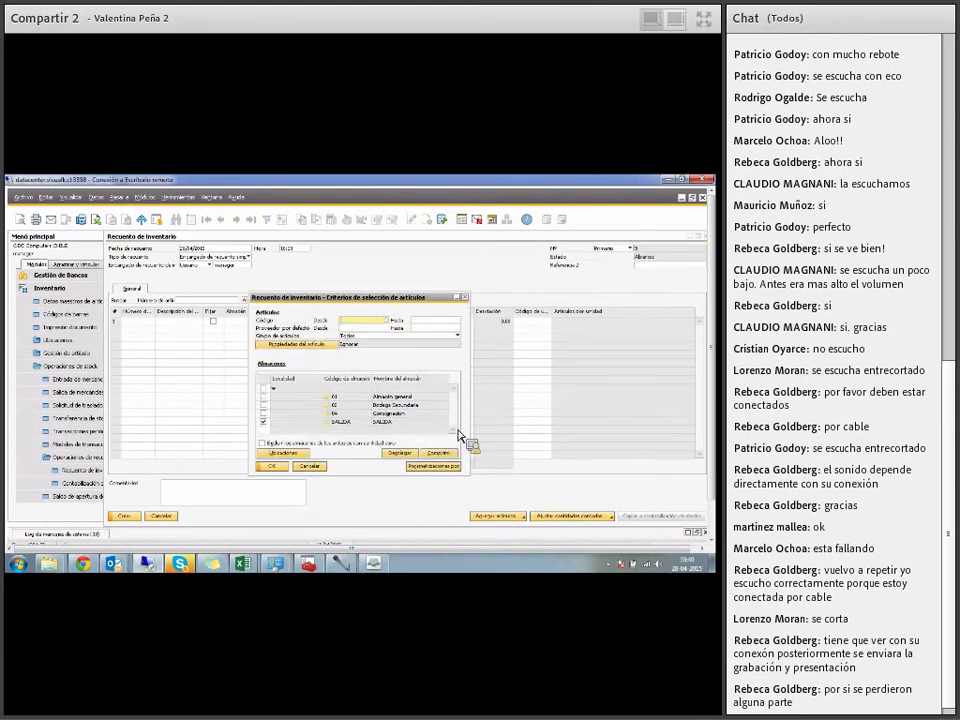
left_click(264, 396)
left_click(265, 422)
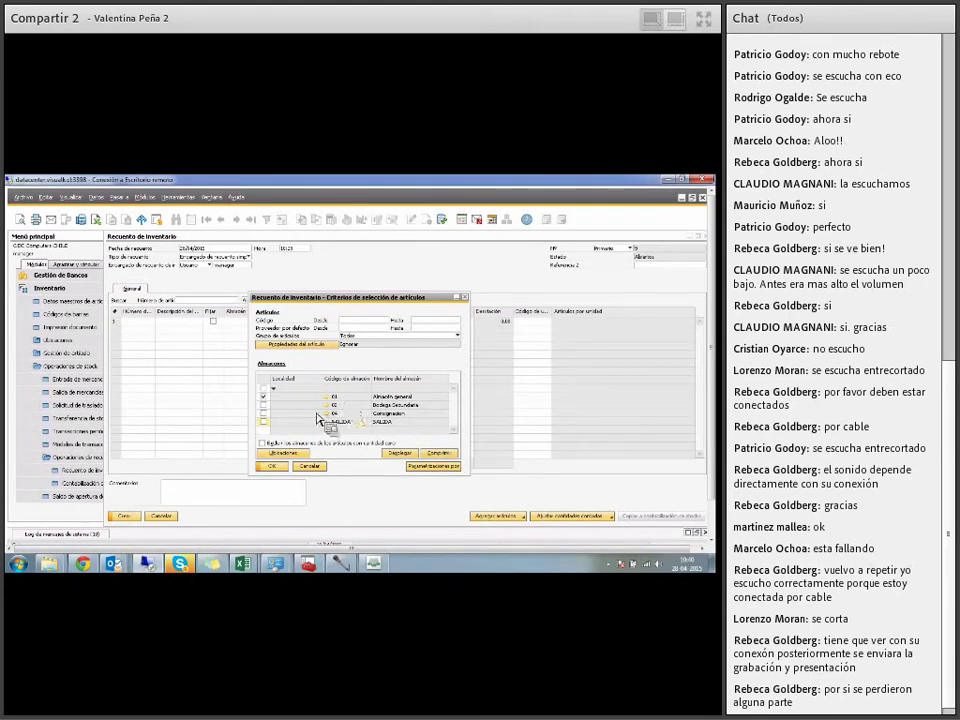
Step: Limit the locations to aisles (Pasillo) from Z1 to Z3 and load the matching items into the count
left_click(284, 455)
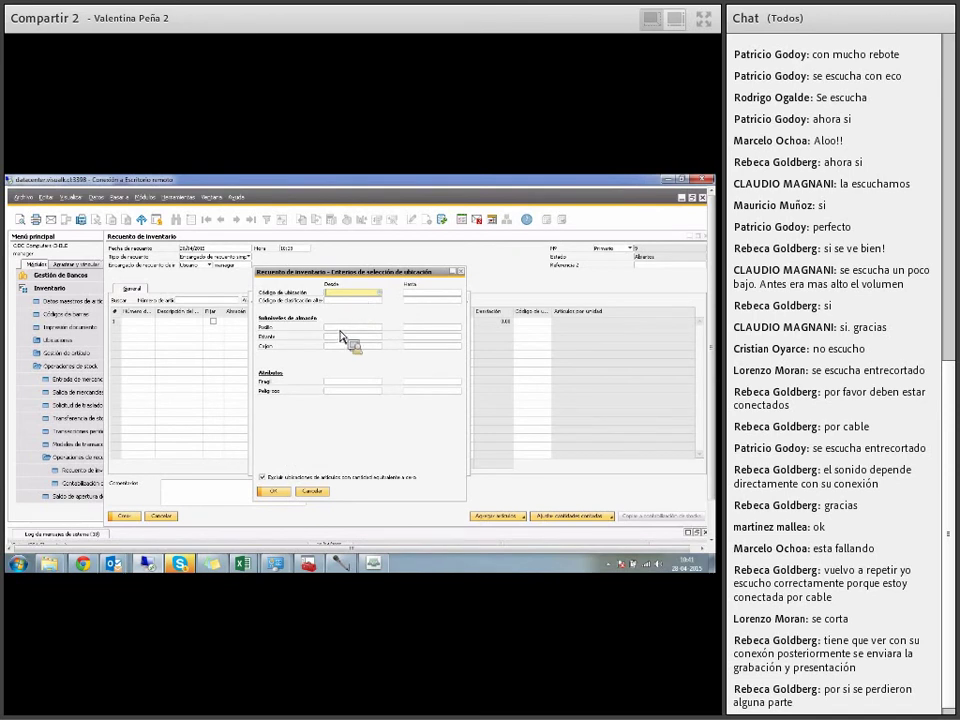
left_click(338, 328)
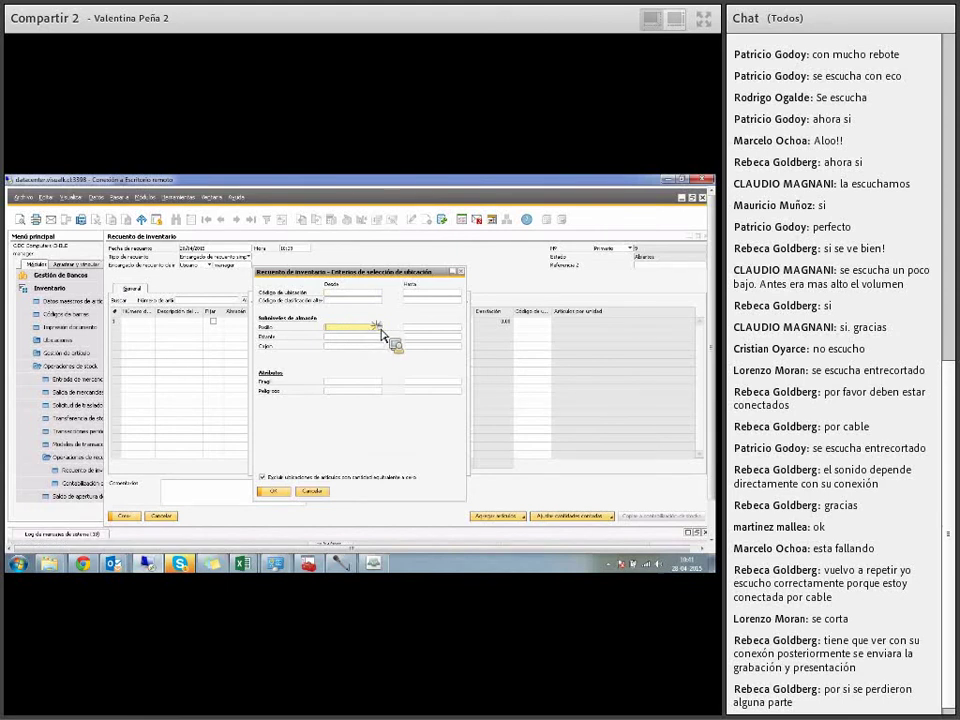
left_click(379, 332)
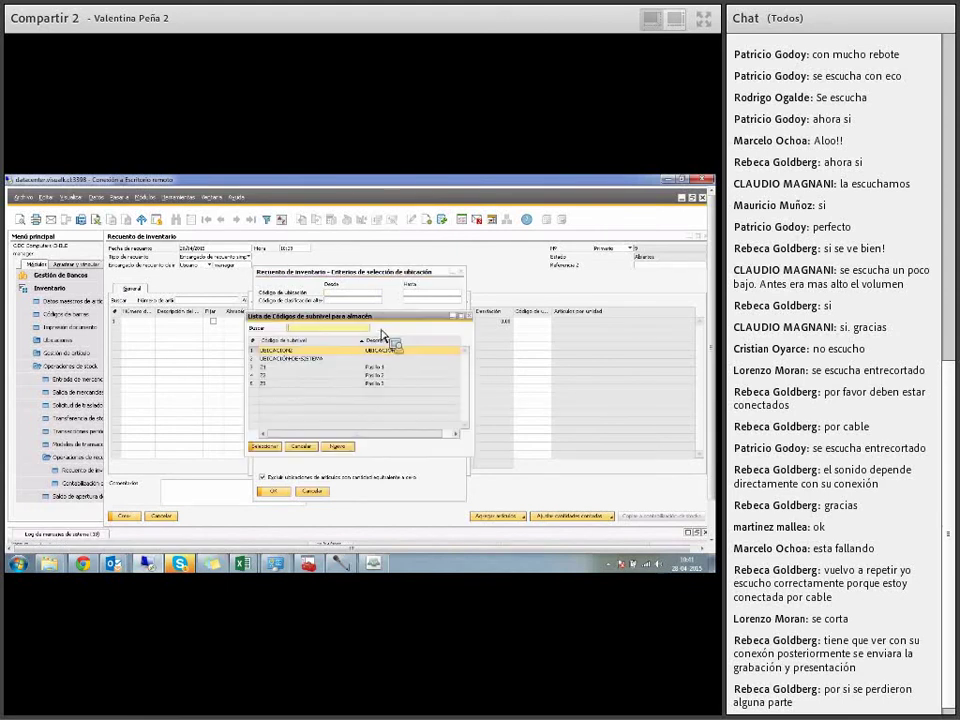
double_click(309, 368)
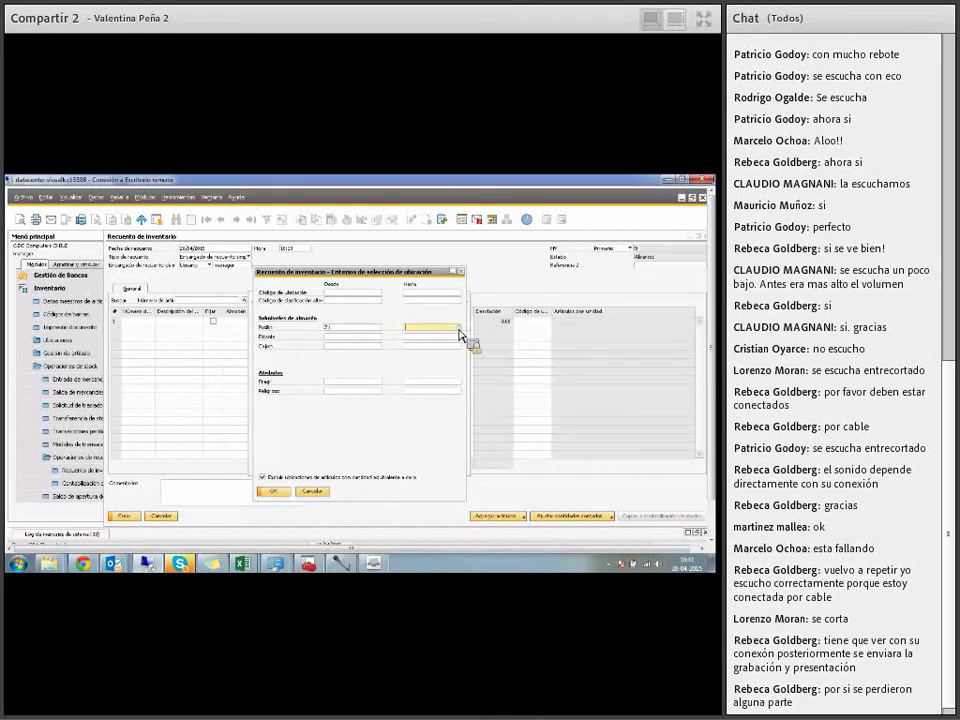
left_click(461, 334)
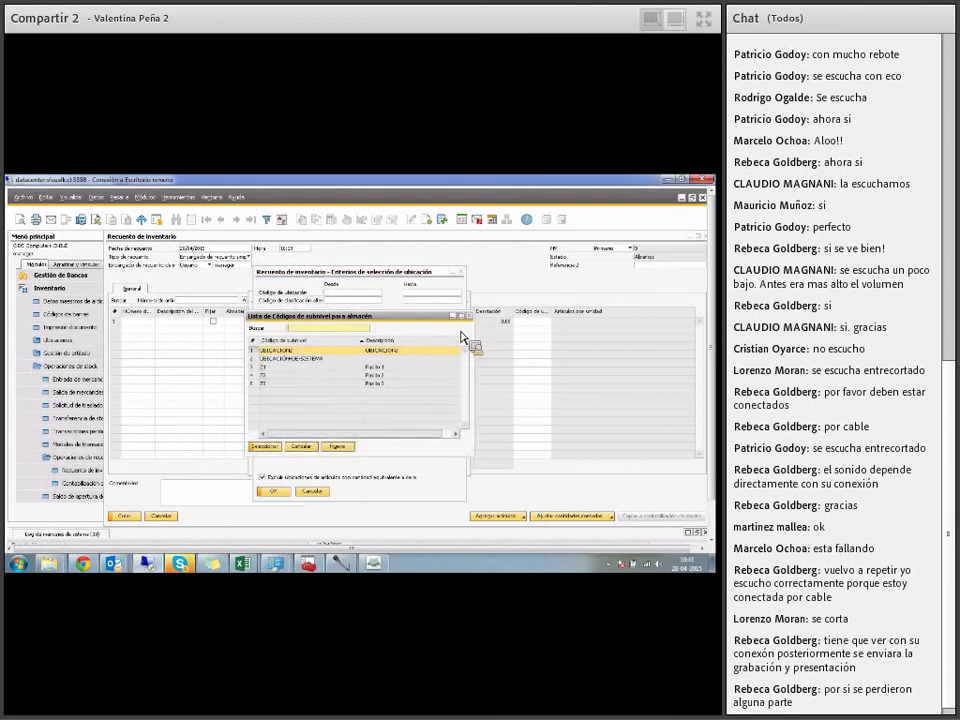
double_click(390, 382)
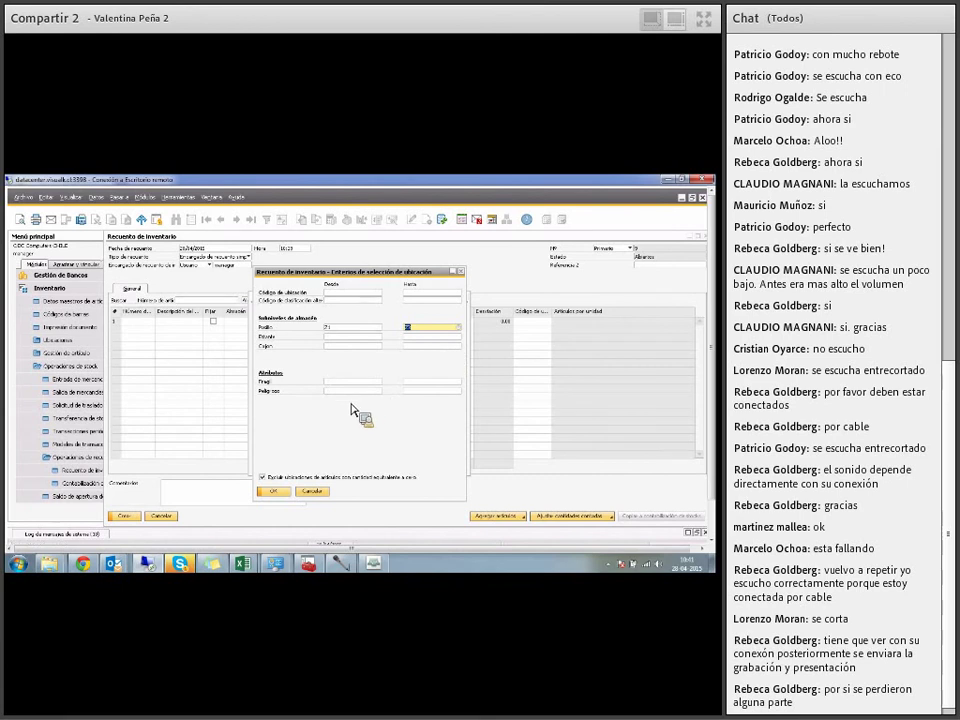
left_click(360, 393)
left_click(282, 488)
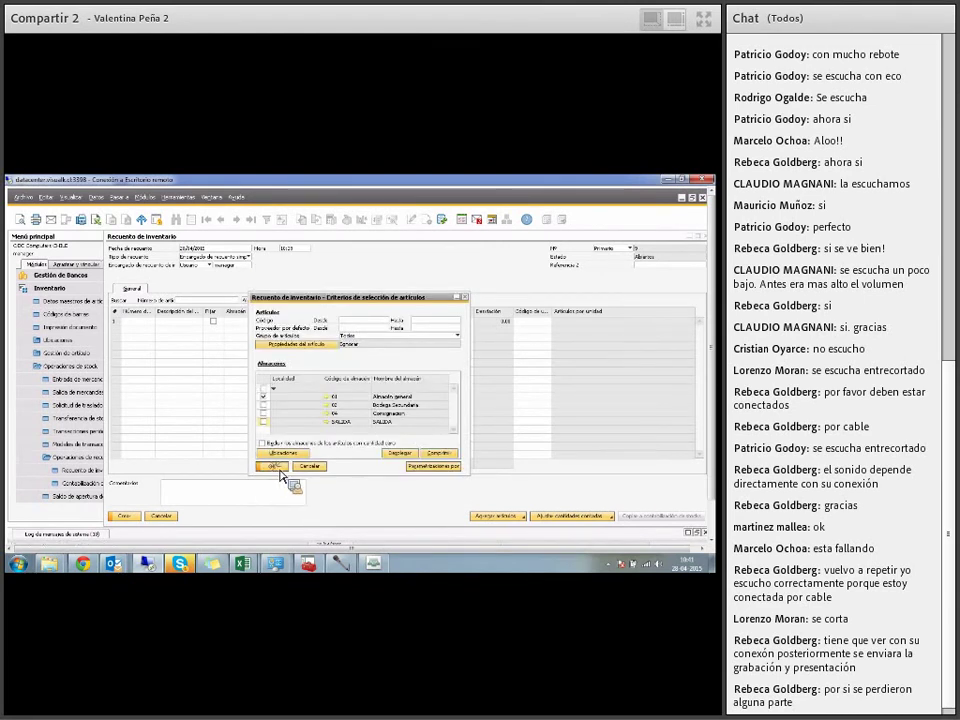
left_click(272, 467)
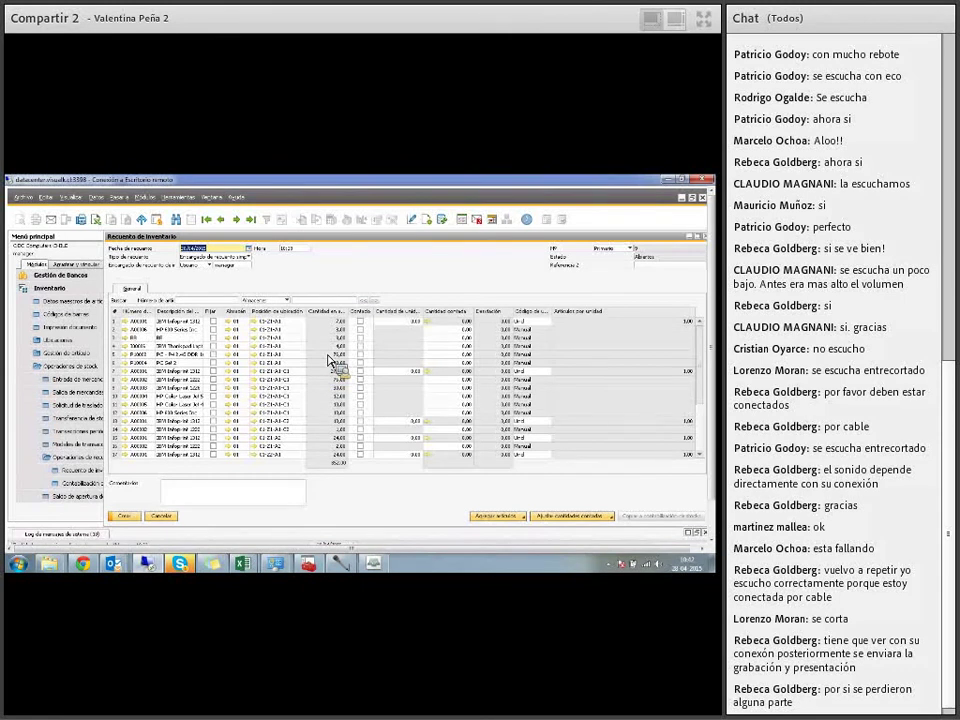
Step: Create the inventory count, reopen it as the last record, and save it with all item lines marked Fijar
left_click(124, 516)
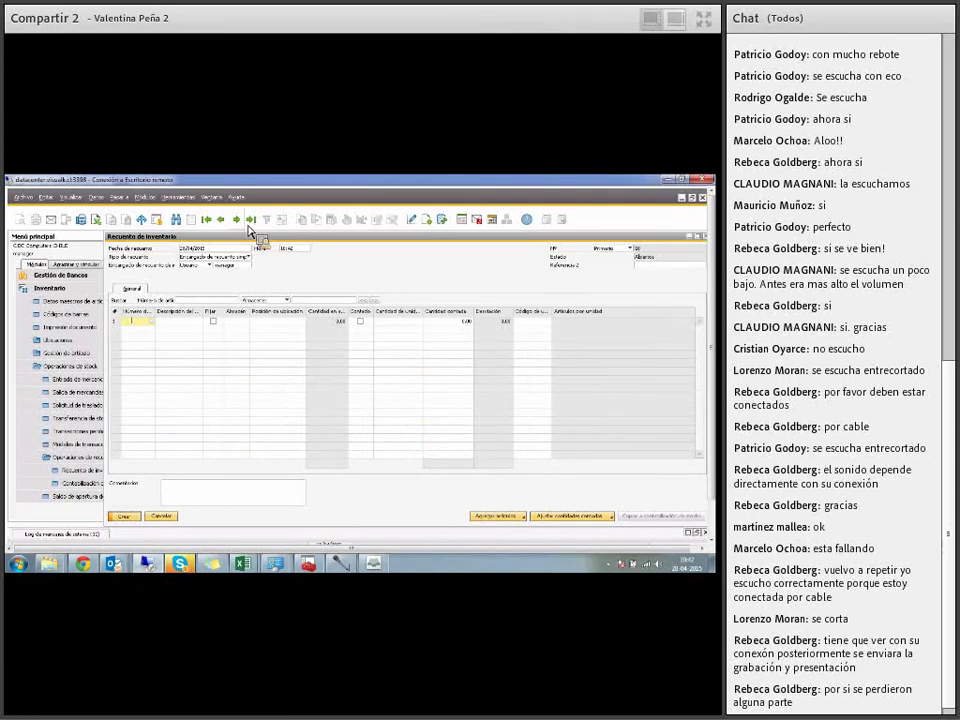
left_click(252, 221)
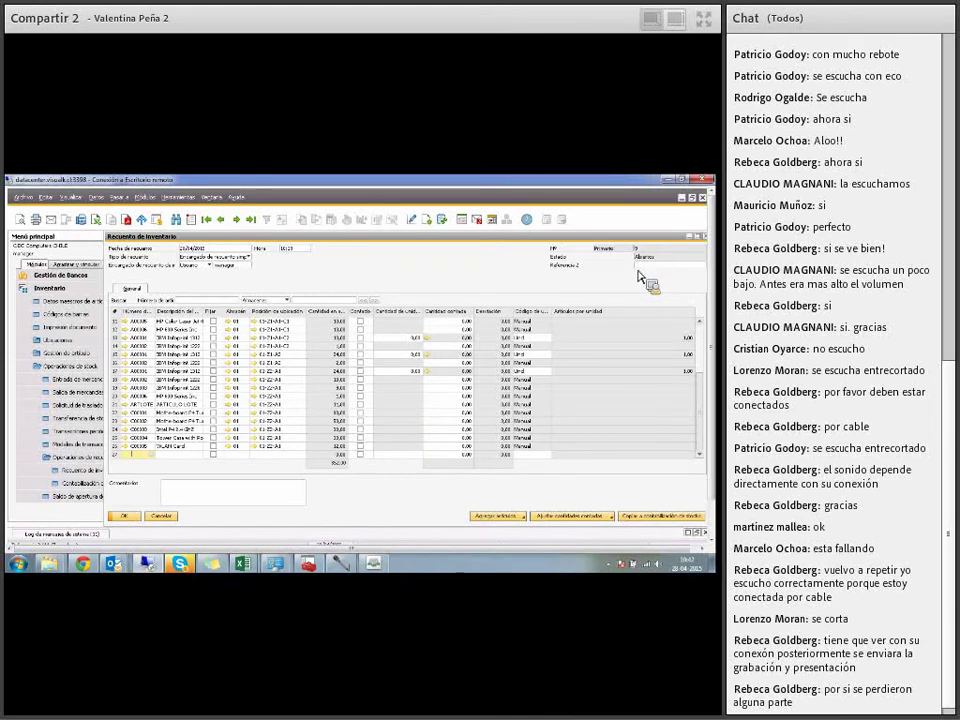
double_click(219, 314)
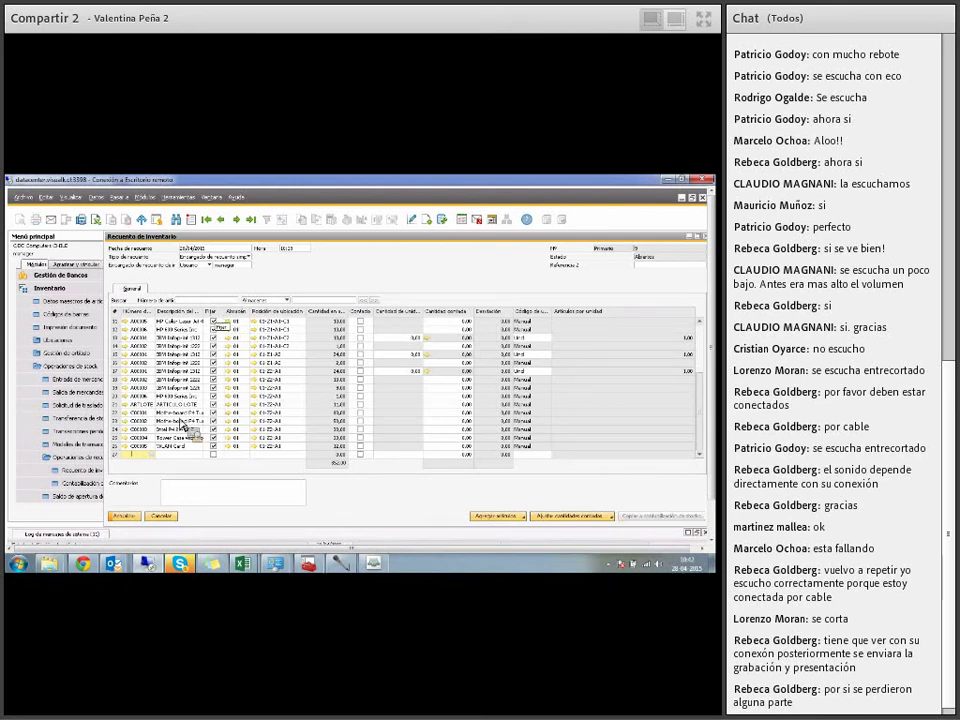
left_click(136, 519)
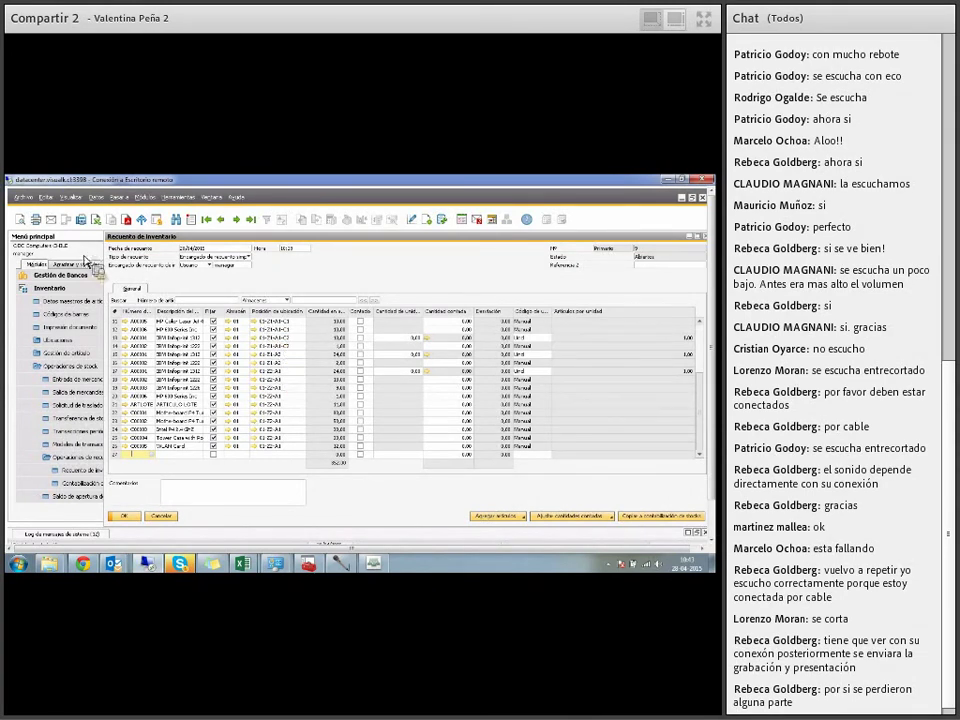
Step: Preview the count sheet with warehouse quantities hidden, examine its item lines and signature fields on both pages, and close the preview
left_click(20, 220)
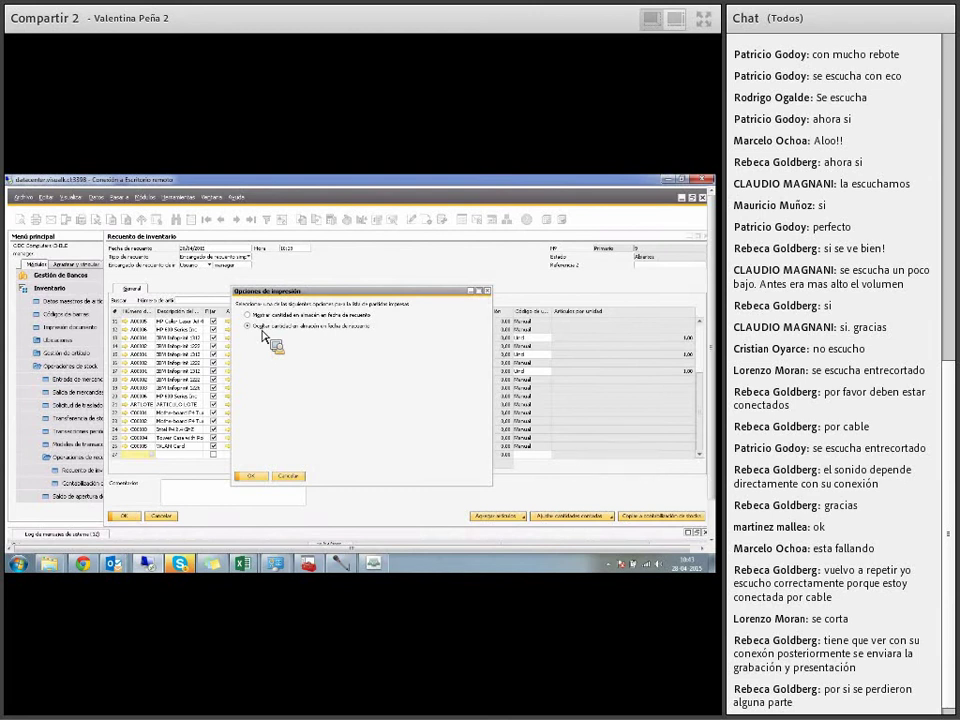
left_click(261, 479)
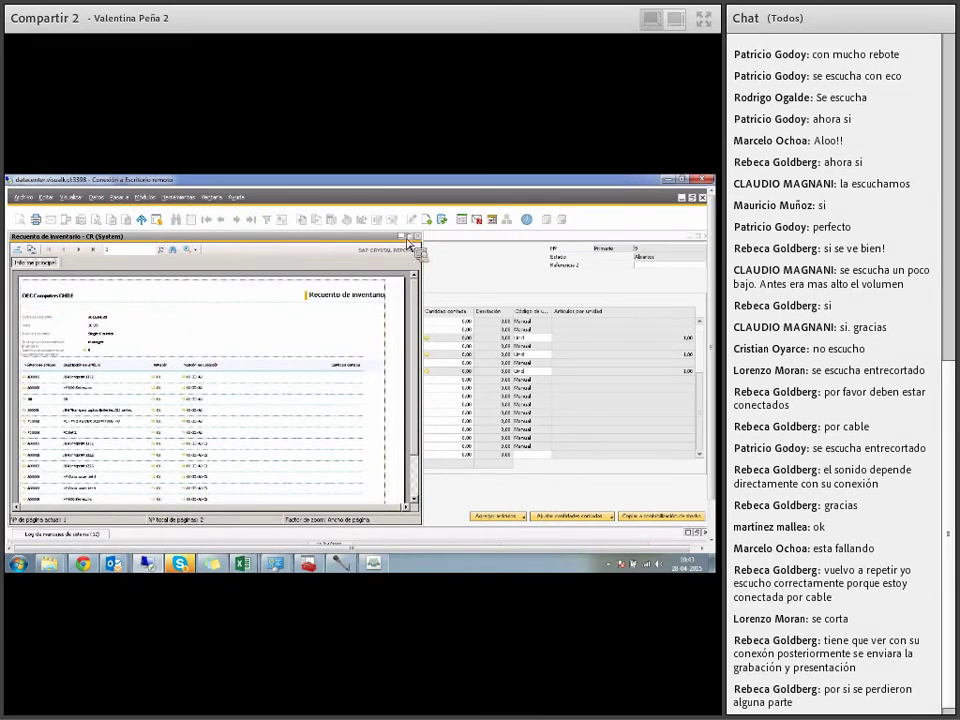
left_click(411, 238)
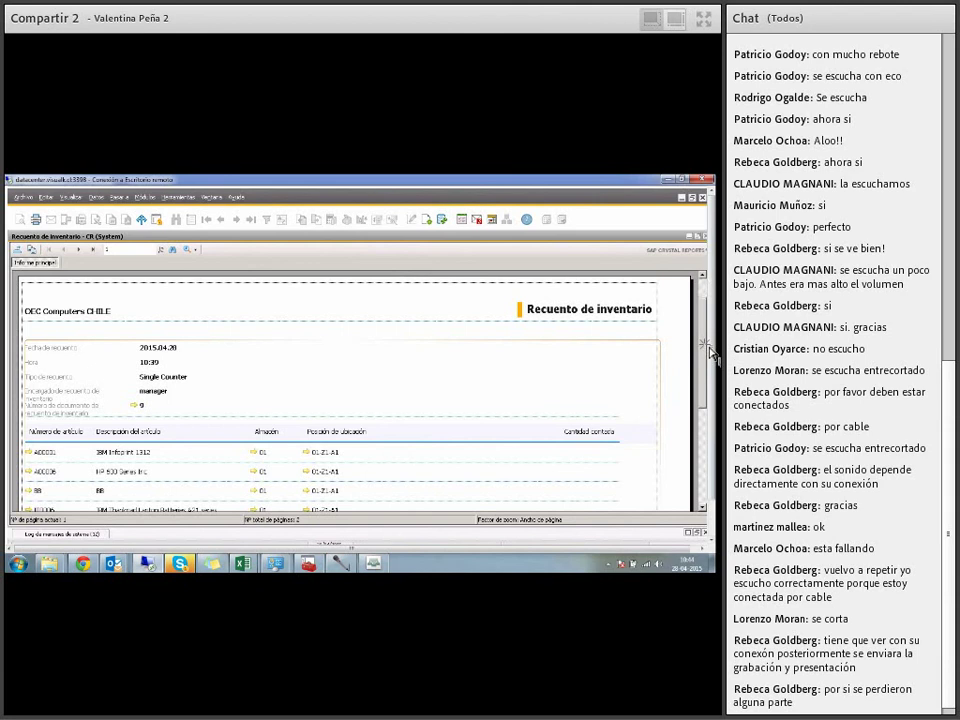
scroll(712, 350, "down", 1)
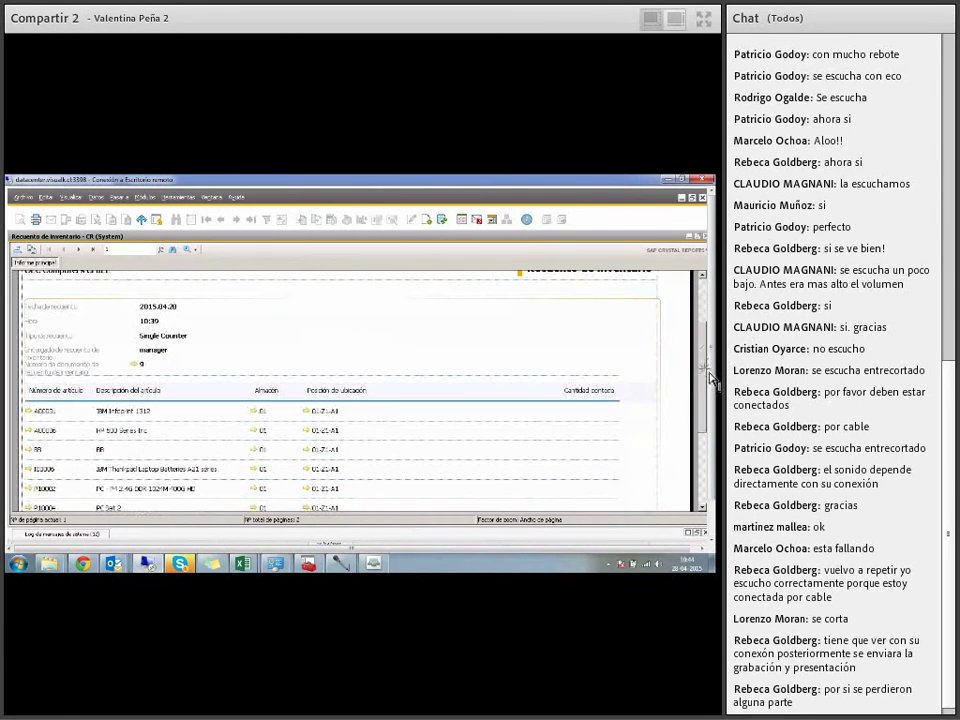
scroll(712, 370, "down", 2)
scroll(714, 460, "down", 2)
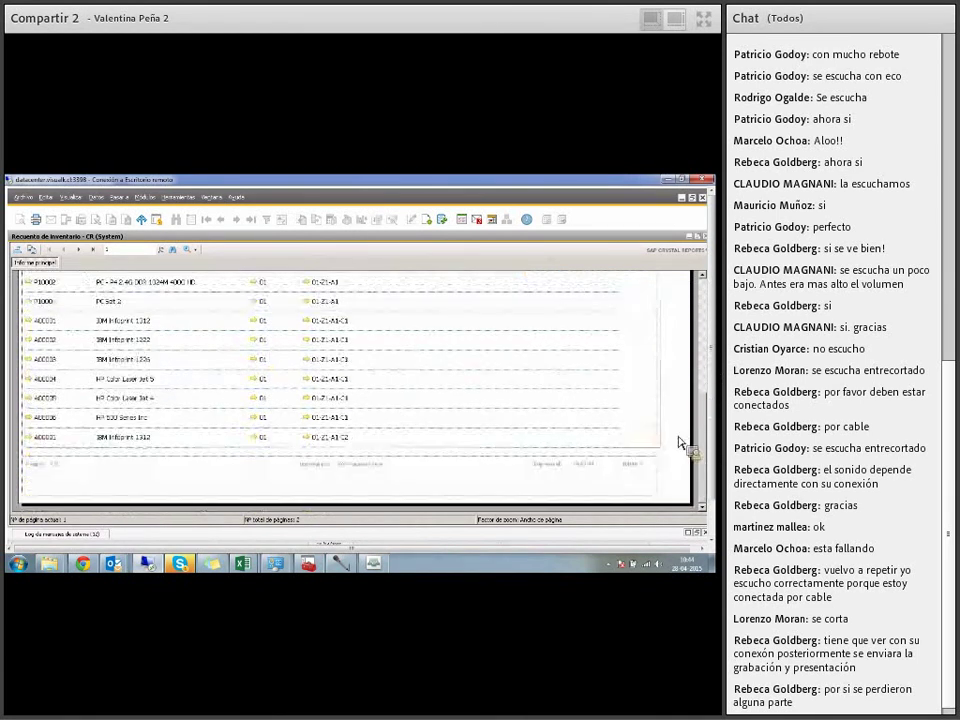
left_click(97, 250)
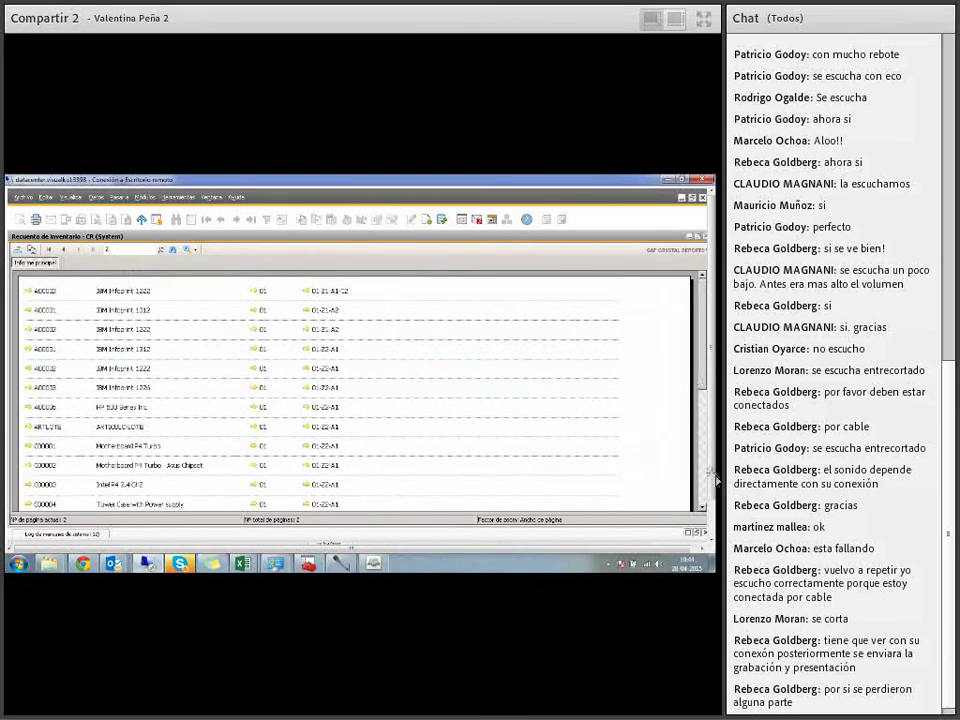
scroll(702, 393, "down", 5)
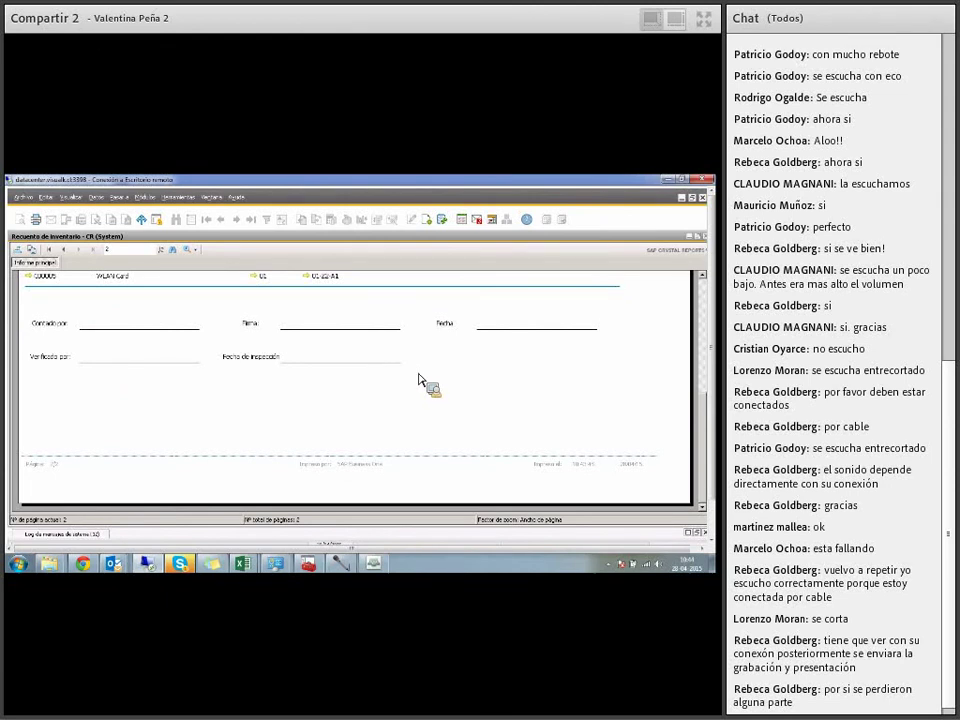
left_click(707, 240)
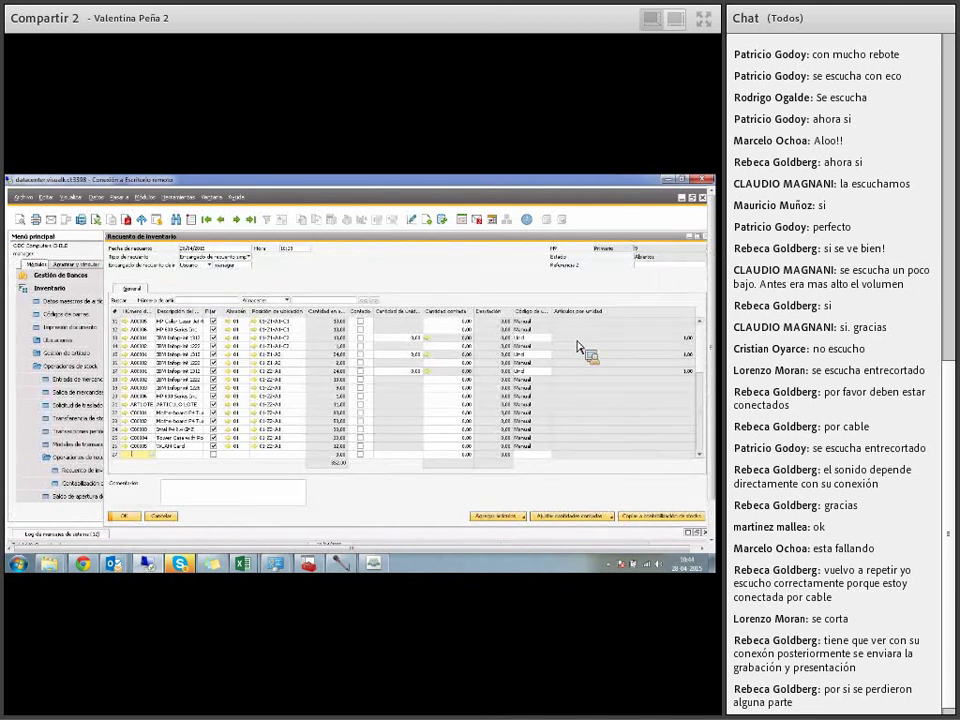
Step: Enter a counted quantity of 20 for item A00005 at location 01-Z1-A1-C1 and save the inventory count
left_click(456, 322)
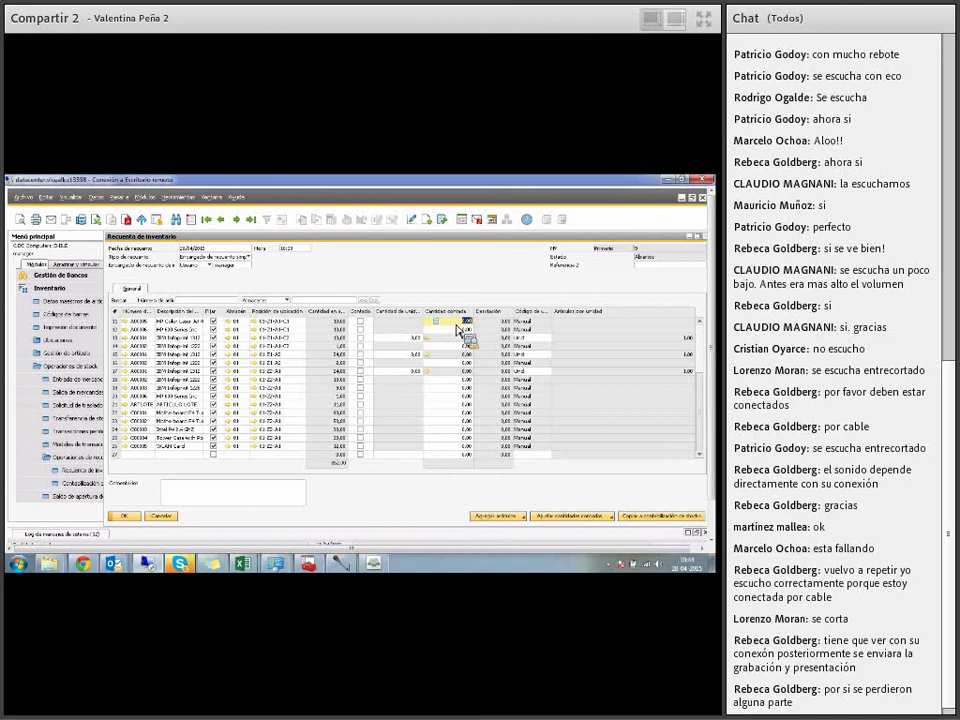
type("3")
key("Tab")
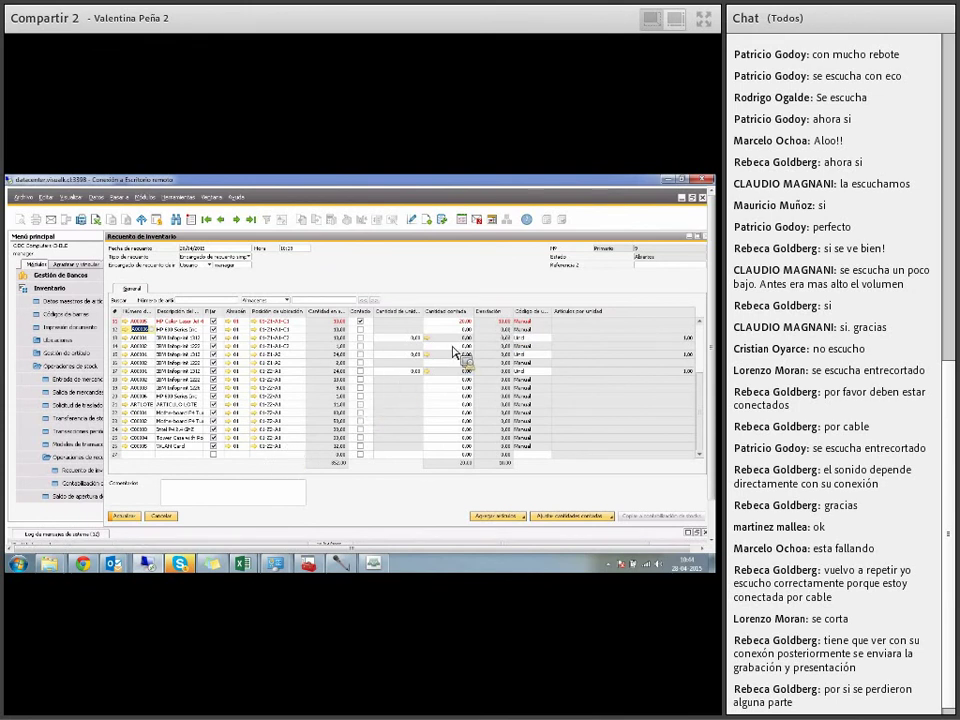
left_click(138, 518)
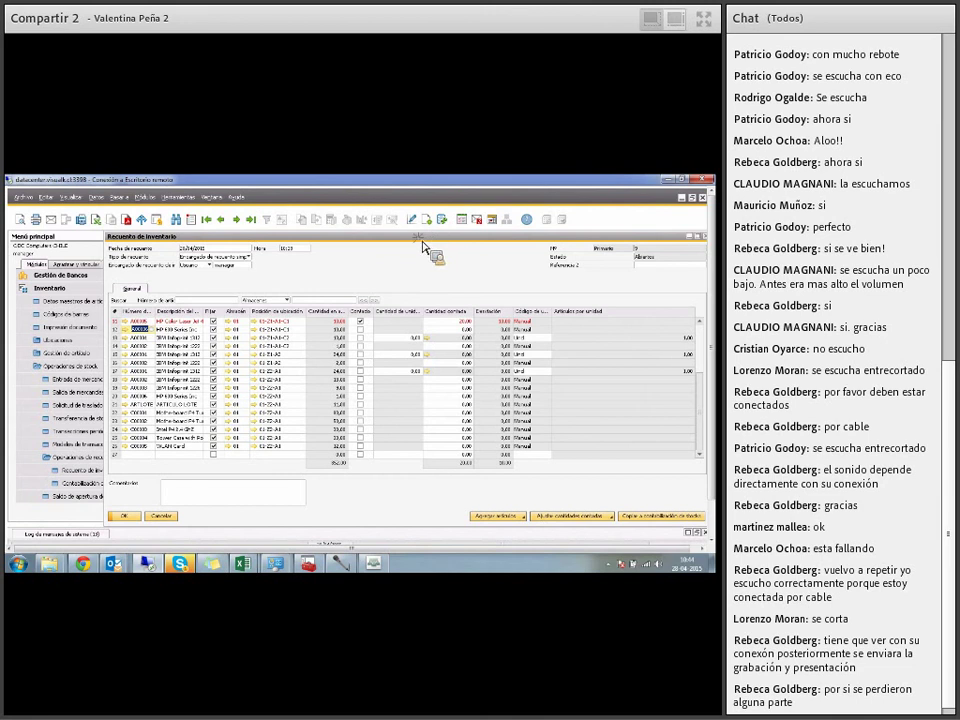
left_click_drag(422, 241, 414, 257)
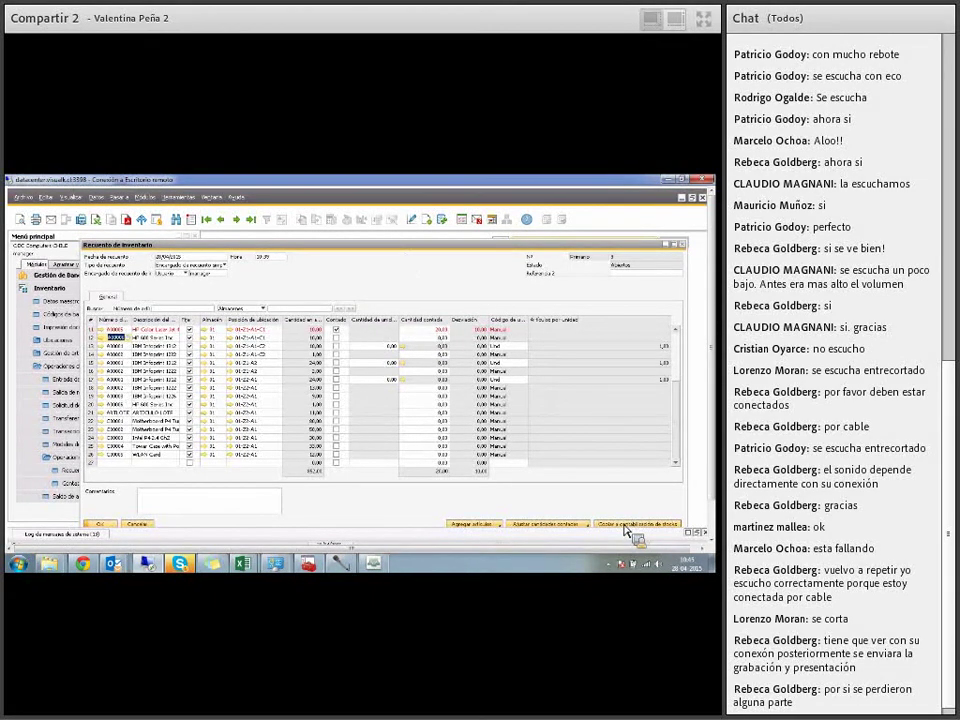
Step: Copy the inventory count to a stock posting (Contabilización de stocks), create it, and accept that it cannot be modified
left_click_drag(279, 246, 305, 253)
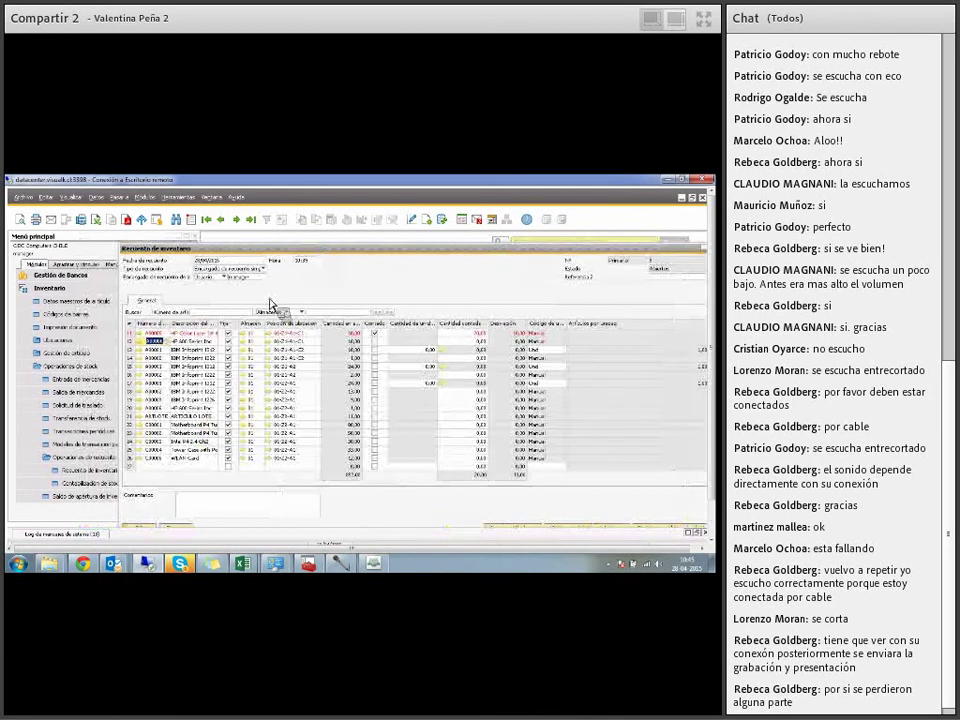
left_click(80, 484)
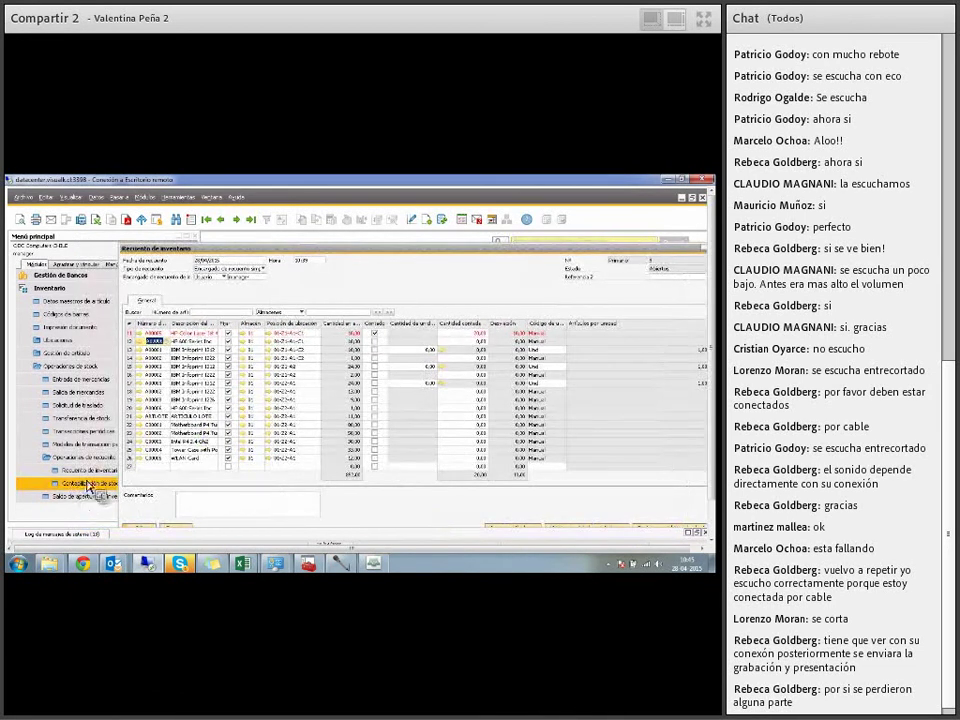
left_click(640, 525)
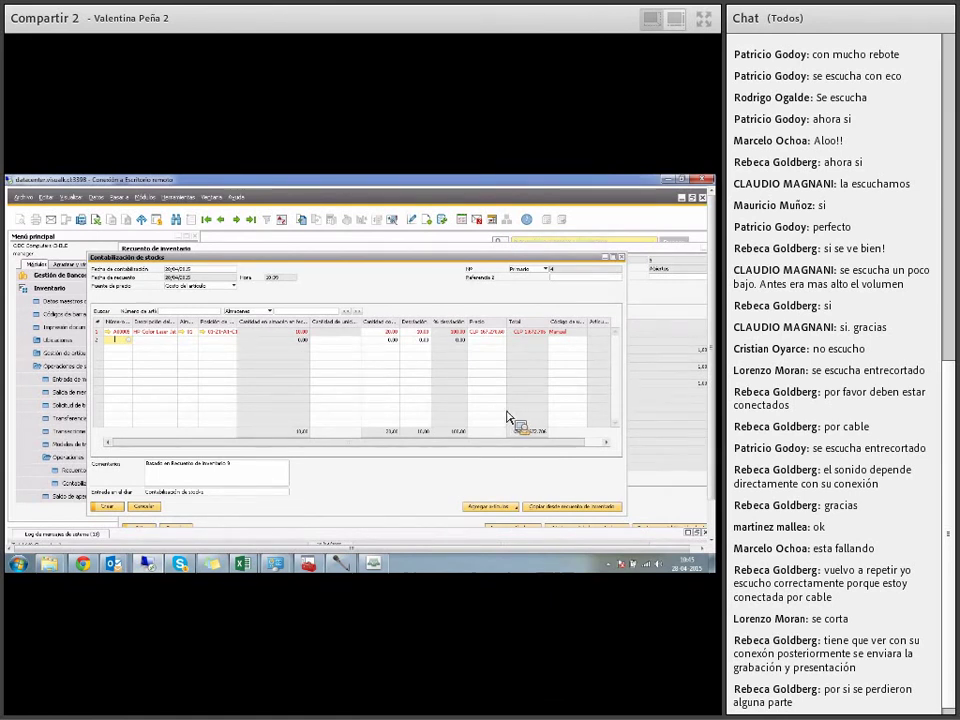
left_click(116, 506)
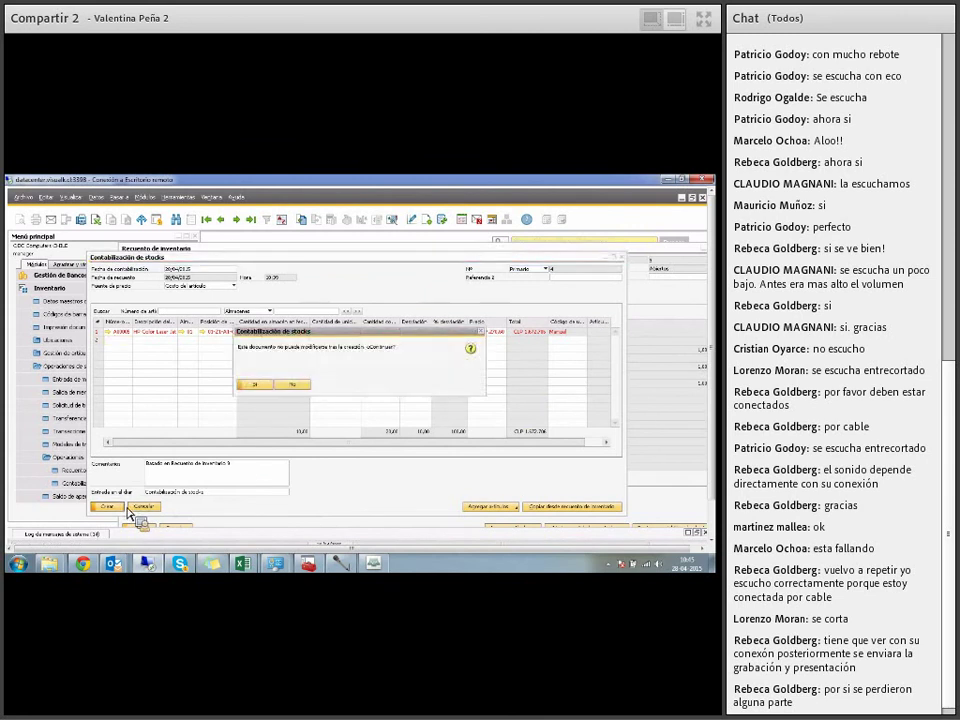
left_click(256, 385)
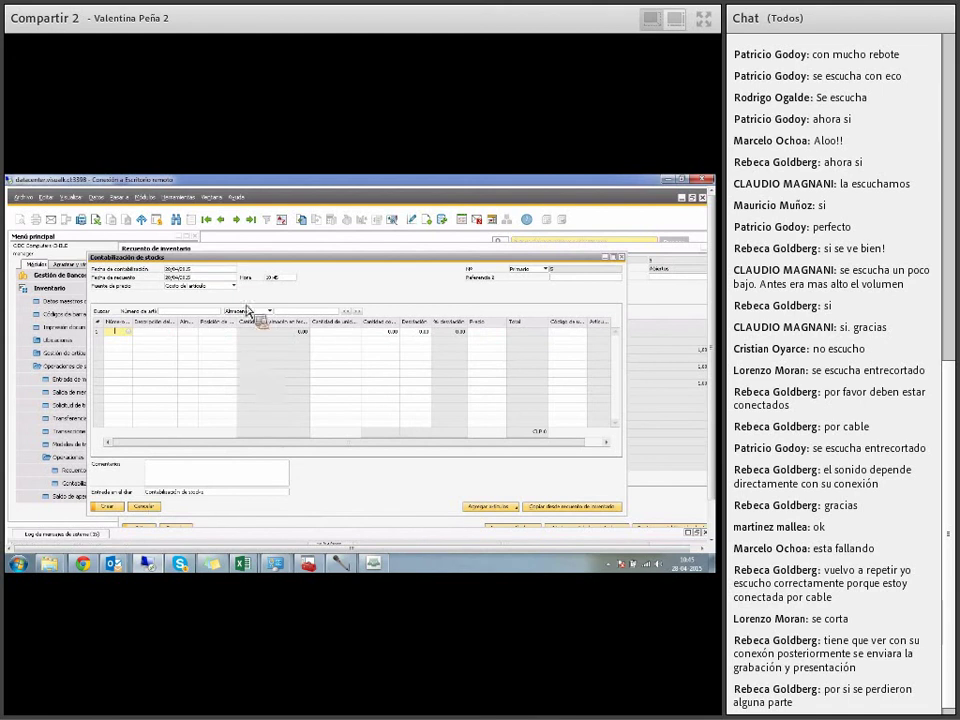
Step: Open the last stock posting and its source inventory count, and close that count, confirming the irreversible change to Finalizado
left_click(253, 221)
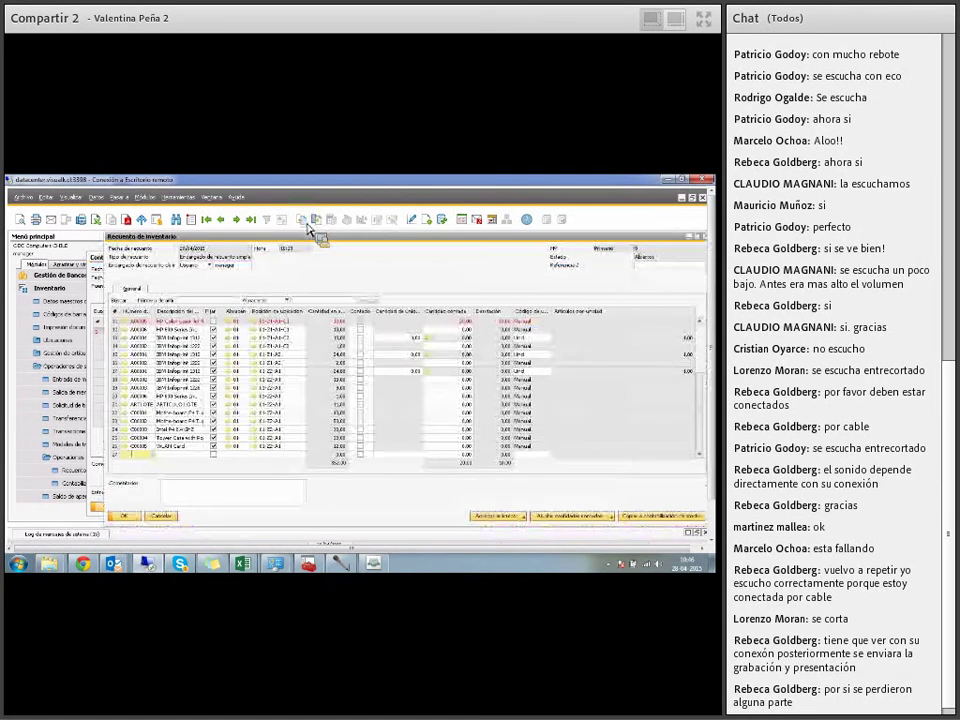
left_click_drag(329, 239, 302, 272)
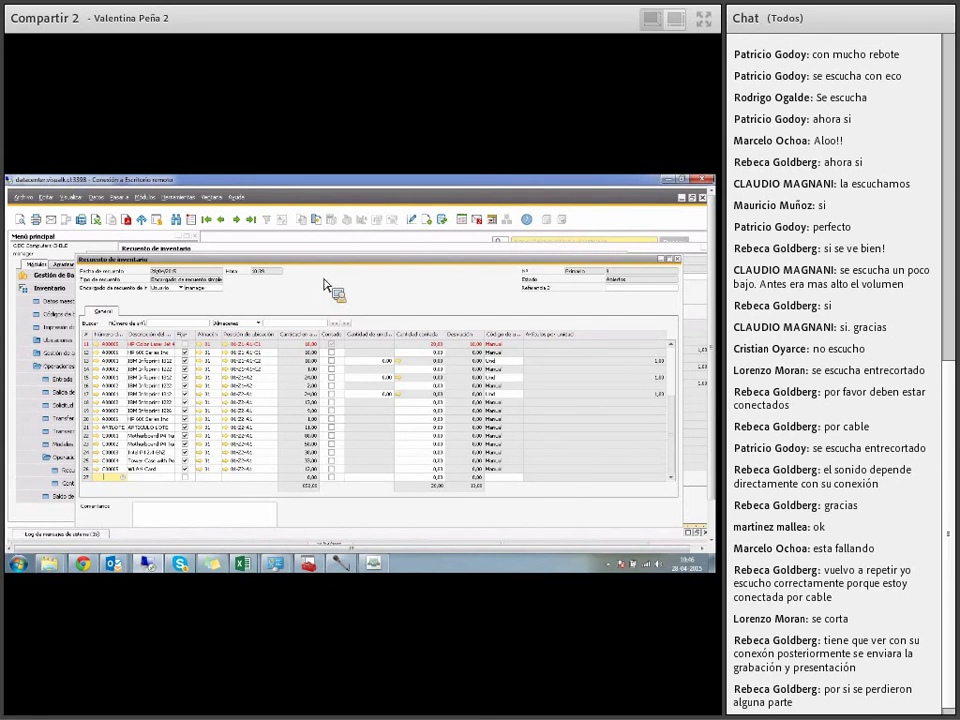
right_click(349, 283)
left_click(369, 287)
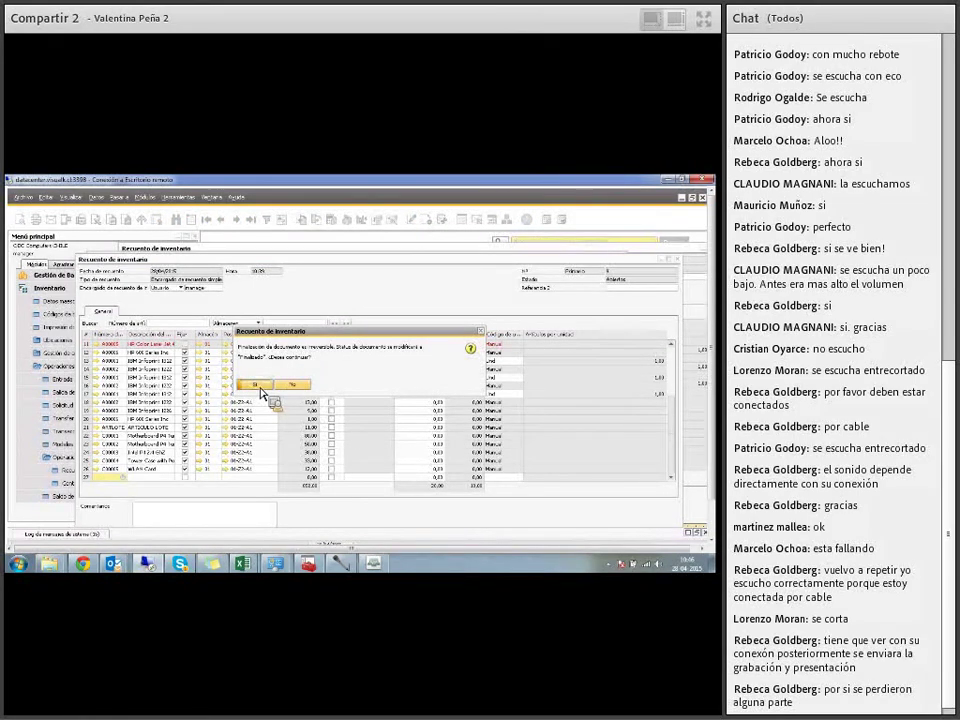
left_click(258, 386)
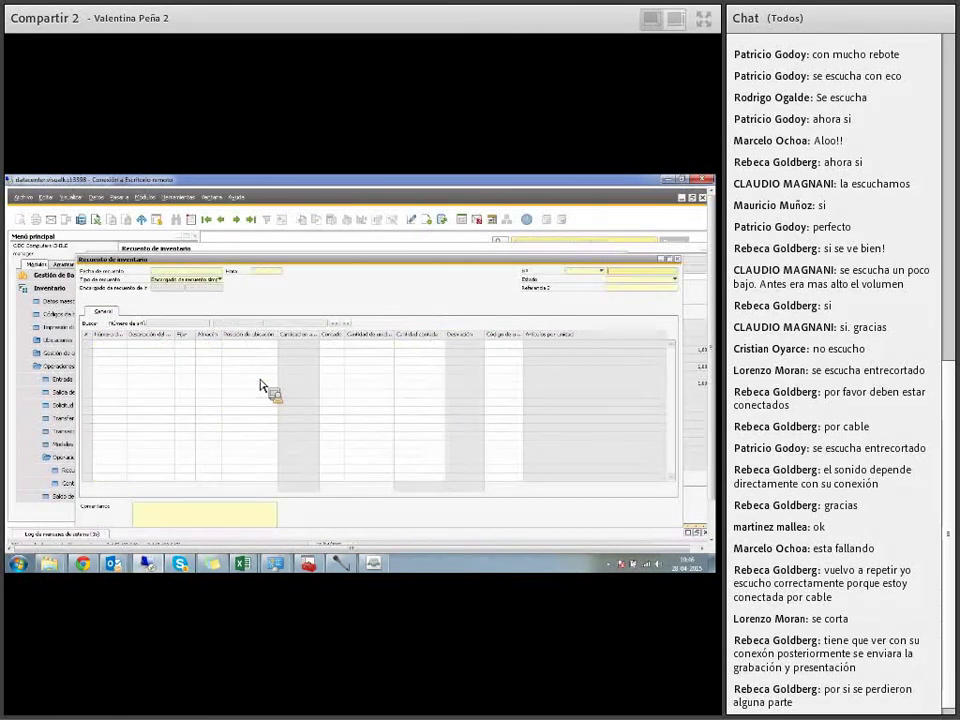
Step: Reopen the last inventory count to review its status and lines, and close the count and stock posting windows
left_click(251, 221)
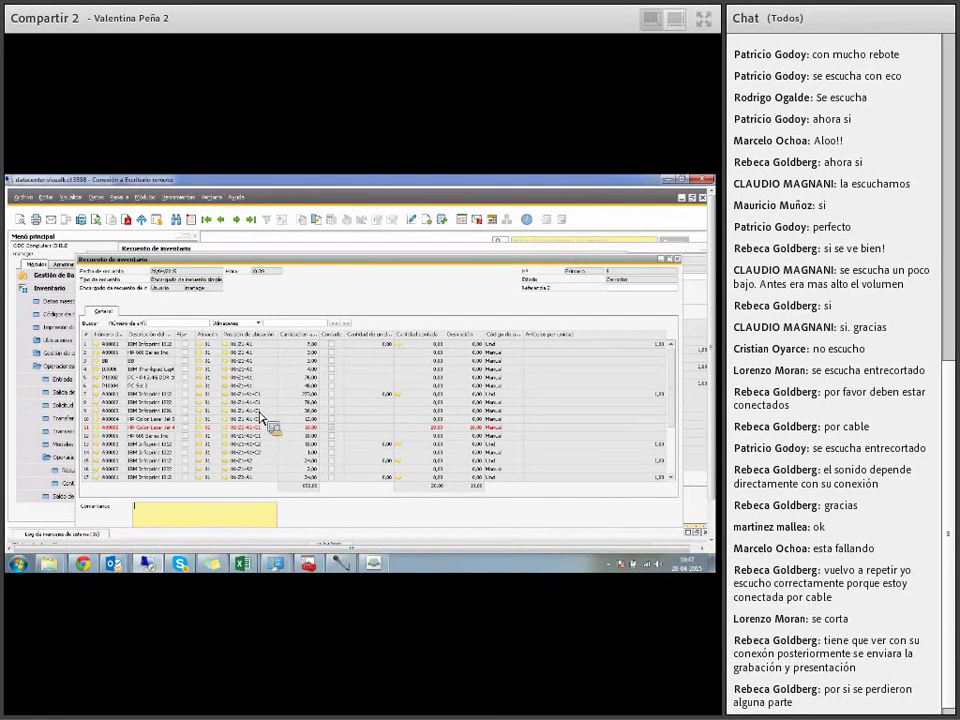
left_click(679, 260)
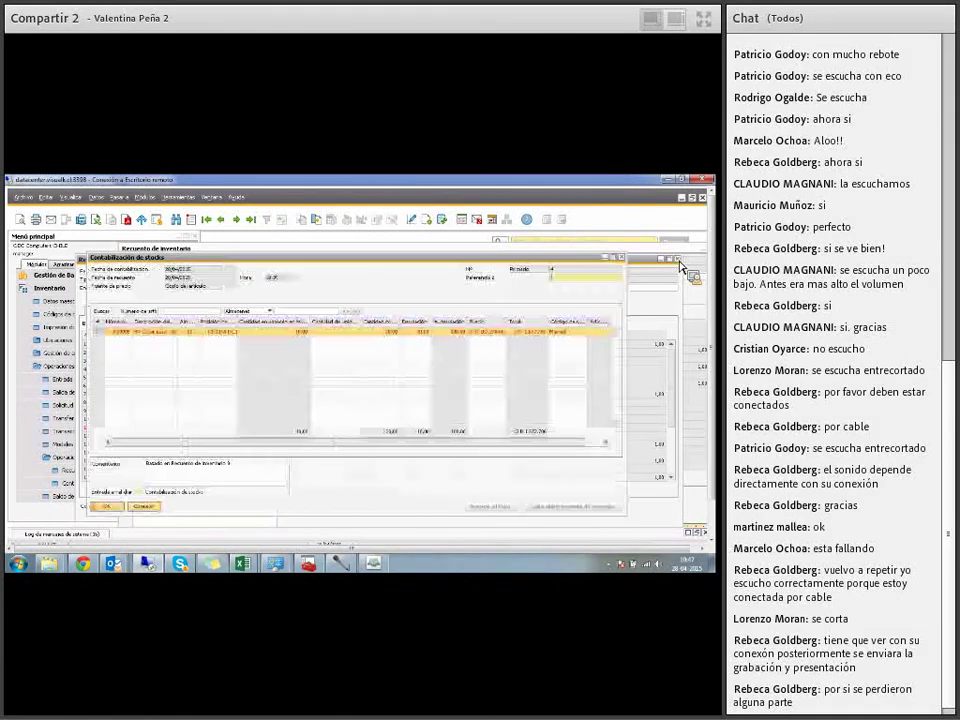
left_click(621, 258)
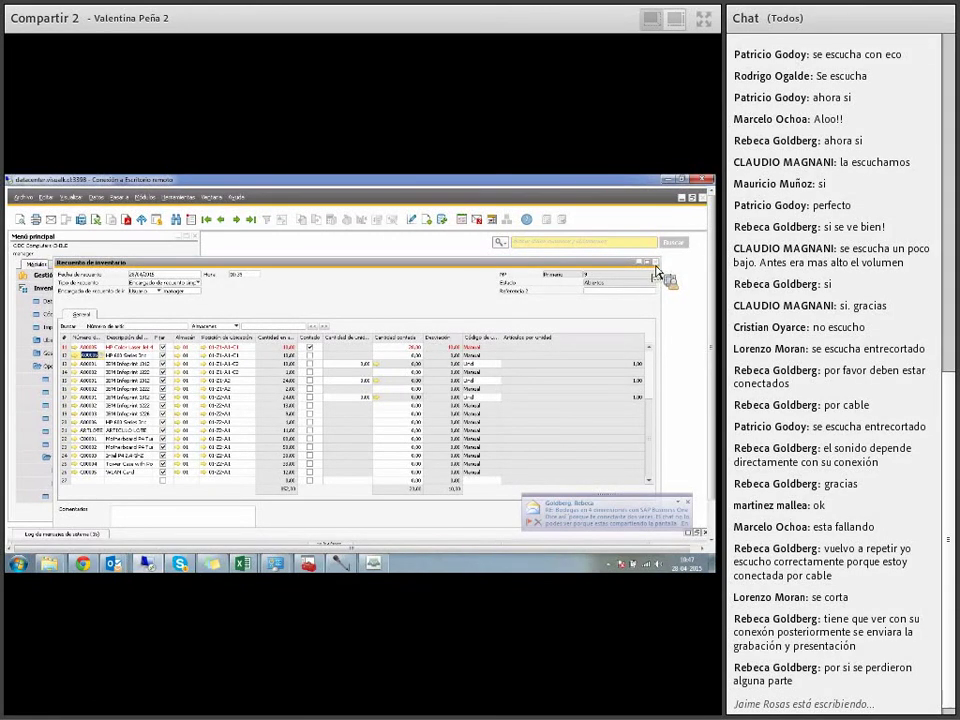
left_click(656, 265)
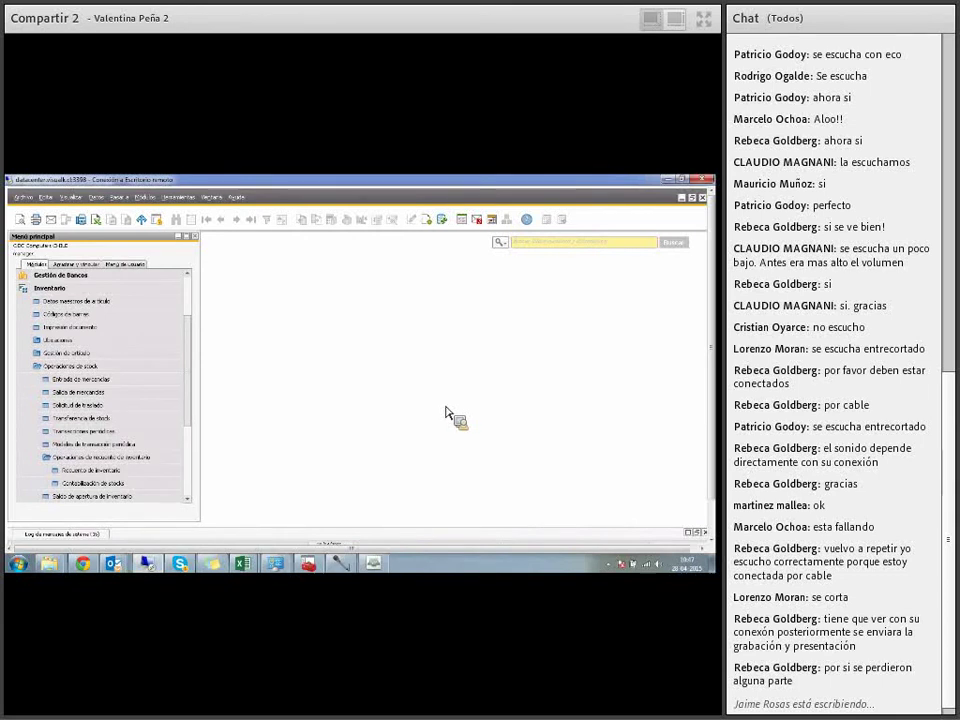
Step: Start a sales order for the second customer in the business partner list with delivery date 28/04/2015
left_click(47, 292)
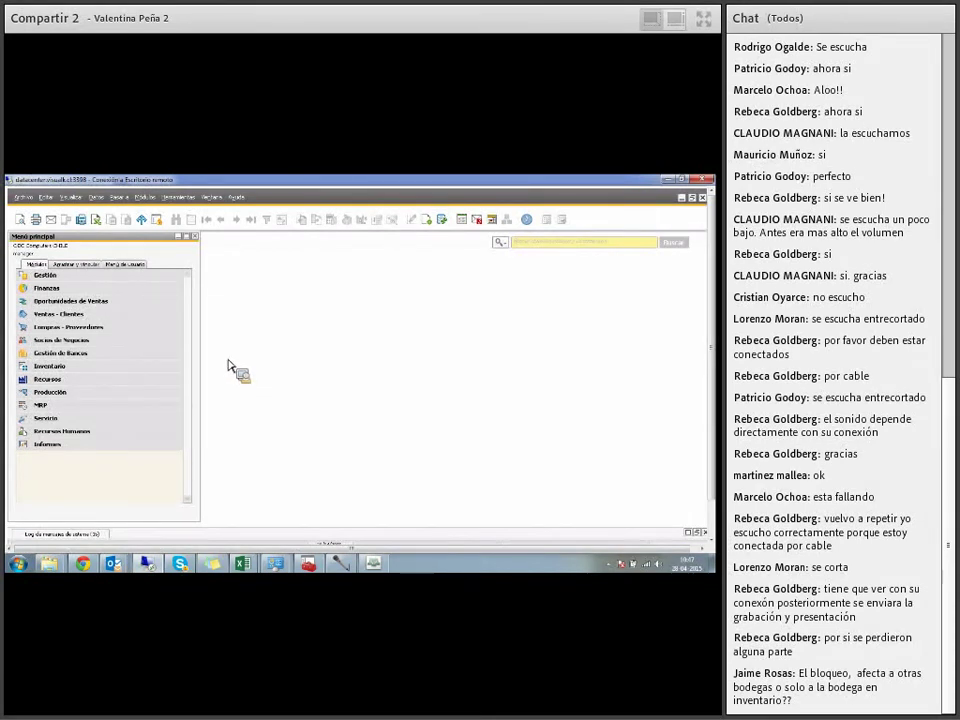
left_click(110, 318)
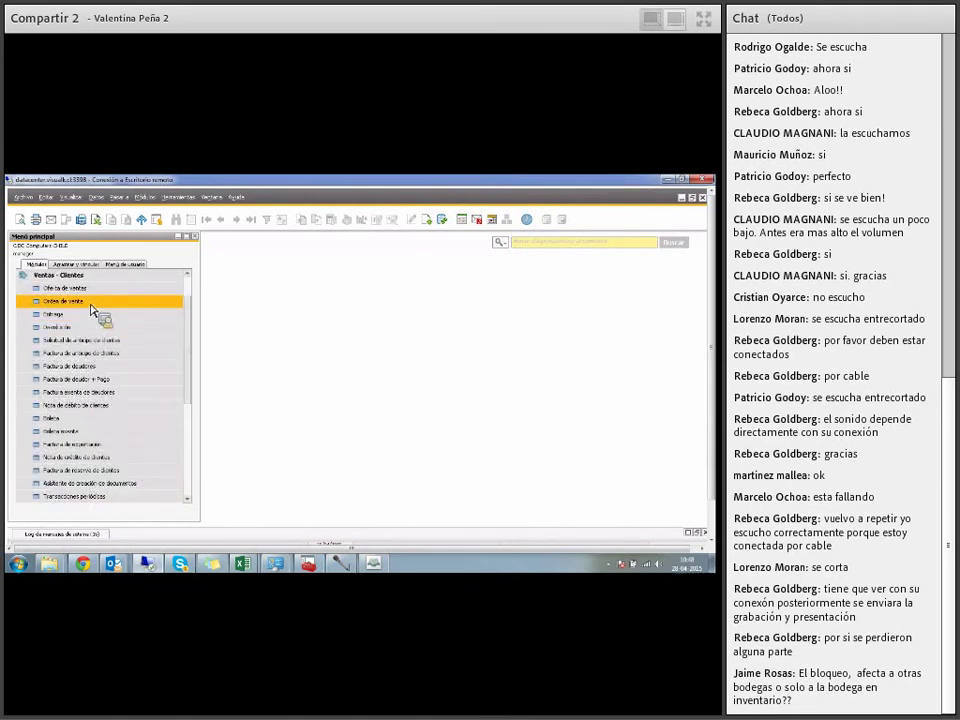
left_click(91, 305)
key("Tab")
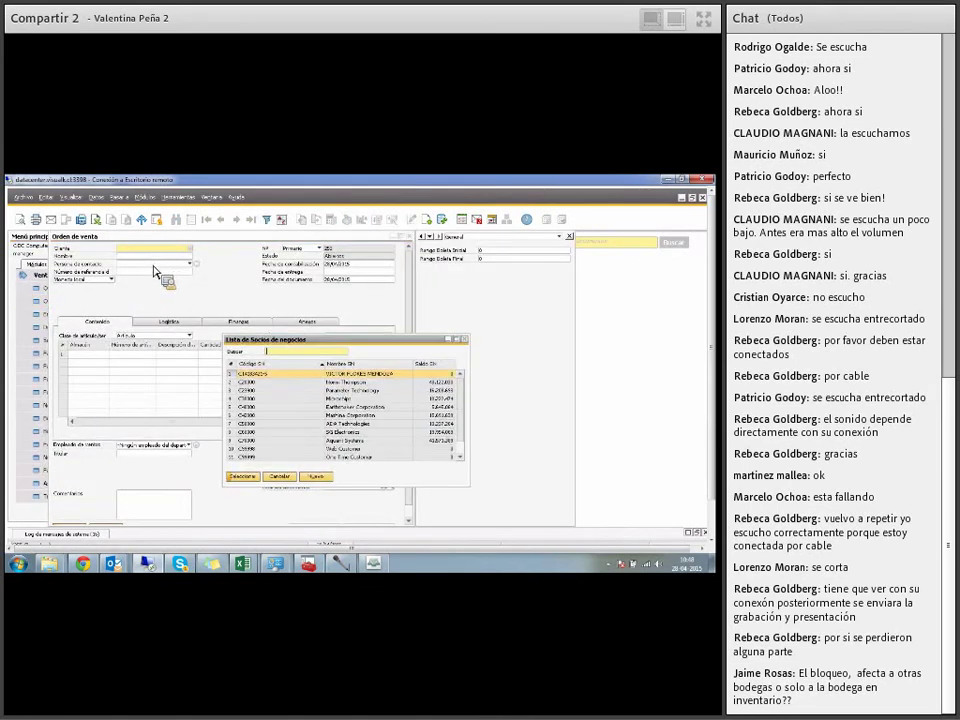
double_click(252, 382)
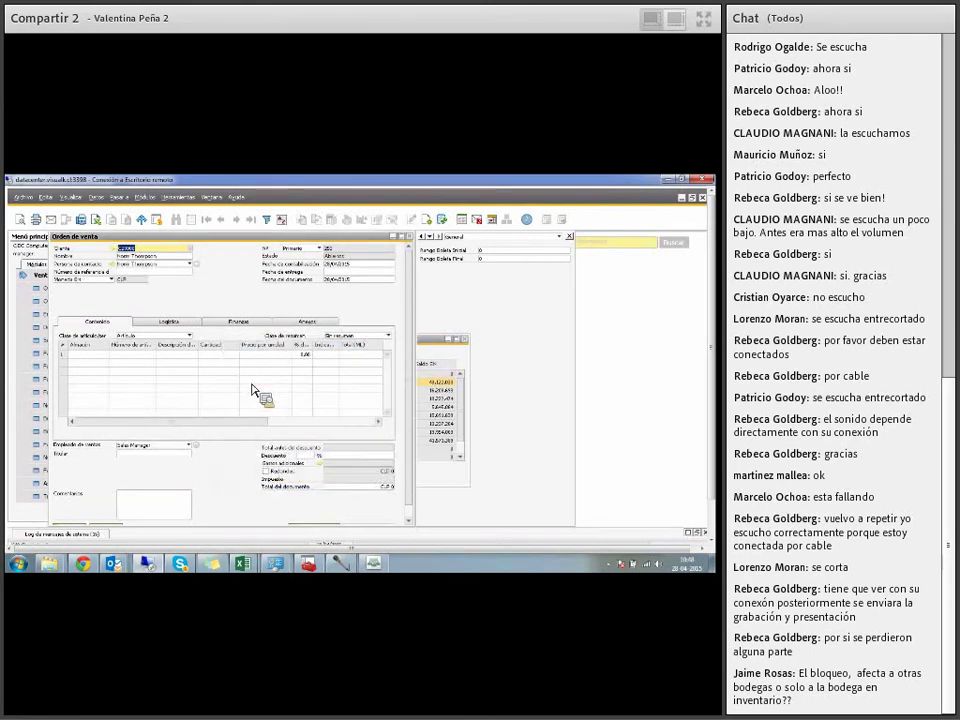
left_click(361, 273)
type("28")
key("Tab")
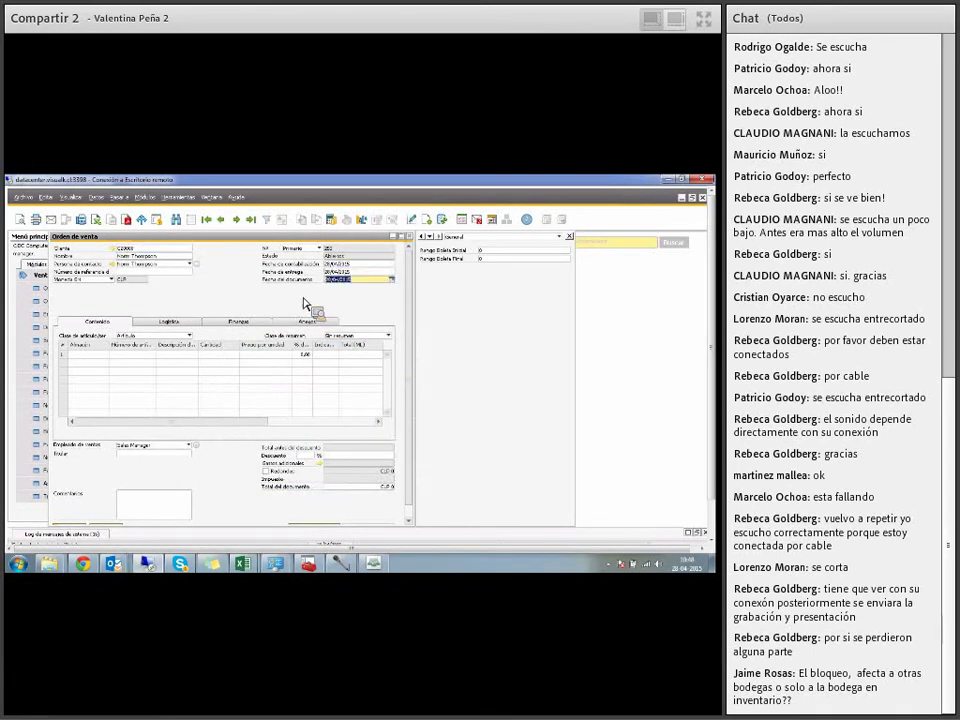
Step: Add items A00001 and A00002 to the sales order with quantities 10 and 4
left_click(123, 356)
key("Tab")
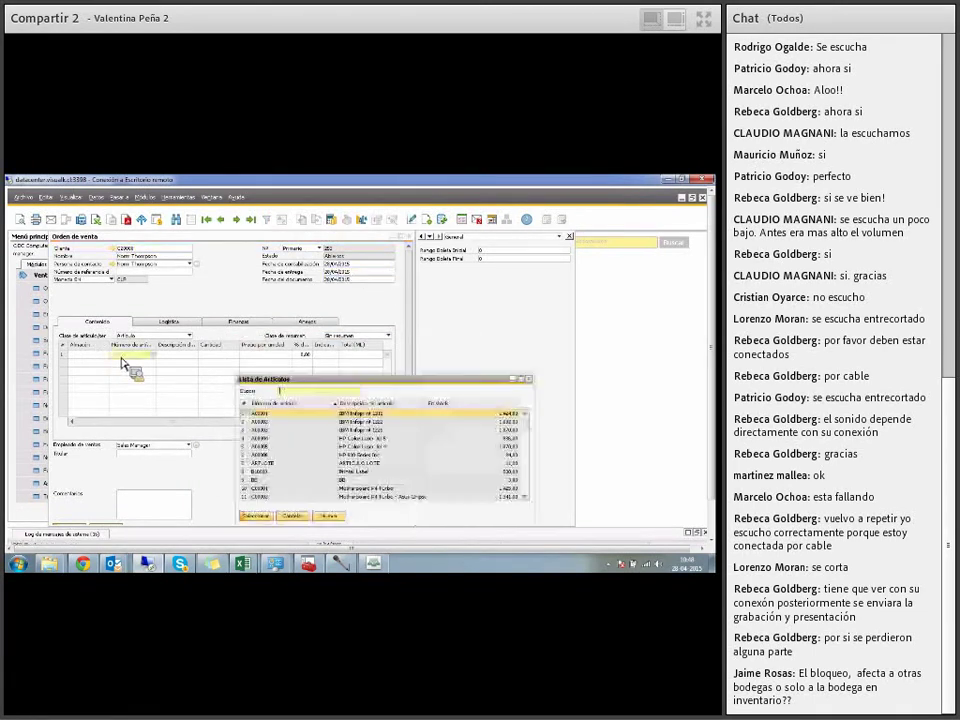
left_click(270, 423)
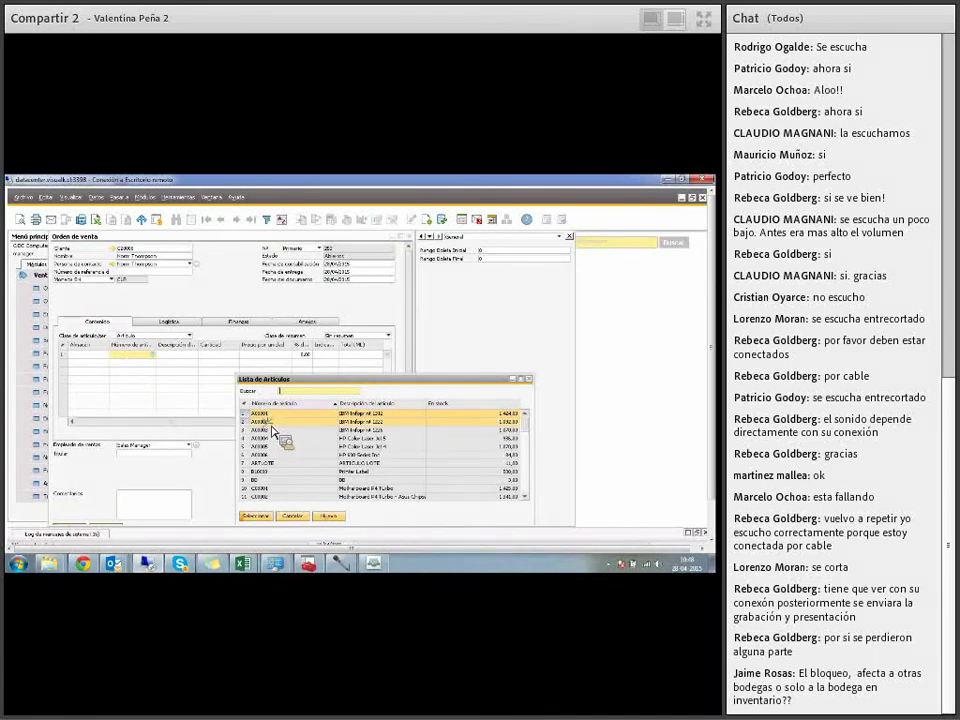
left_click(255, 516)
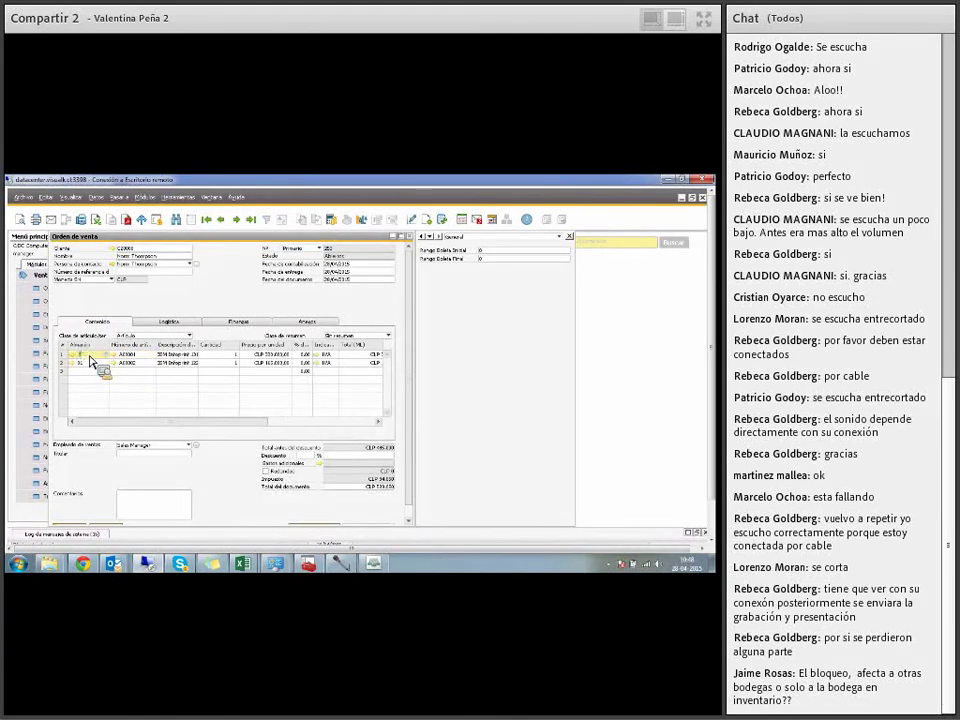
left_click(223, 356)
type("10")
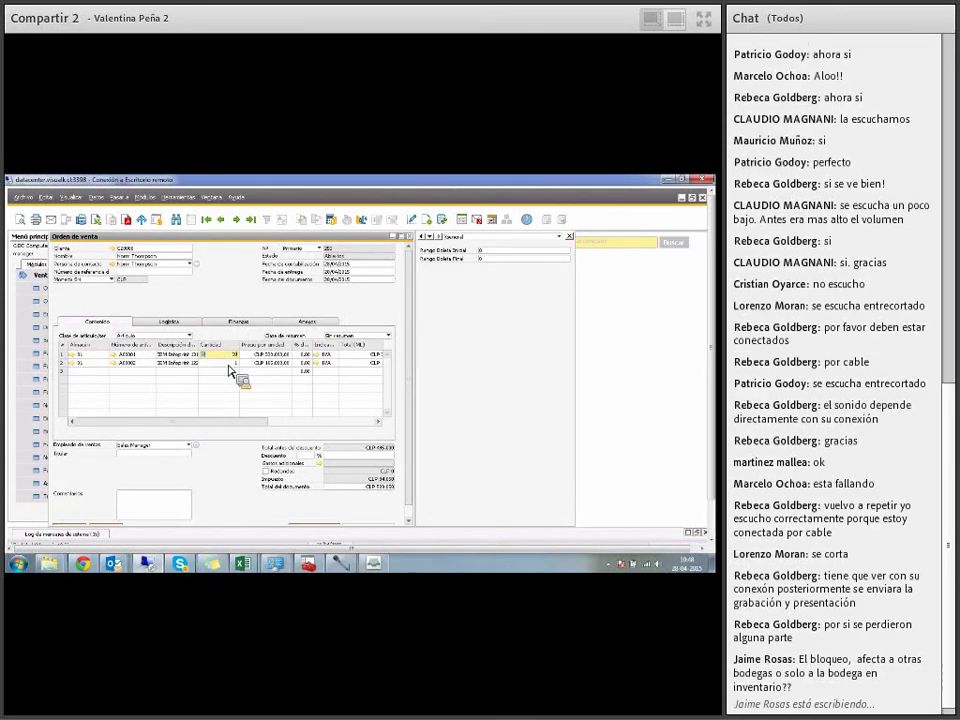
left_click(231, 364)
type("4")
left_click(258, 365)
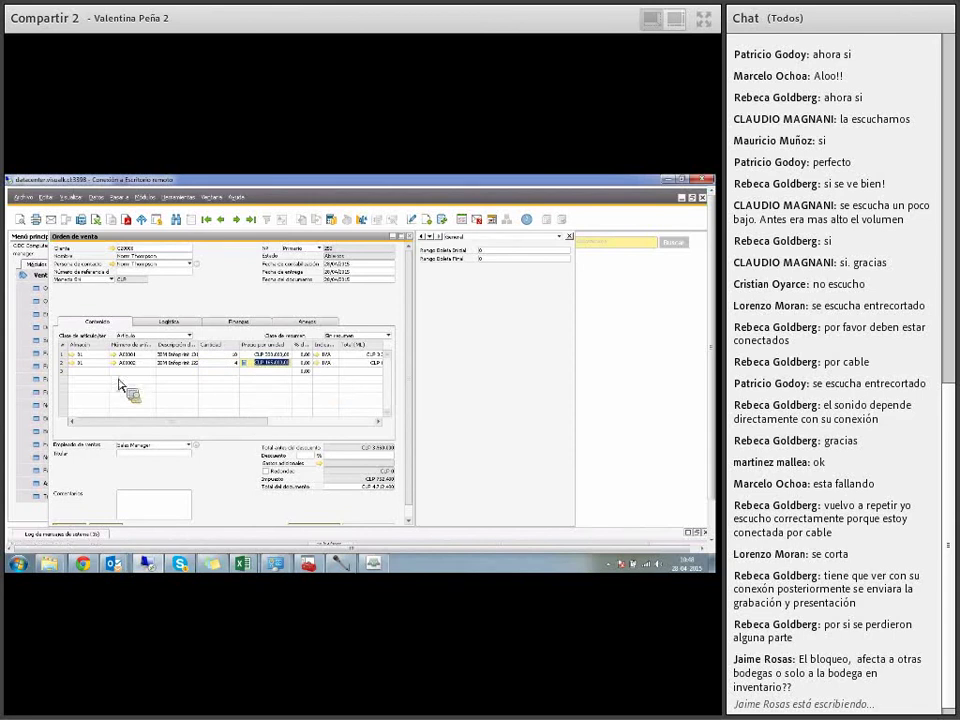
Step: Create the sales order and close the order window
scroll(415, 497, "down", 2)
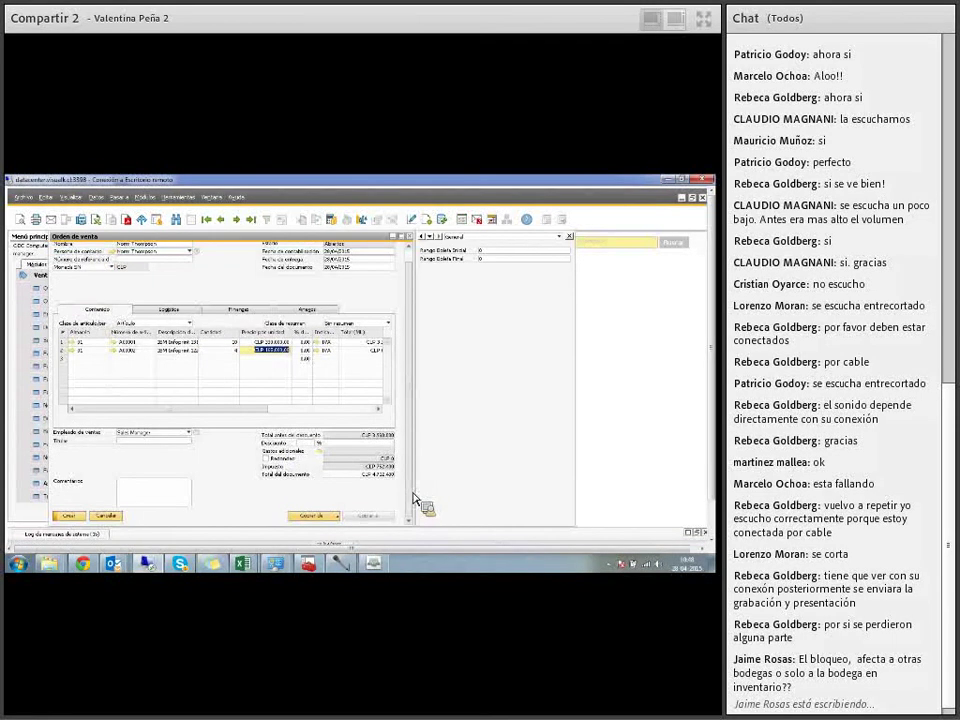
left_click(67, 515)
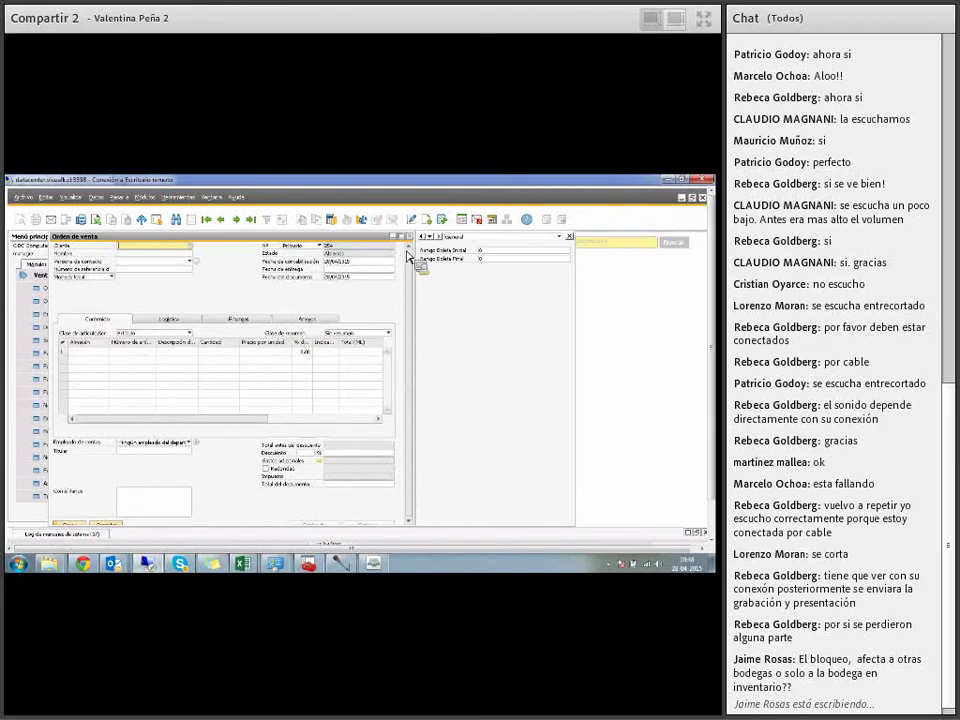
left_click(411, 237)
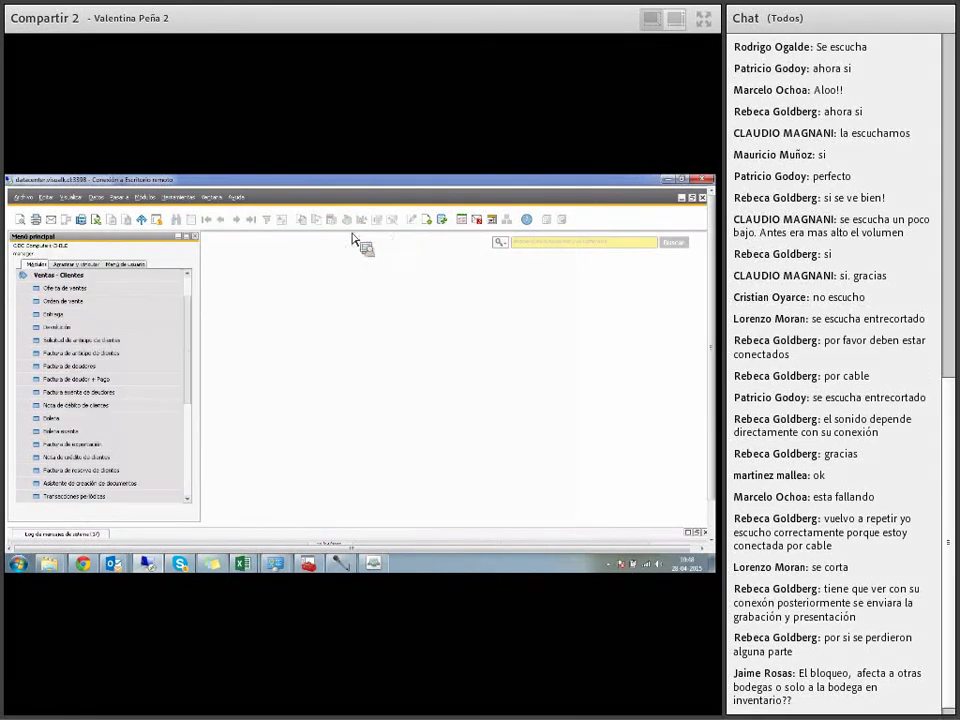
Step: Open the pick and pack manager for open customer orders, limit it to warehouse 01, and run the selection
left_click(183, 279)
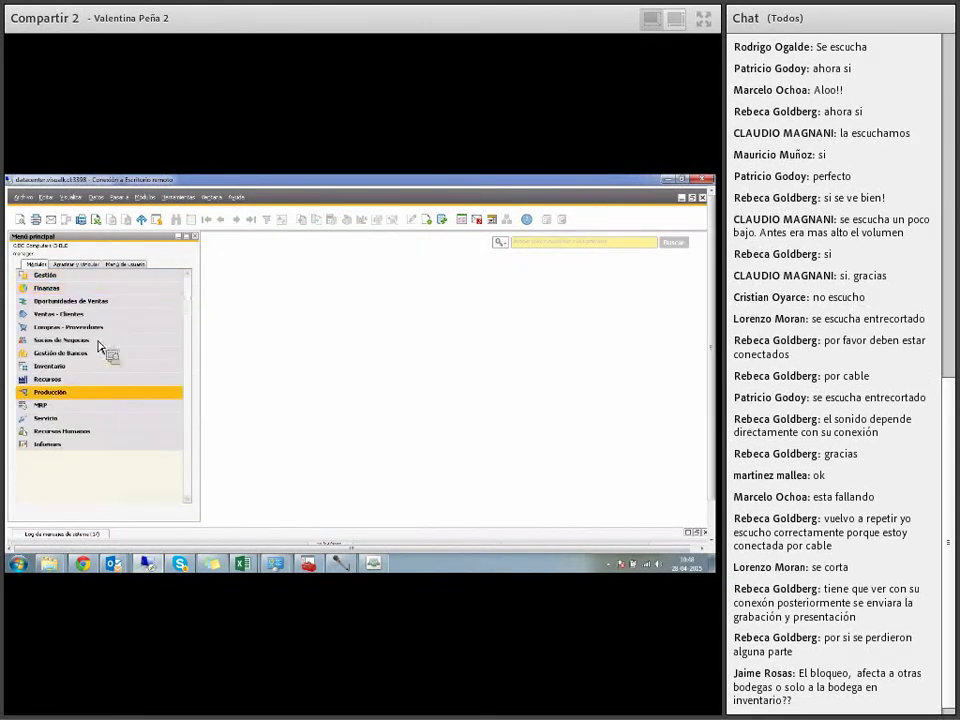
left_click(75, 368)
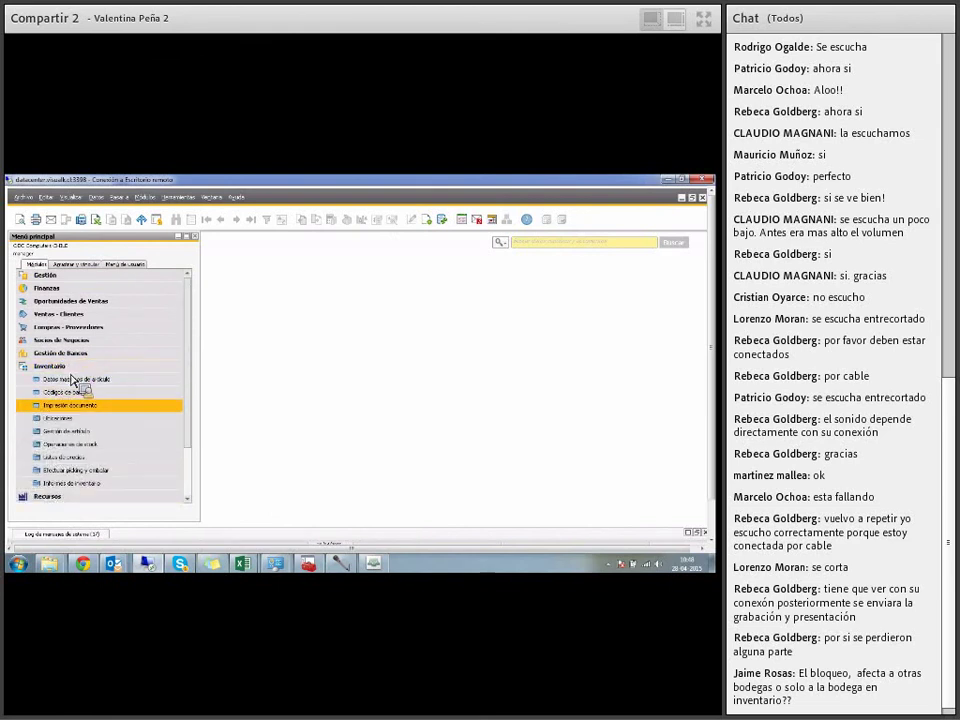
left_click(73, 473)
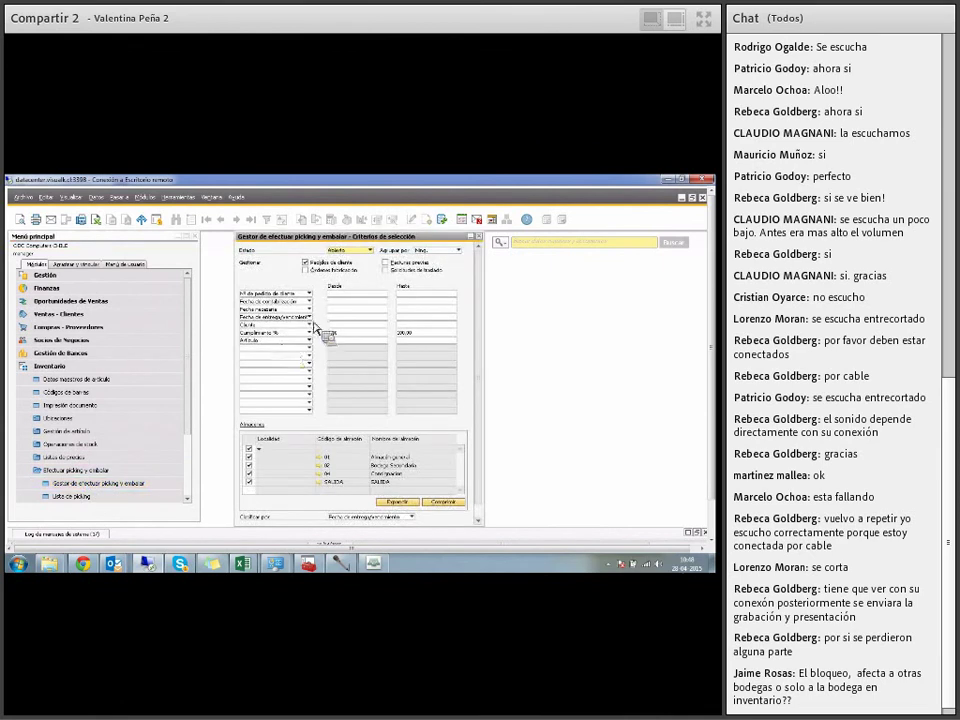
left_click(249, 466)
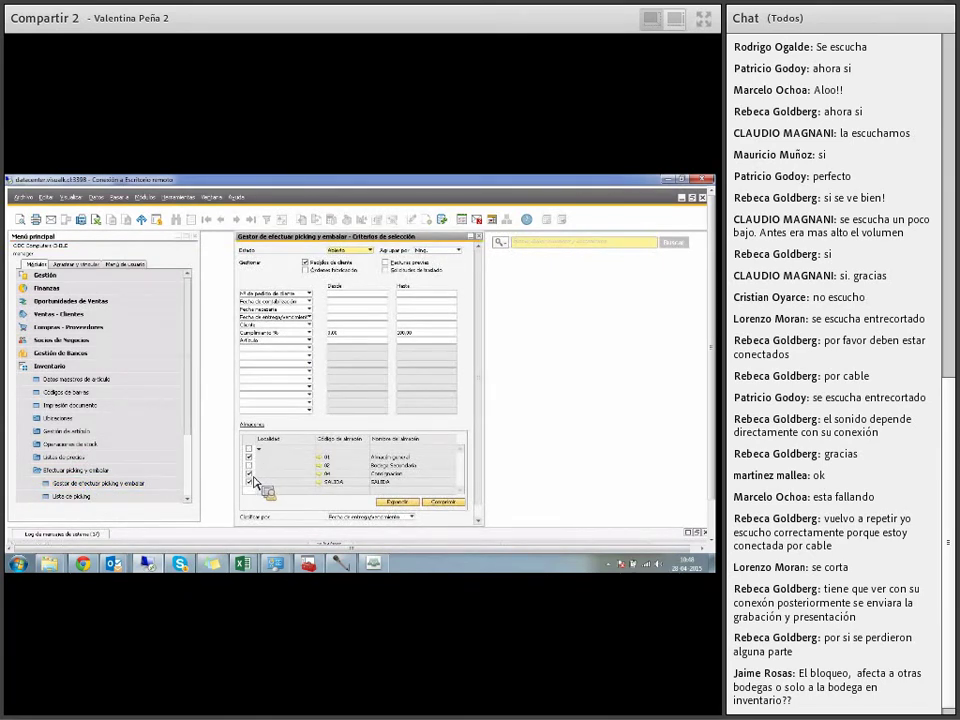
left_click(252, 477)
left_click(252, 483)
scroll(485, 415, "down", 1)
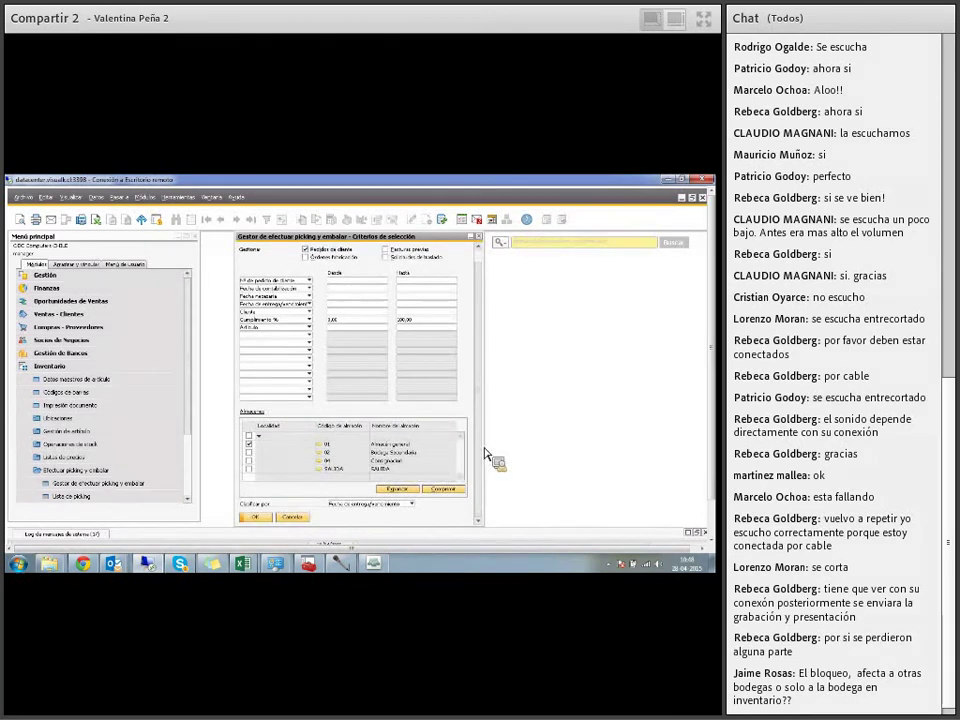
left_click(257, 518)
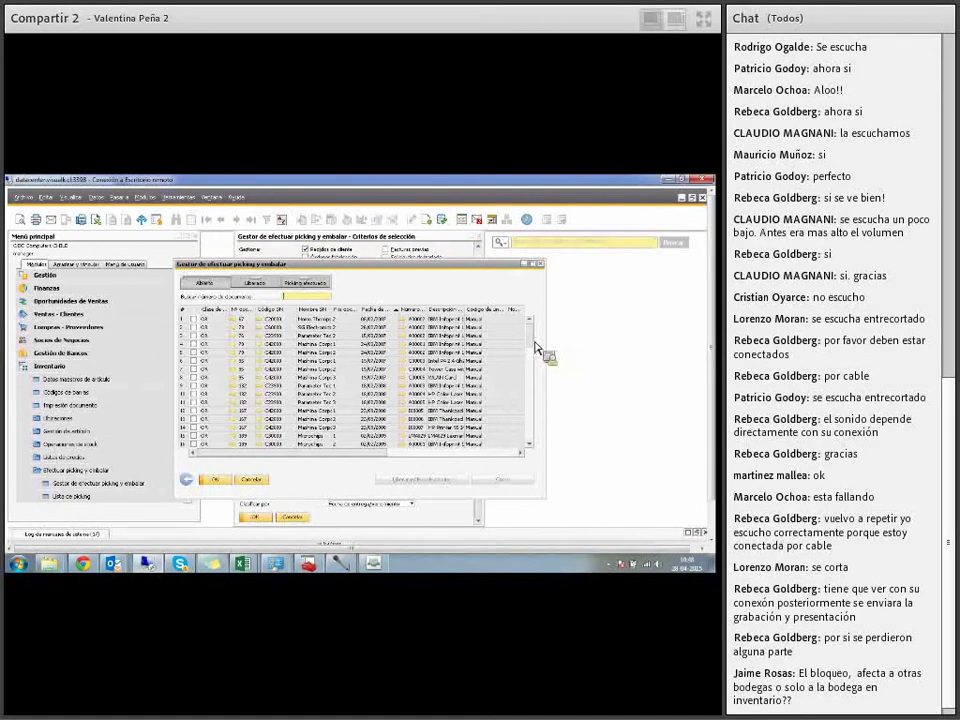
Step: Select both lines of sales order 253, the last open order listed, and release them to a pick list
left_click_drag(533, 342, 538, 448)
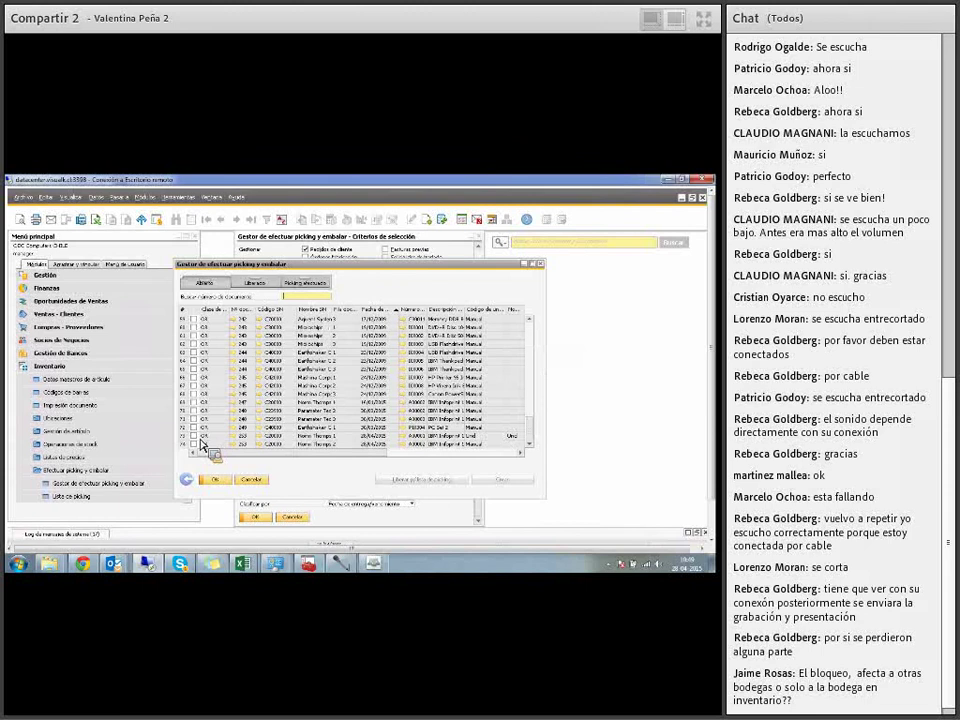
left_click(196, 438)
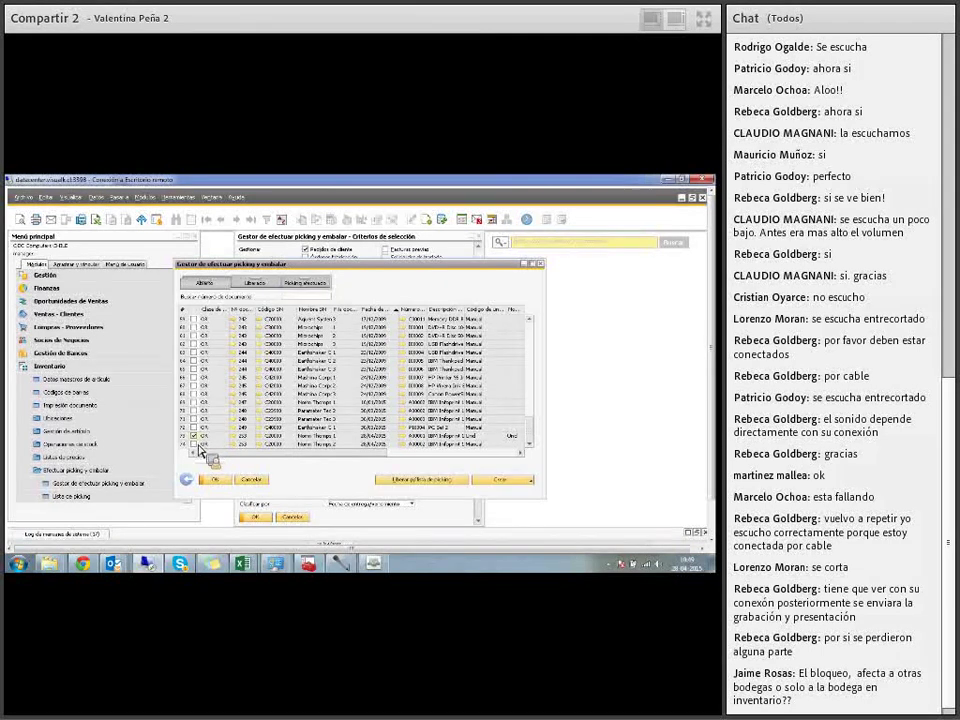
left_click(424, 484)
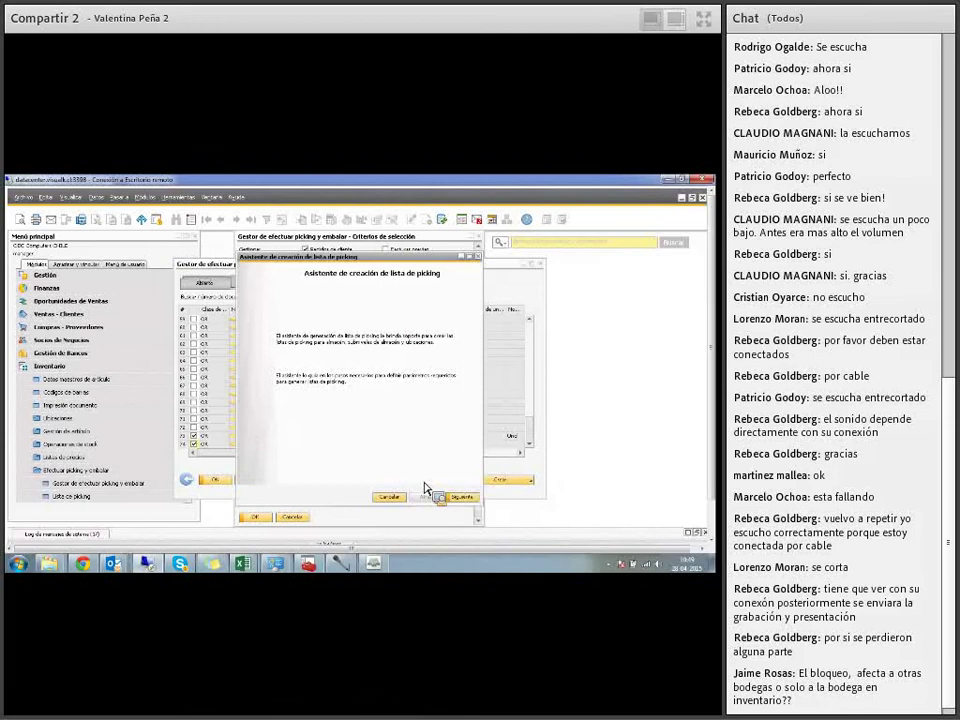
Step: Generate the pick list with no location filters or splitting criteria, keeping the default automatic allocation and picking details
left_click(460, 497)
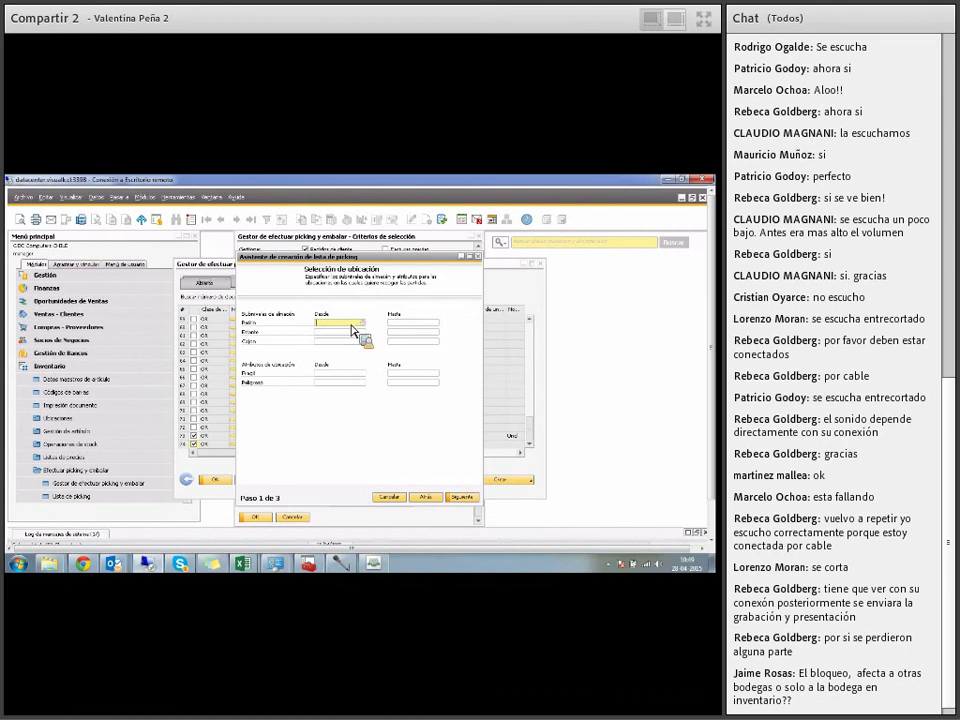
left_click(475, 499)
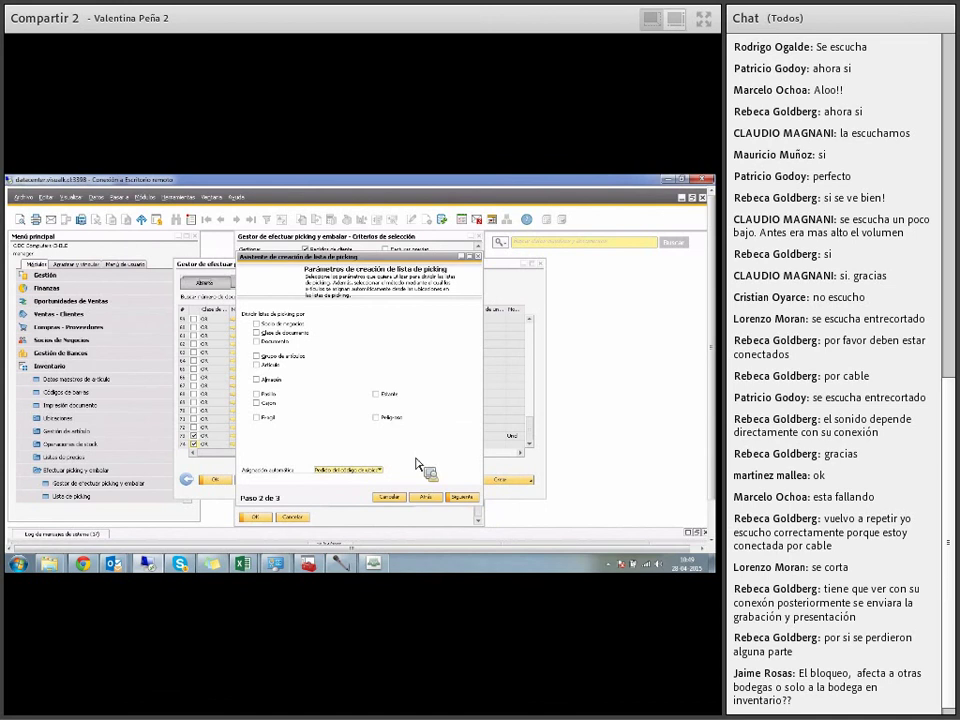
left_click(470, 500)
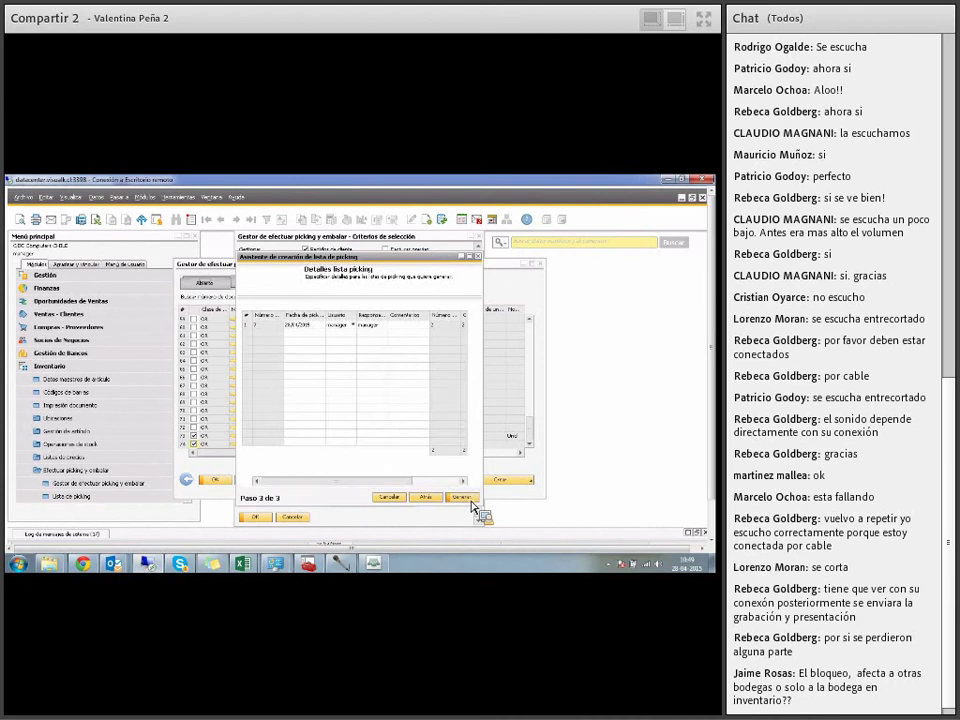
left_click(471, 500)
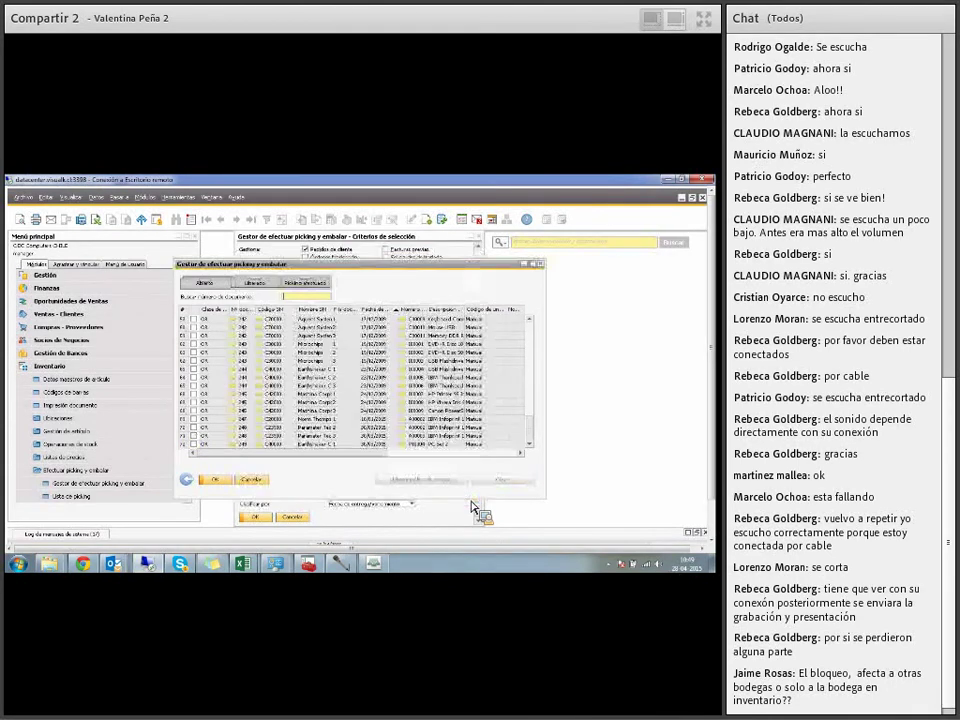
Step: Review the released order lines, inspect the bin locations and released quantities in the latest pick list, and close it
left_click(270, 288)
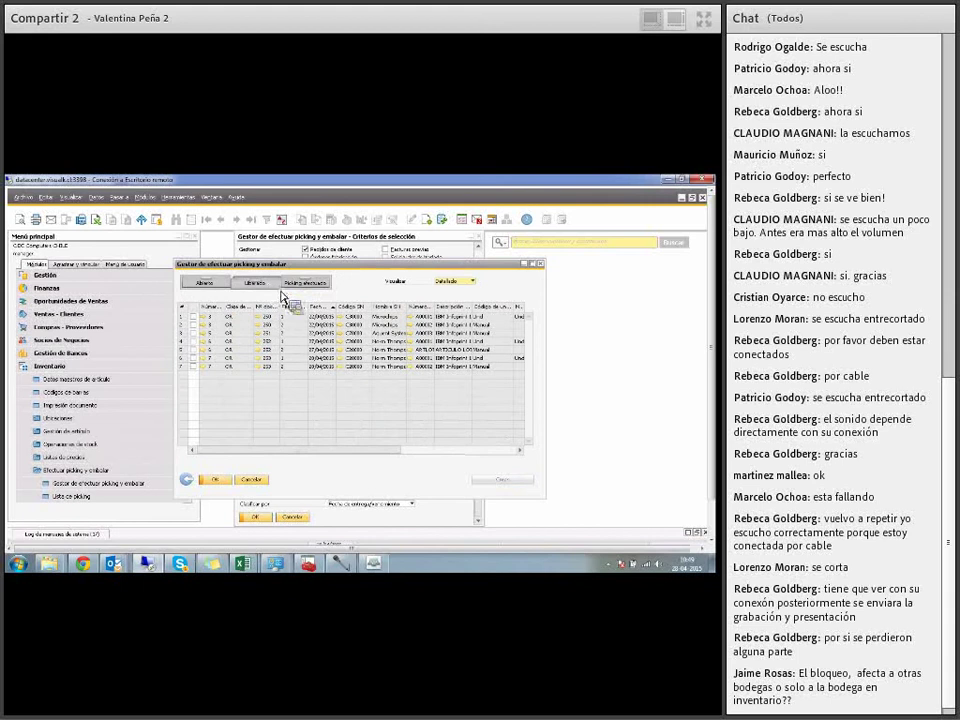
left_click_drag(298, 451, 337, 425)
left_click(76, 497)
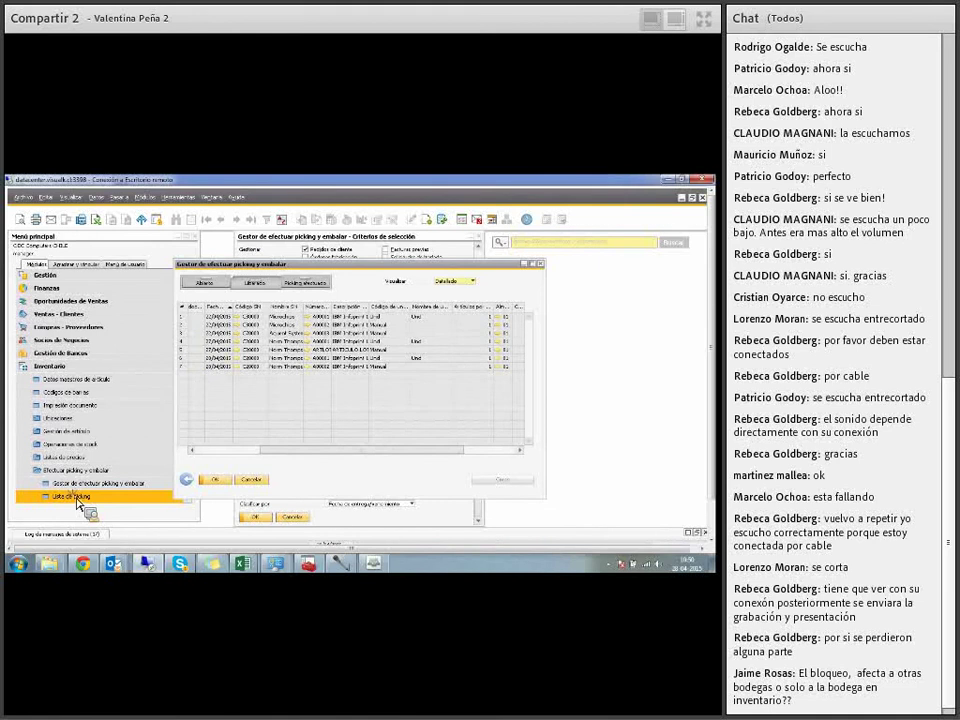
left_click(251, 219)
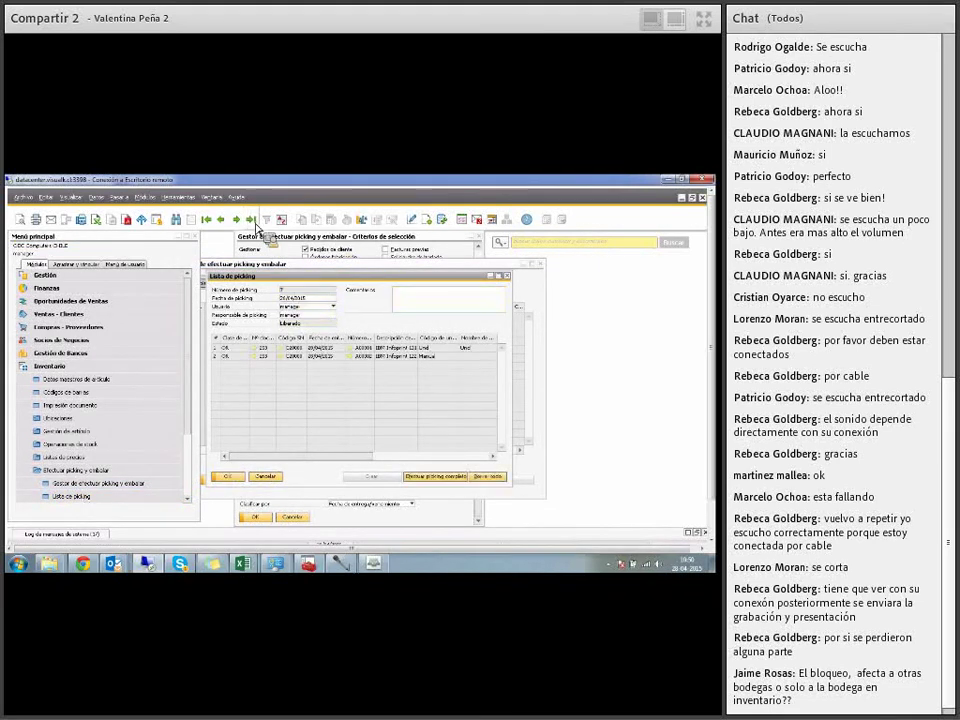
left_click(498, 275)
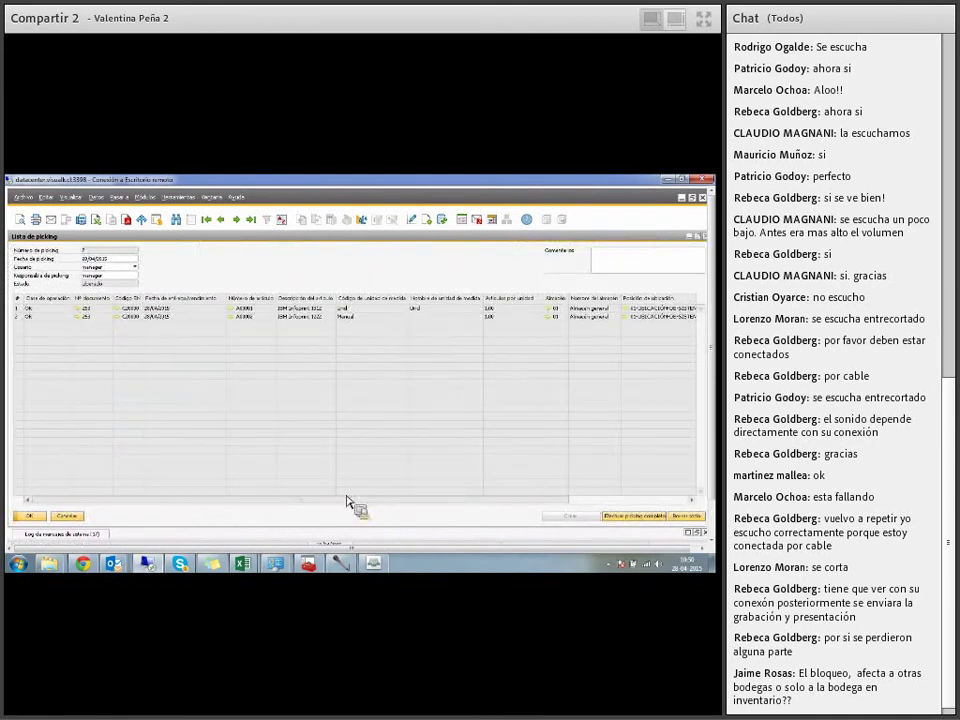
left_click_drag(347, 499, 436, 500)
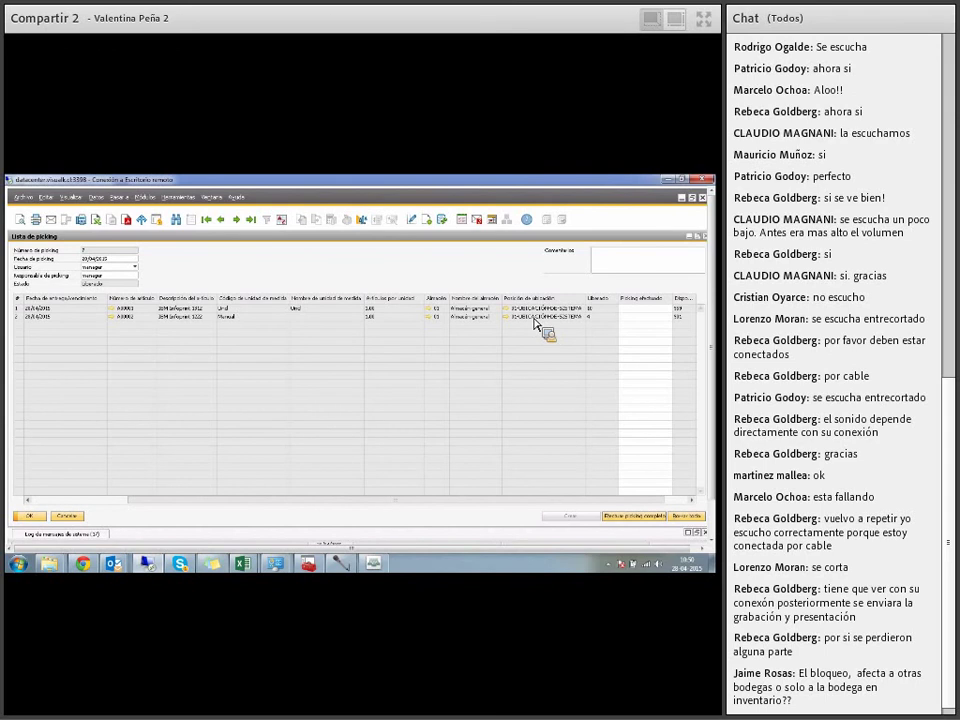
left_click(68, 516)
Step: Switch from the remote desktop session to Chrome and the Adobe Connect meeting
left_click(84, 563)
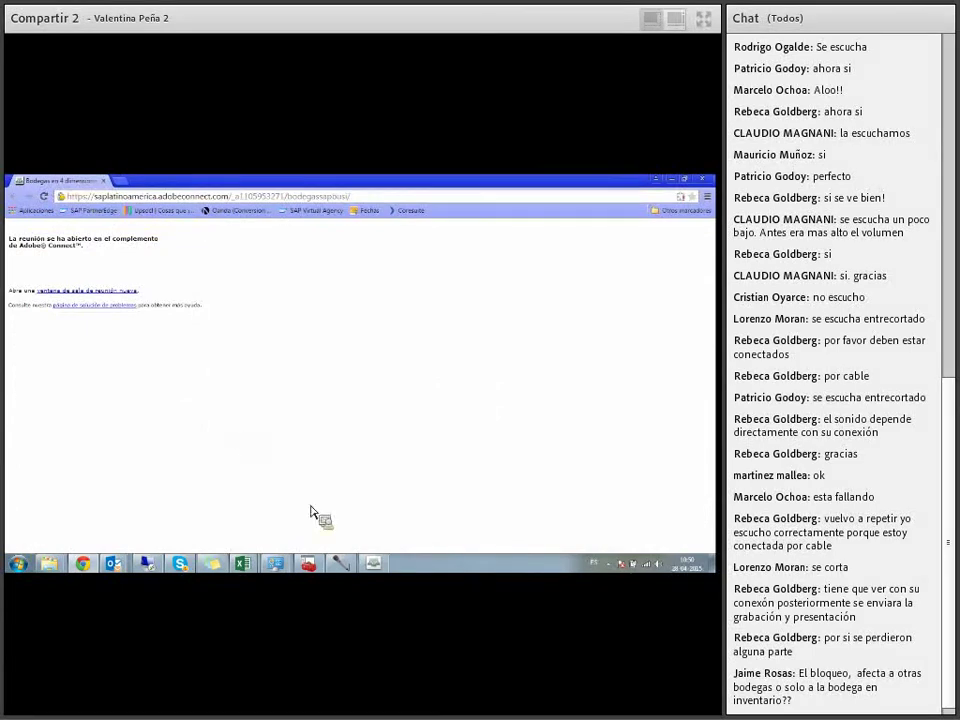
left_click(377, 566)
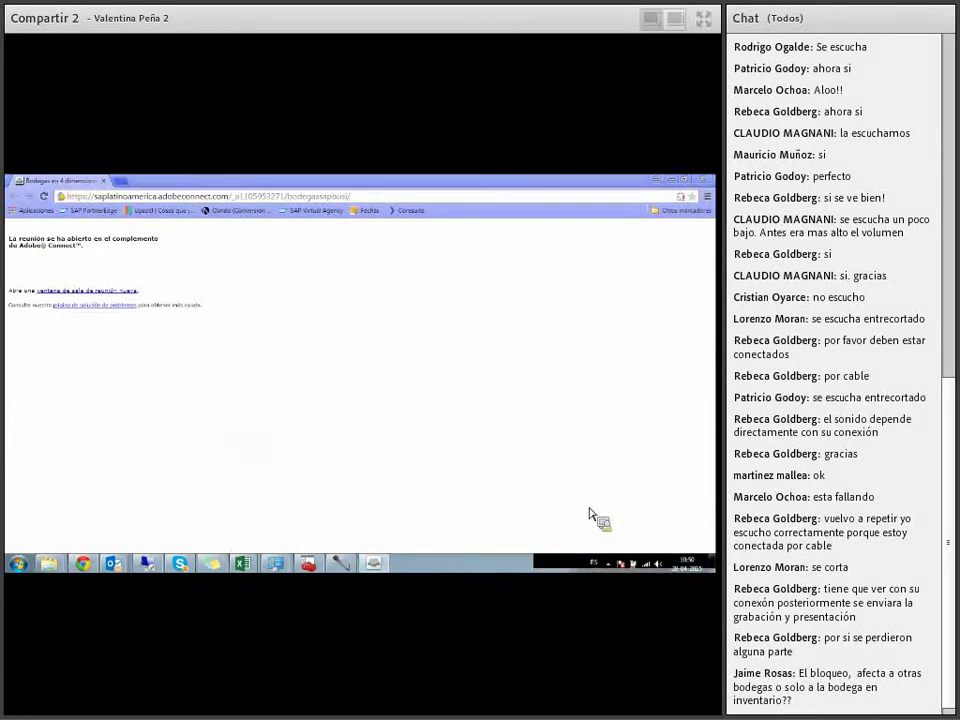